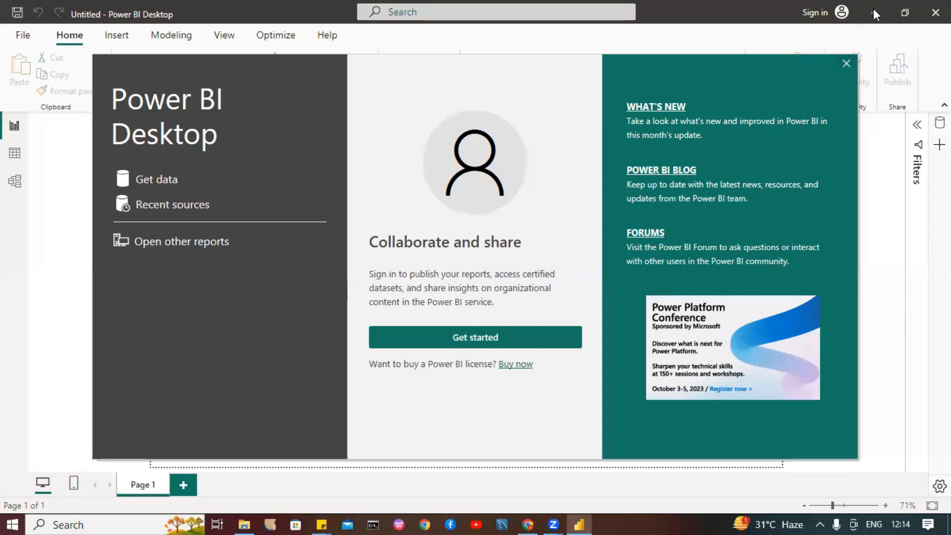
# Step: Switch to Chrome, open the Google home page and search for "download power bi"
pyautogui.click(529, 523)
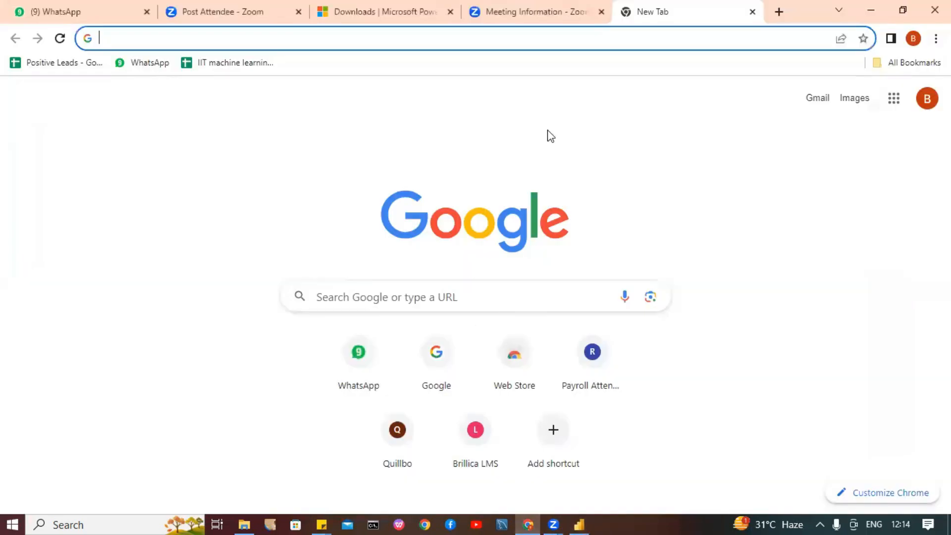
pyautogui.click(431, 369)
pyautogui.click(285, 203)
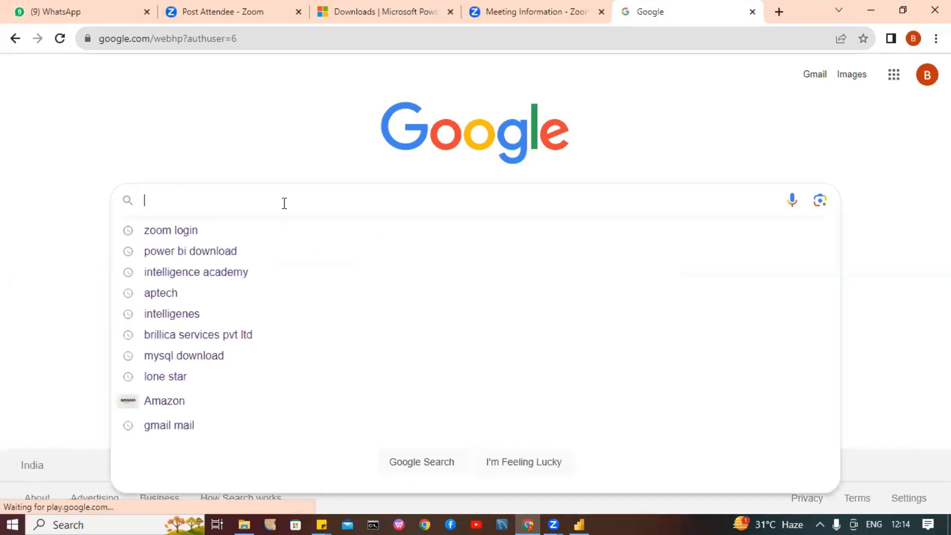
pyautogui.write('DO')
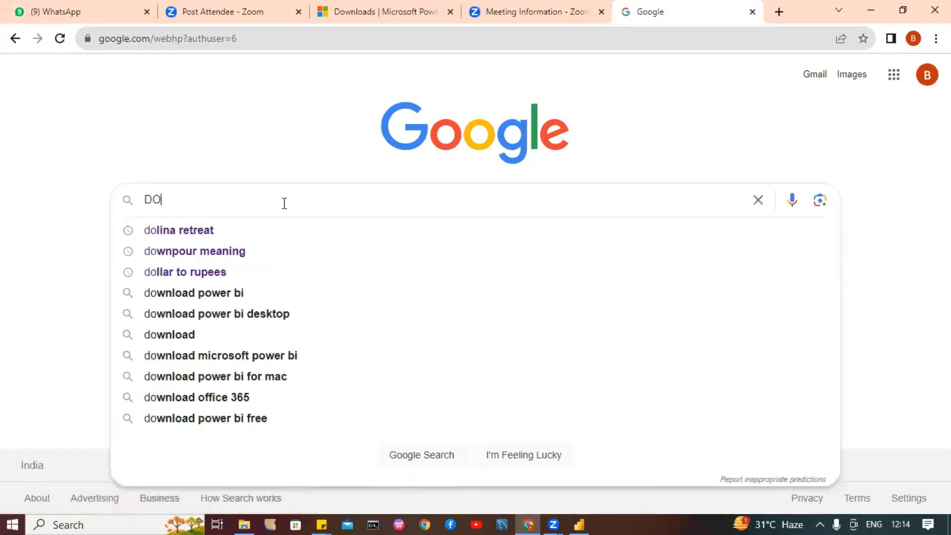
pyautogui.write('WNLOAD')
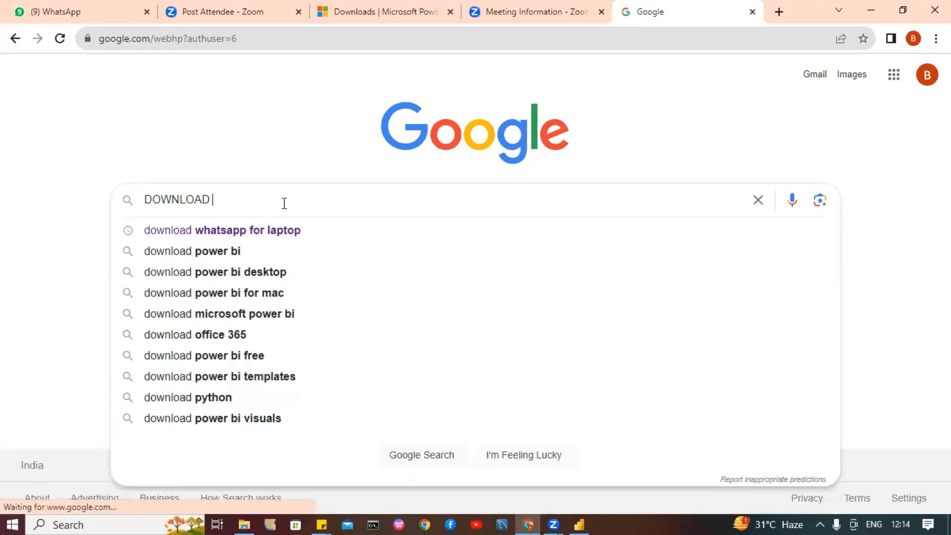
pyautogui.press('Down')
pyautogui.press('Down')
pyautogui.press('Return')
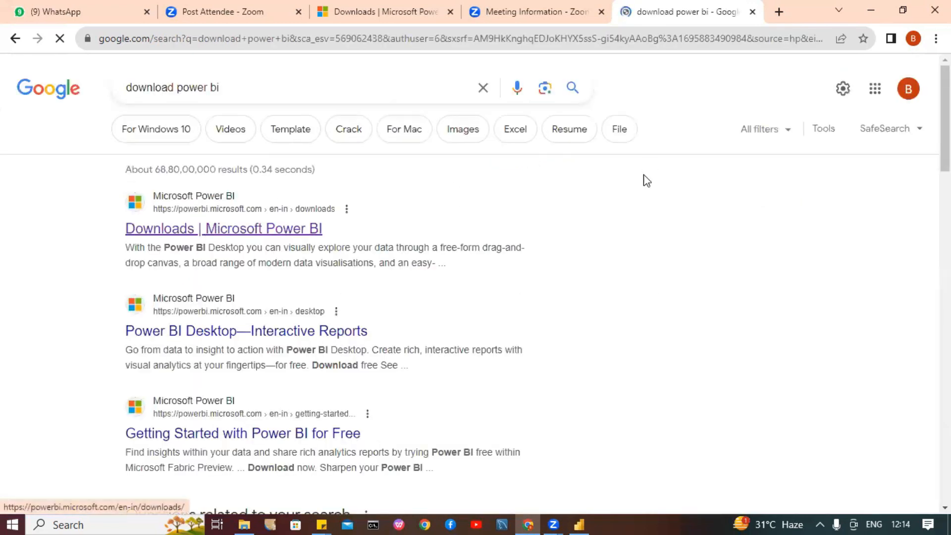
# Step: Open the Microsoft Power BI Downloads search result and go to the advanced download options for Microsoft Power BI Desktop
pyautogui.click(213, 232)
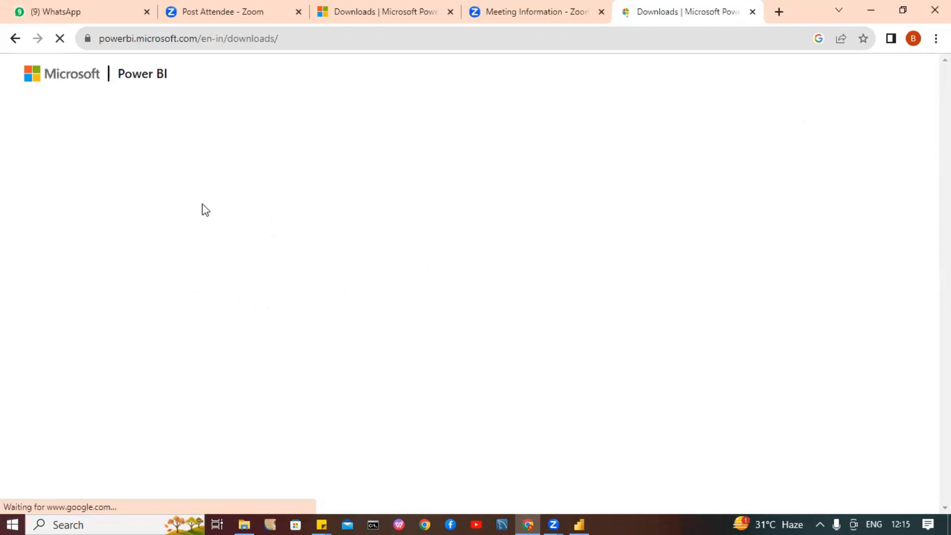
pyautogui.scroll(-1, 436, 256)
pyautogui.scroll(-6, 443, 249)
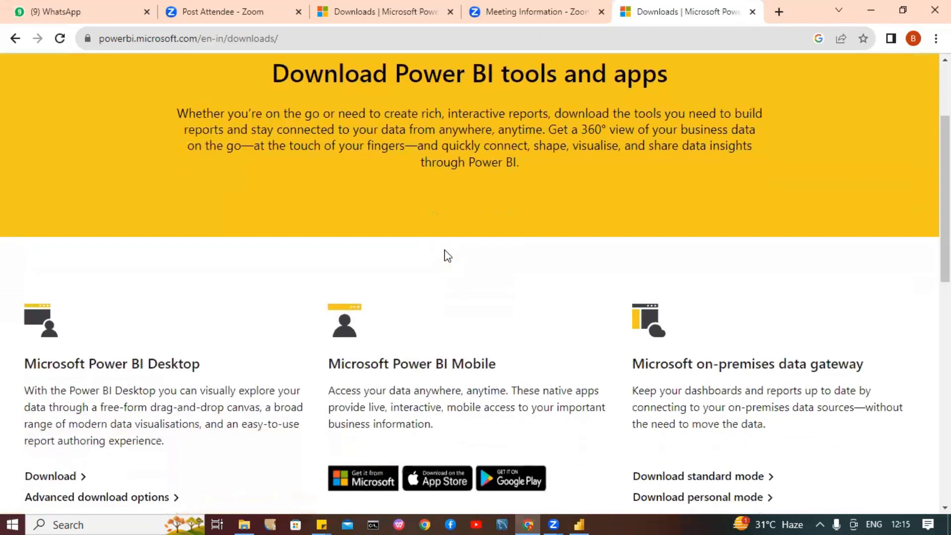
pyautogui.scroll(7, 361, 296)
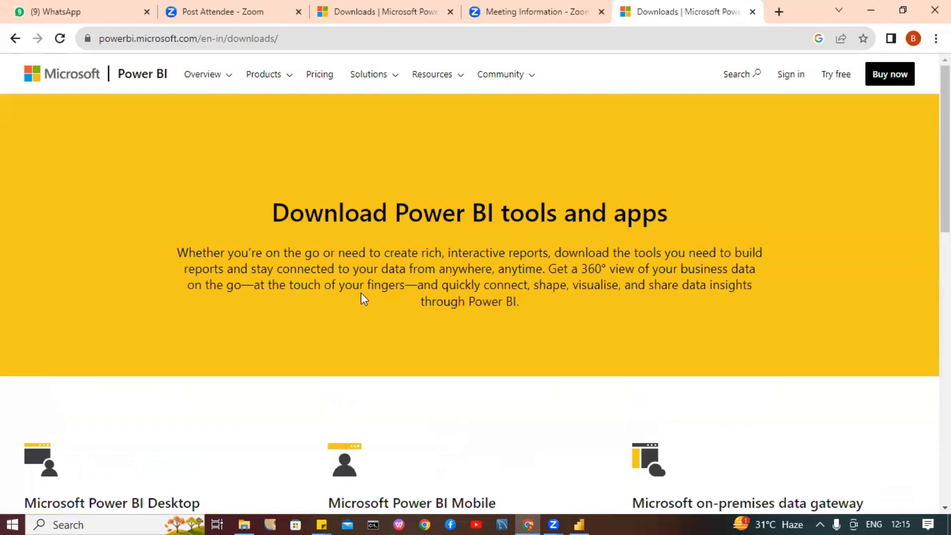
pyautogui.scroll(-6, 424, 248)
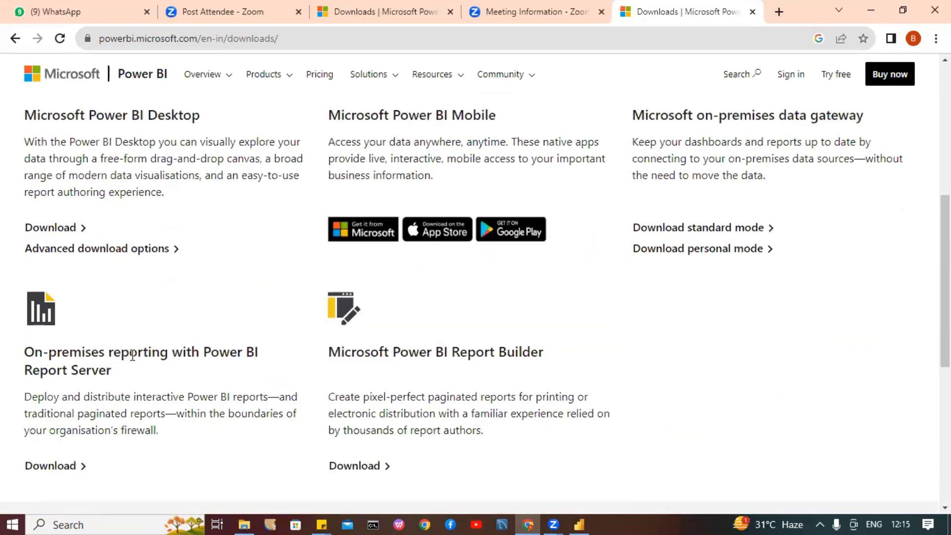
pyautogui.scroll(2, 194, 339)
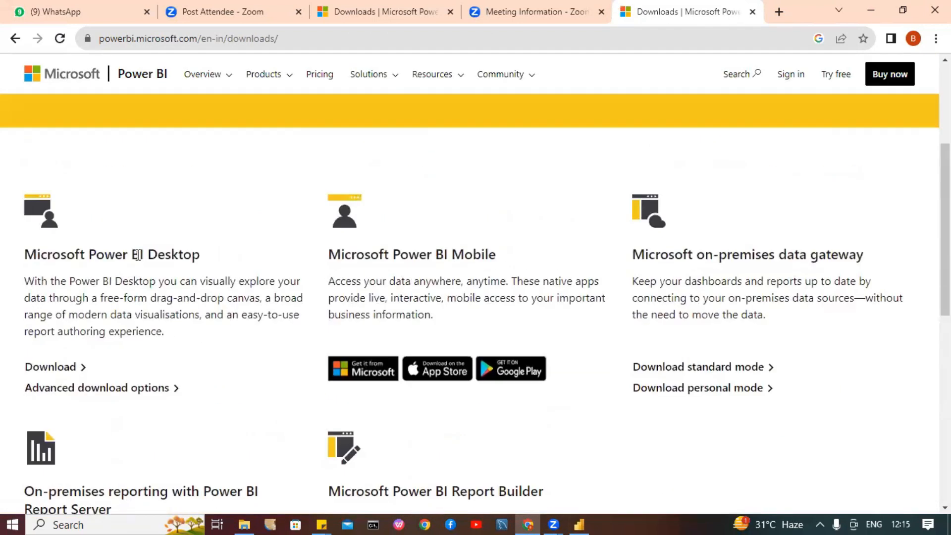
pyautogui.click(88, 389)
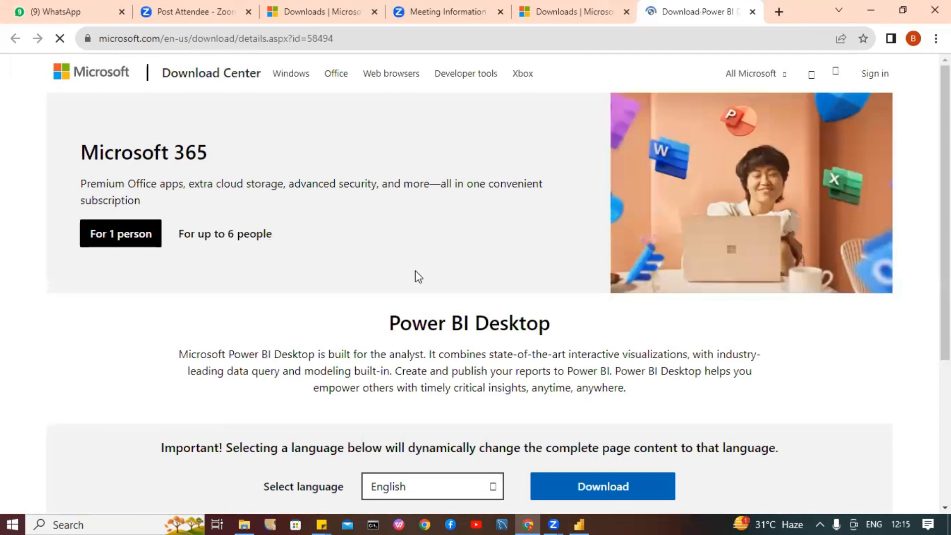
# Step: Examine the Power BI Desktop download page's details and expand the System Requirements to check the supported operating systems and platforms
pyautogui.scroll(-3, 415, 271)
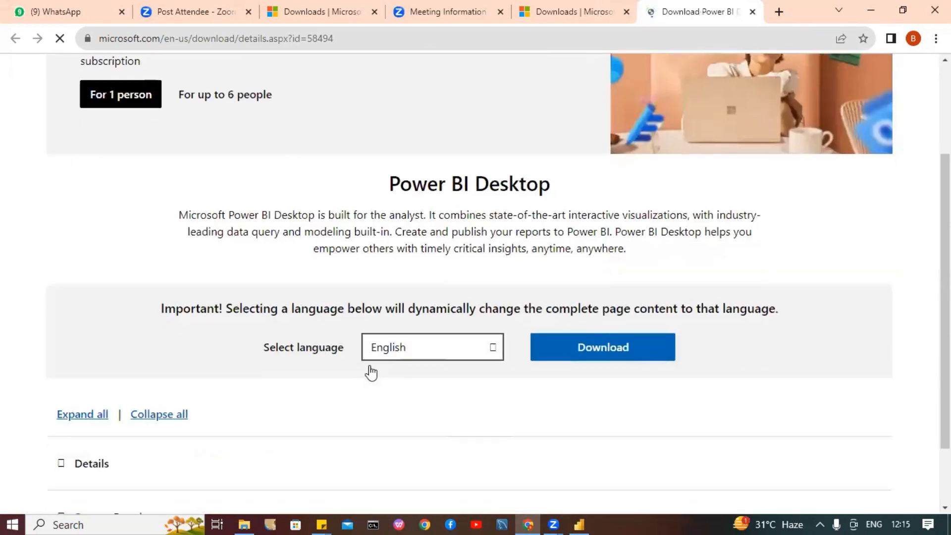
pyautogui.scroll(-2, 371, 372)
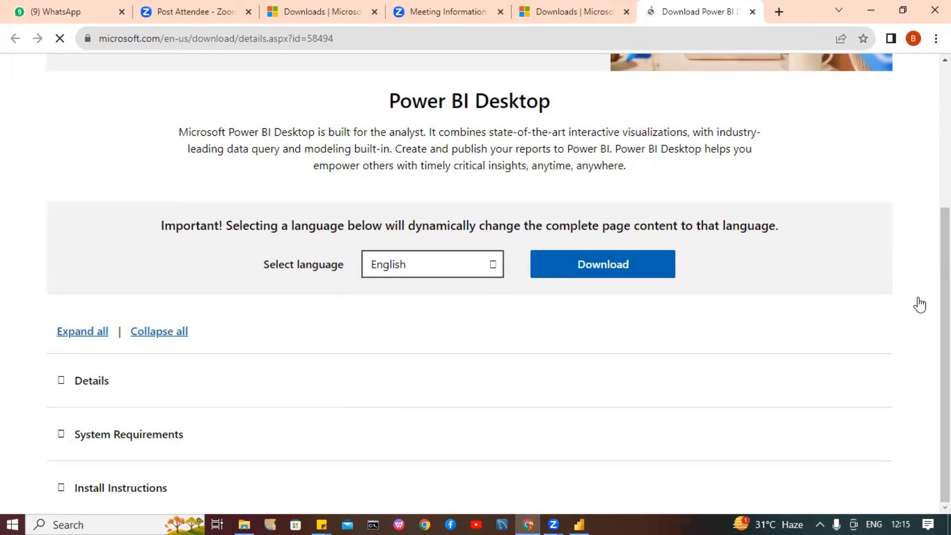
pyautogui.scroll(-5, 786, 279)
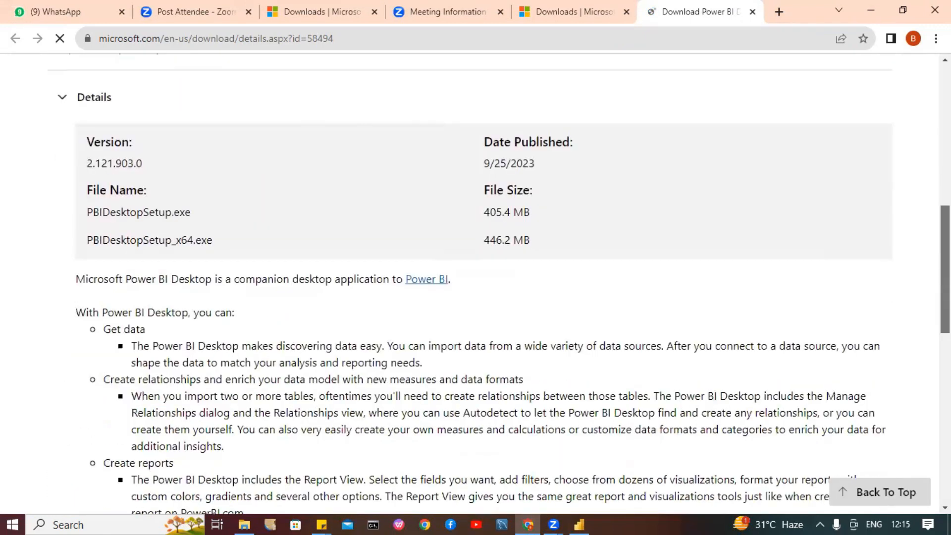
pyautogui.scroll(-4, 559, 320)
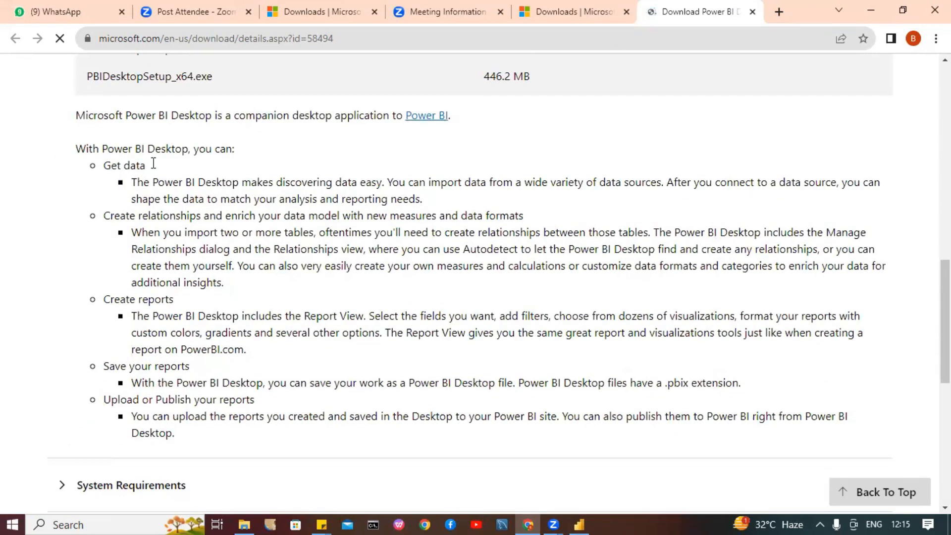
pyautogui.scroll(-4, 238, 218)
pyautogui.click(70, 277)
pyautogui.scroll(-3, 267, 294)
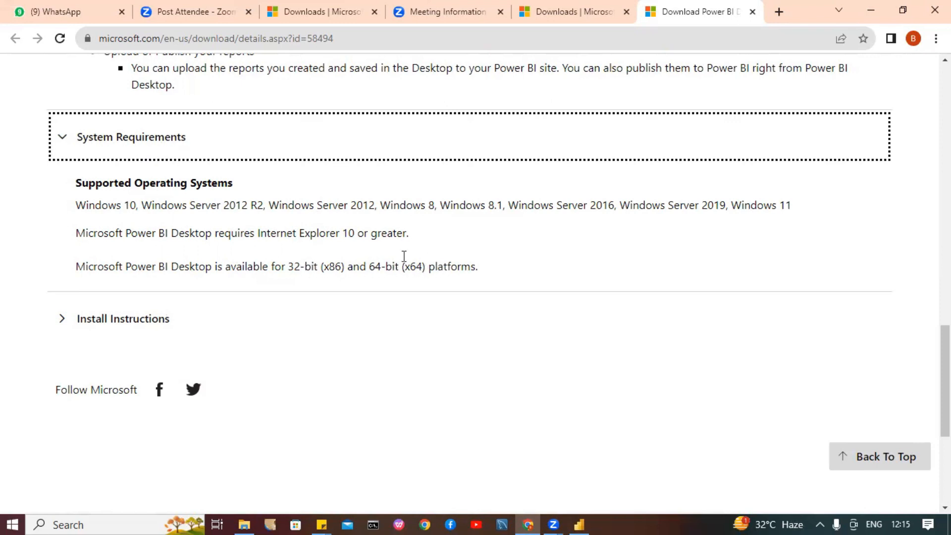
pyautogui.scroll(15, 357, 229)
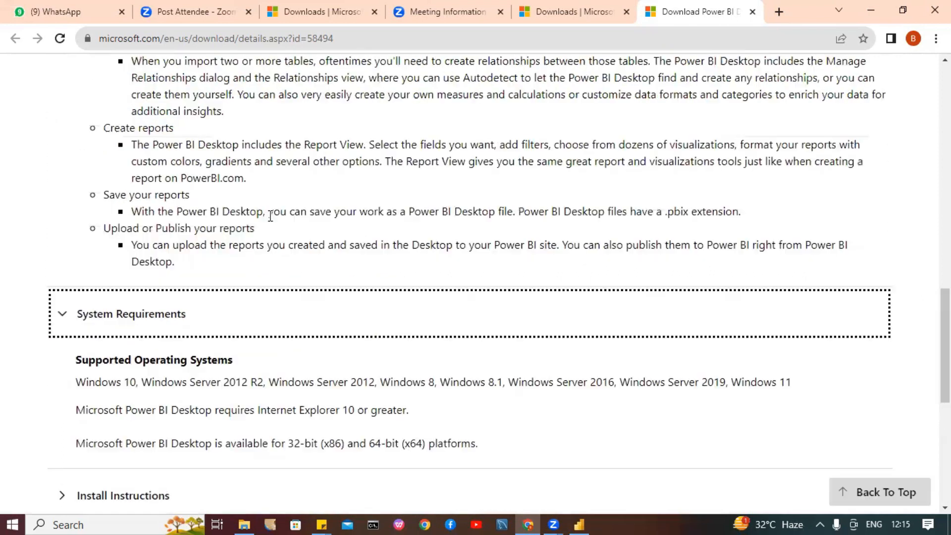
pyautogui.scroll(-6, 117, 243)
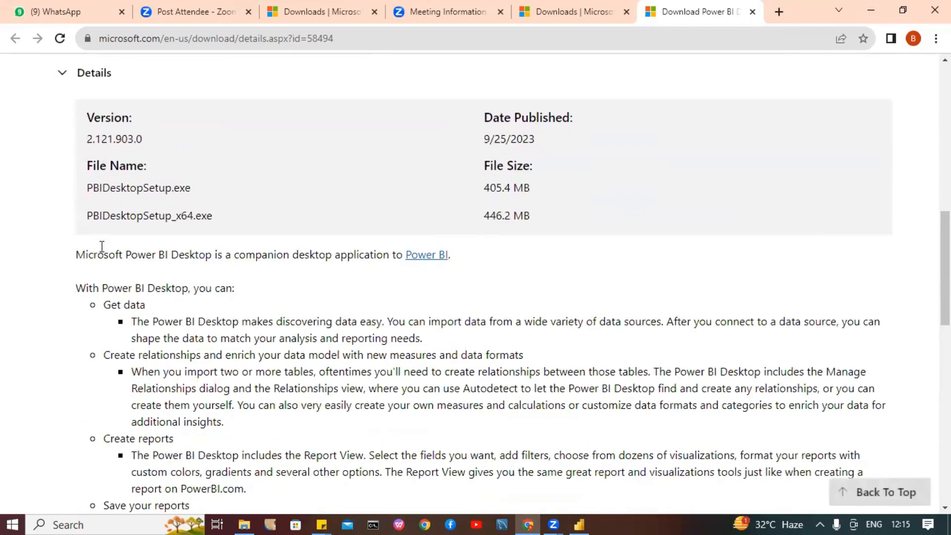
# Step: Select PBIDesktopSetup.exe among the Power BI Desktop download choices and close them without downloading
pyautogui.scroll(5, 356, 258)
pyautogui.click(587, 173)
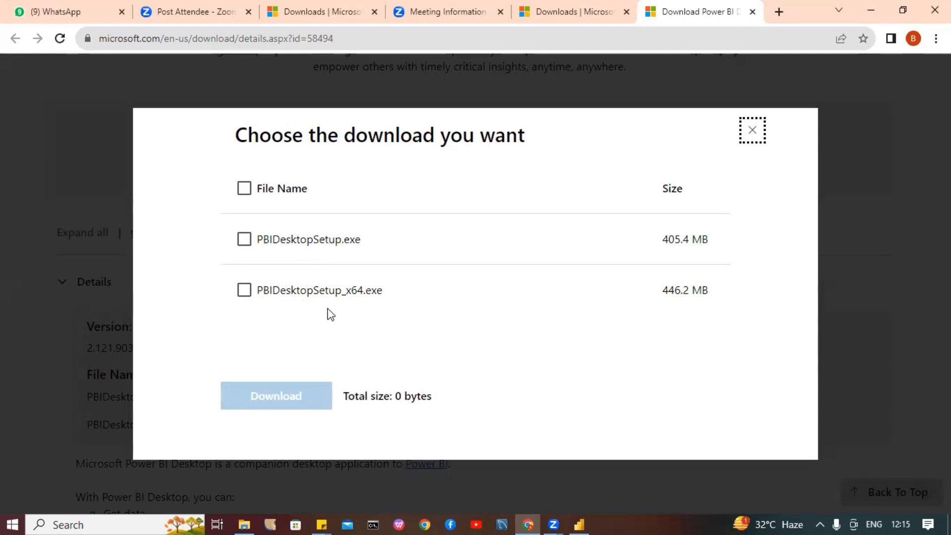
pyautogui.click(244, 248)
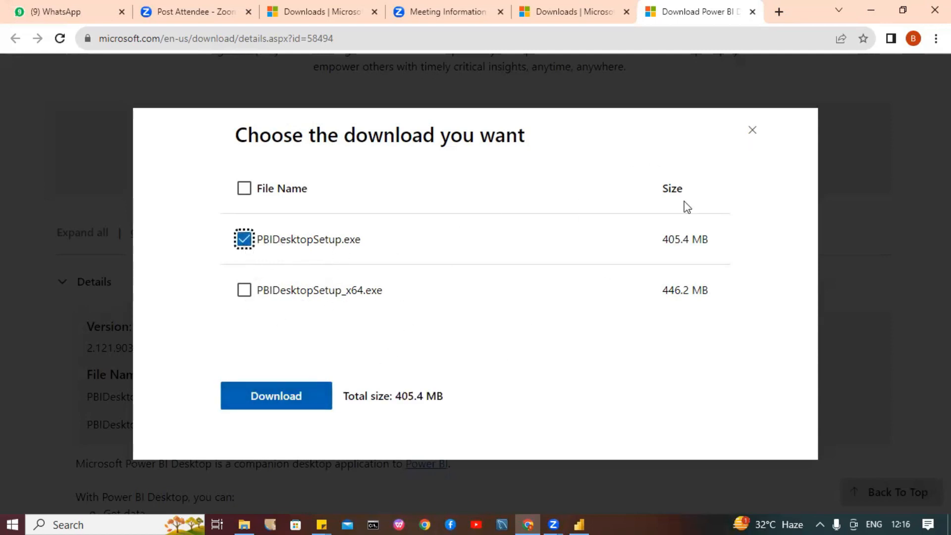
pyautogui.click(752, 130)
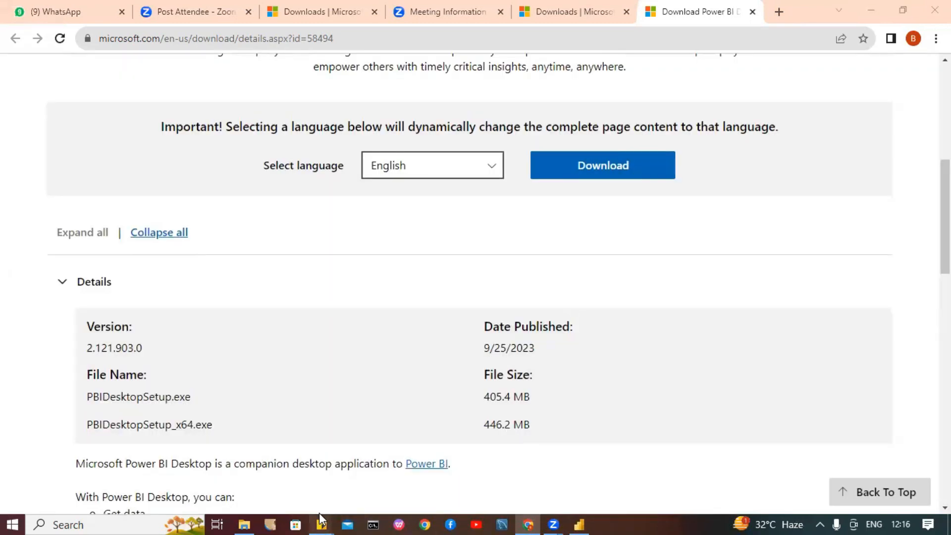
# Step: Switch to File Explorer and select the PBIDesktopSetup_x64 installer in the Downloads folder
pyautogui.click(244, 525)
pyautogui.click(61, 190)
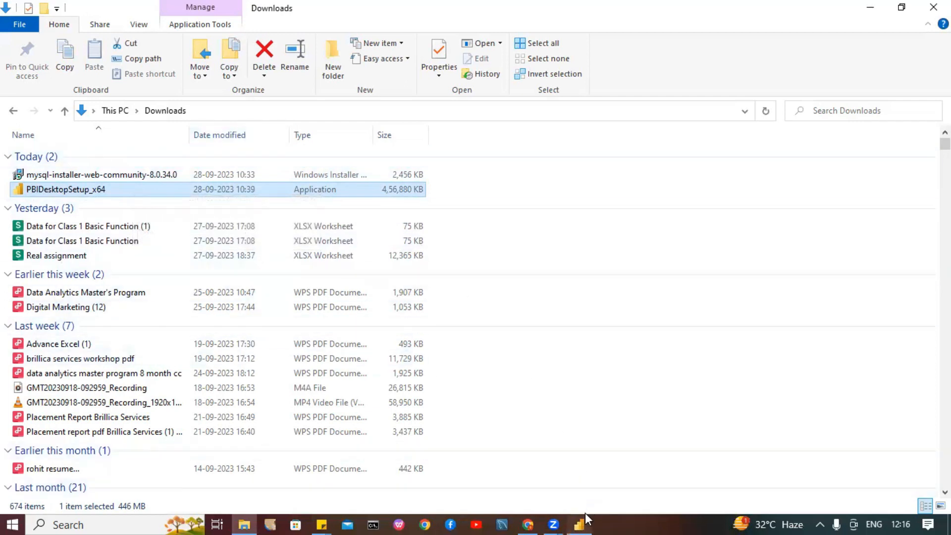
# Step: Switch to Power BI Desktop, open its What's New page and examine the contents list of the July 2023 Feature Summary
pyautogui.click(579, 524)
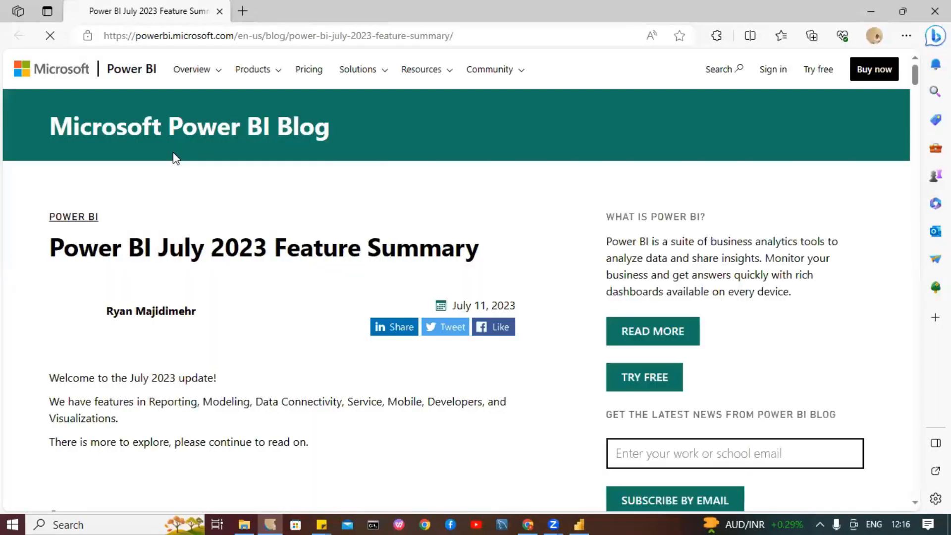
pyautogui.scroll(-7, 182, 204)
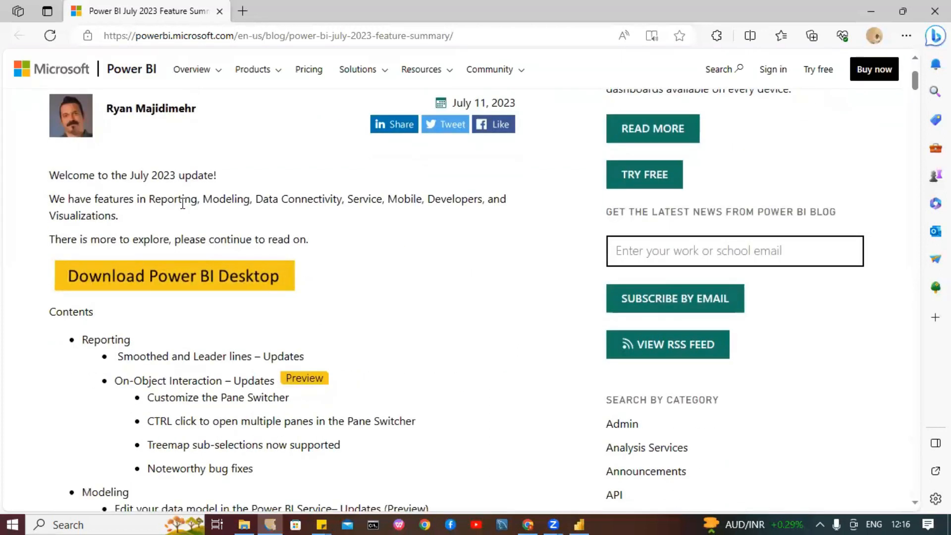
pyautogui.scroll(1, 83, 204)
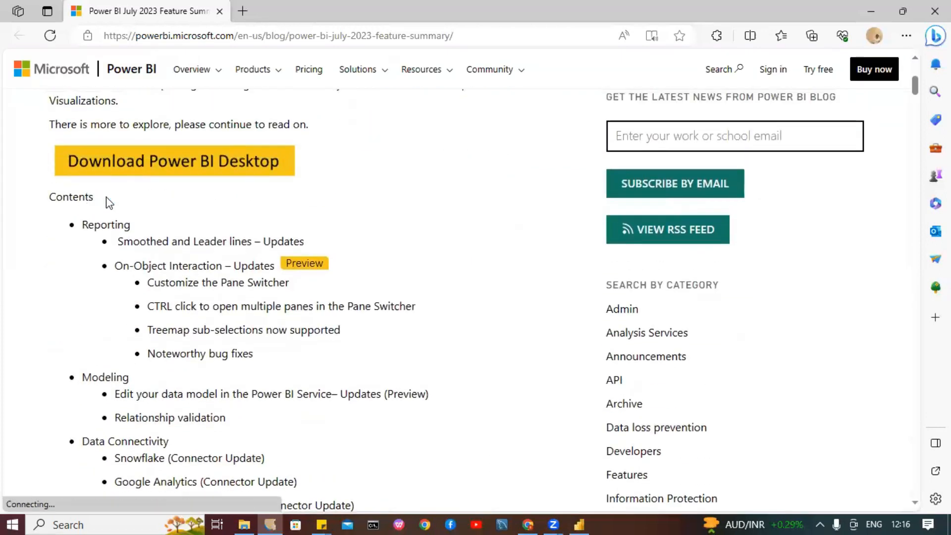
pyautogui.scroll(-4, 144, 251)
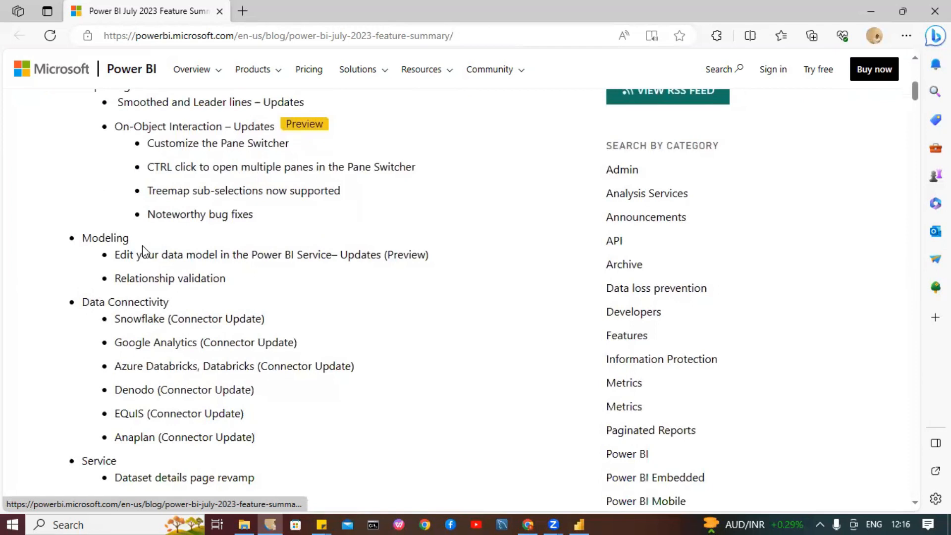
pyautogui.scroll(4, 144, 252)
pyautogui.scroll(-10, 144, 251)
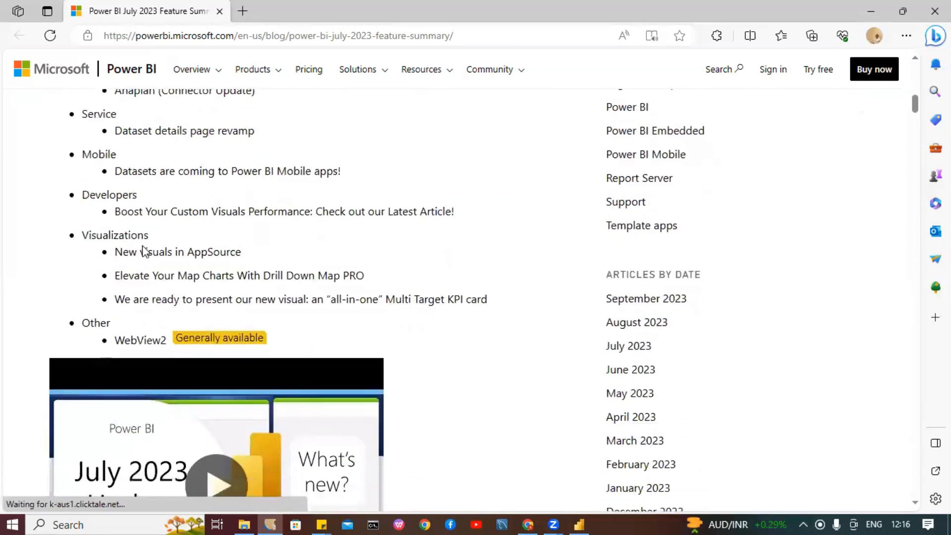
pyautogui.scroll(6, 144, 250)
pyautogui.scroll(3, 81, 228)
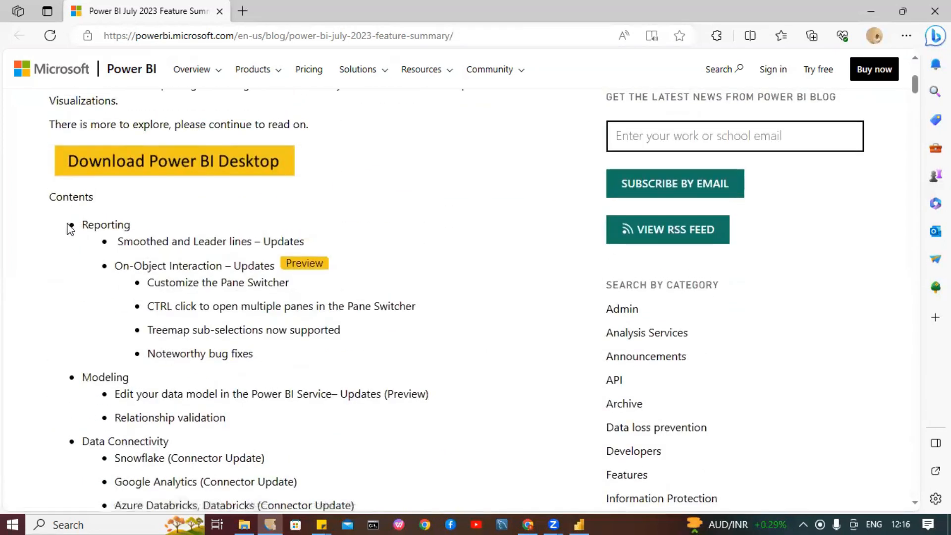
pyautogui.scroll(-1, 74, 238)
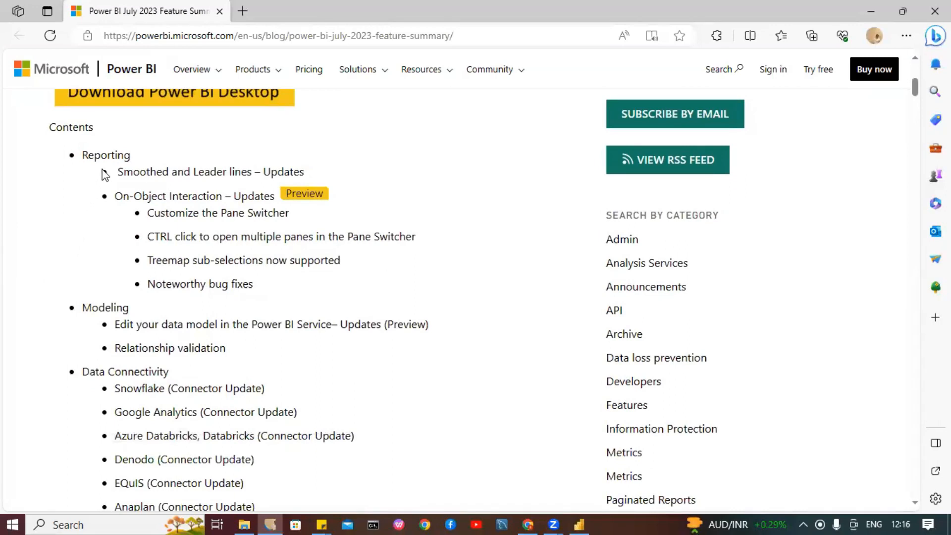
pyautogui.scroll(-2, 106, 169)
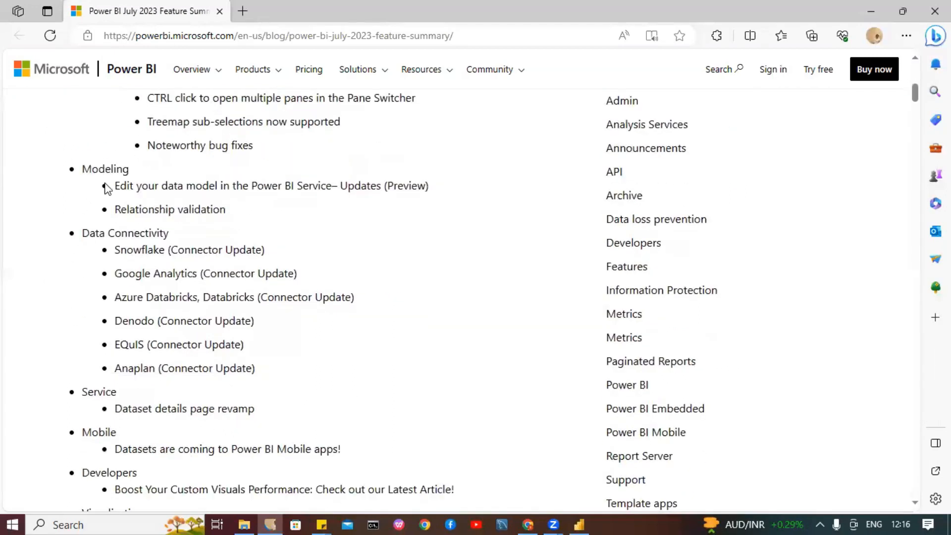
pyautogui.scroll(-1, 102, 213)
pyautogui.scroll(-3, 111, 183)
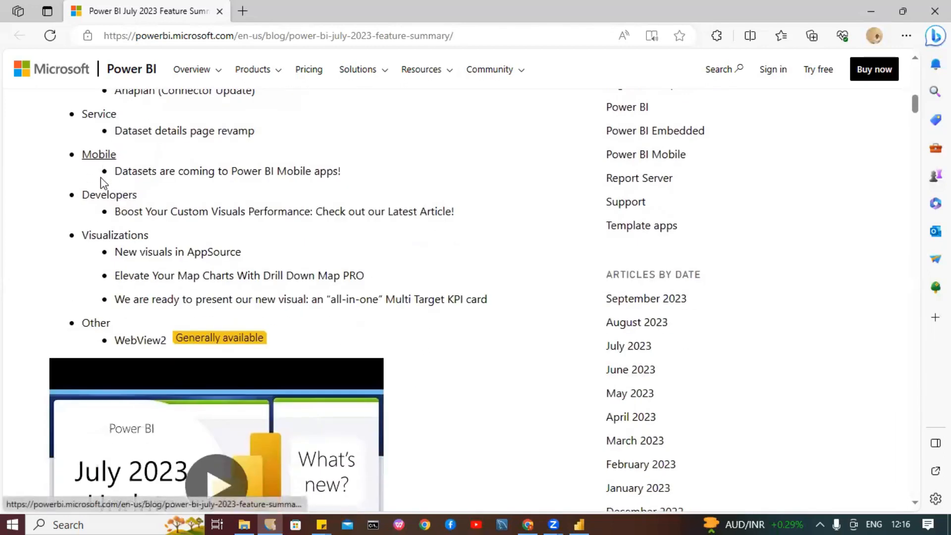
pyautogui.scroll(-1, 103, 186)
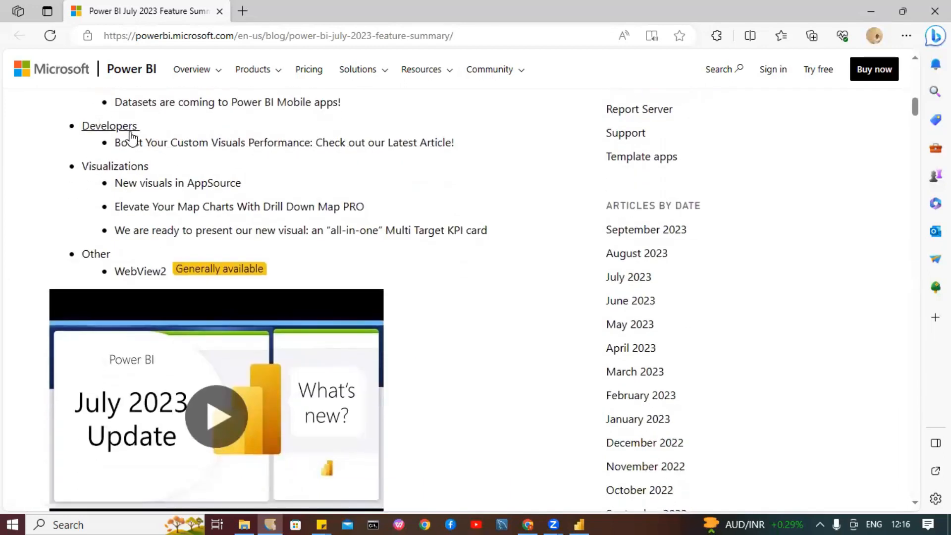
pyautogui.scroll(-1, 104, 184)
pyautogui.scroll(1, 103, 185)
pyautogui.scroll(-3, 104, 184)
pyautogui.scroll(1, 107, 186)
pyautogui.scroll(15, 112, 184)
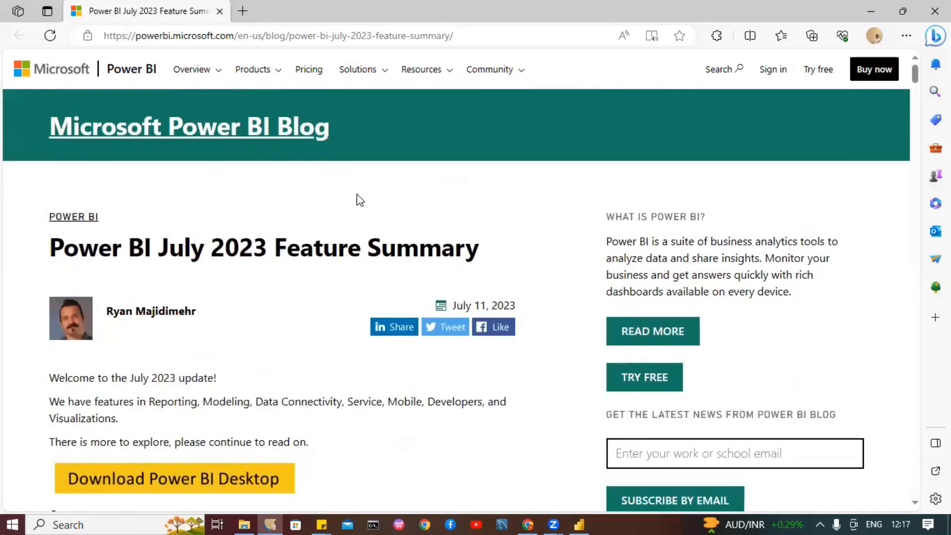
# Step: Return to Power BI Desktop and close the start screen to reach the blank report
pyautogui.click(578, 524)
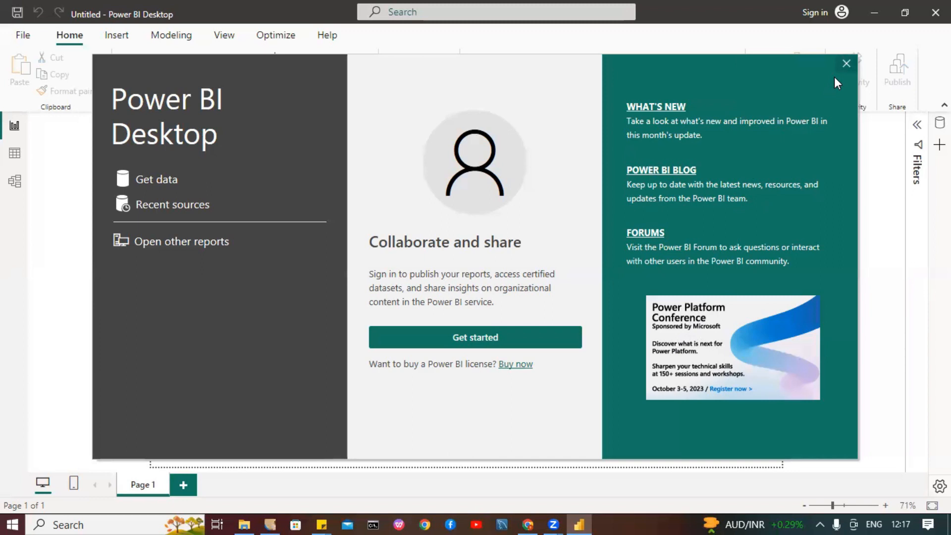
pyautogui.click(846, 63)
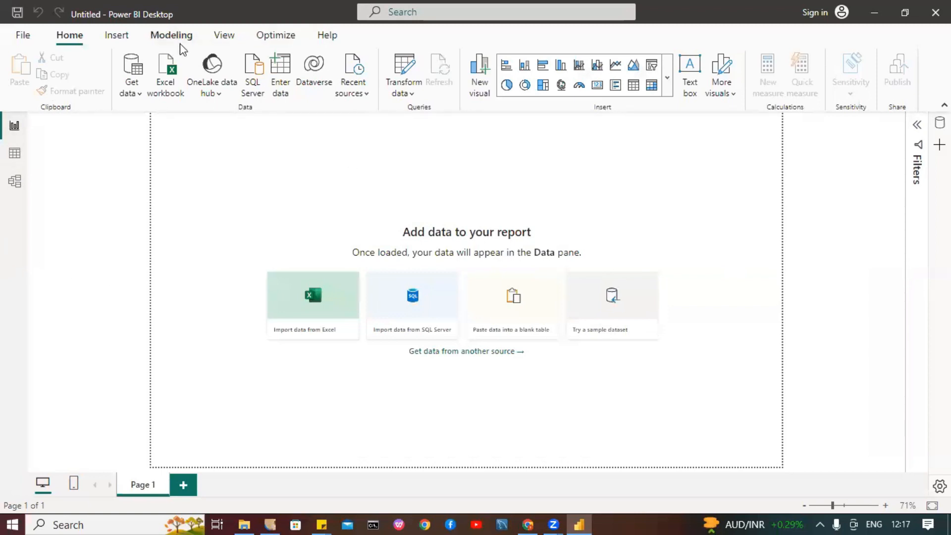
# Step: Look over the file commands and browse the available data sources, including the File category of Get Data, without connecting
pyautogui.click(20, 36)
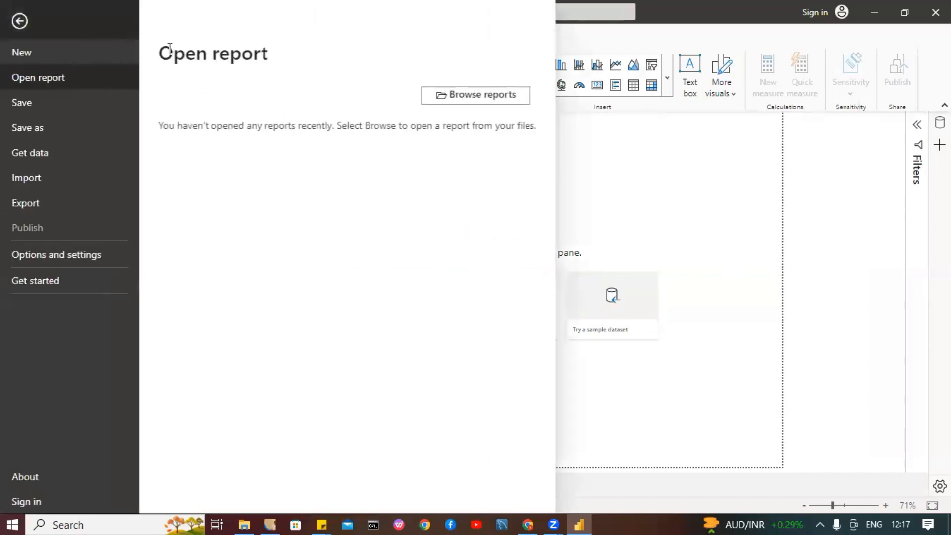
pyautogui.click(15, 21)
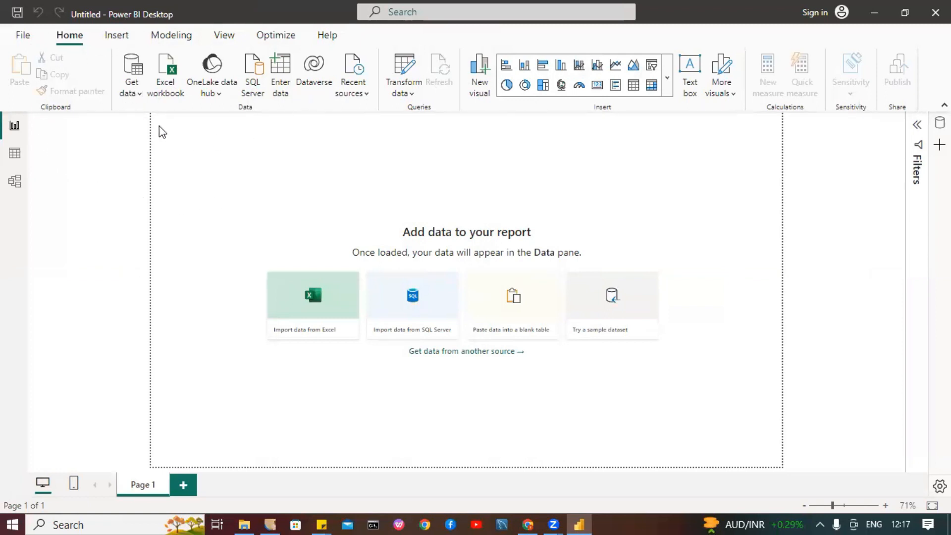
pyautogui.click(135, 94)
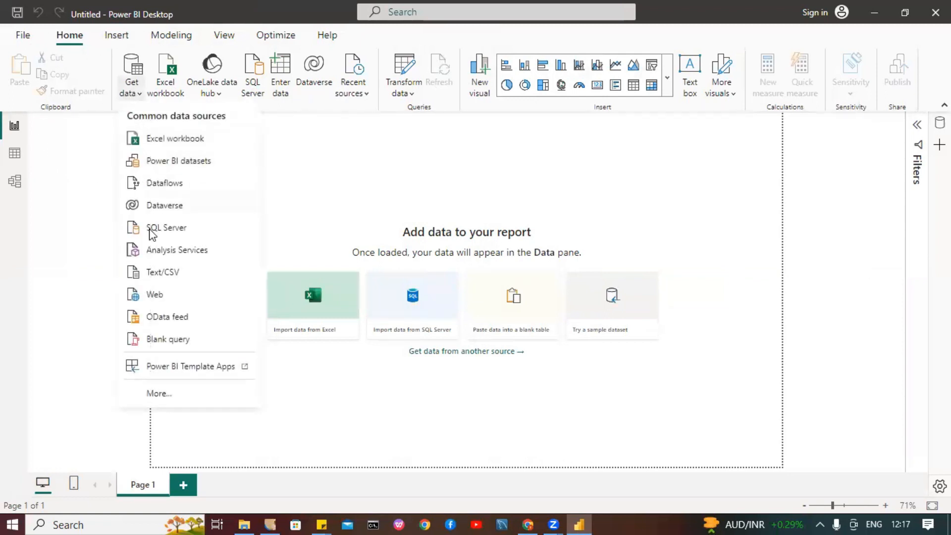
pyautogui.click(170, 389)
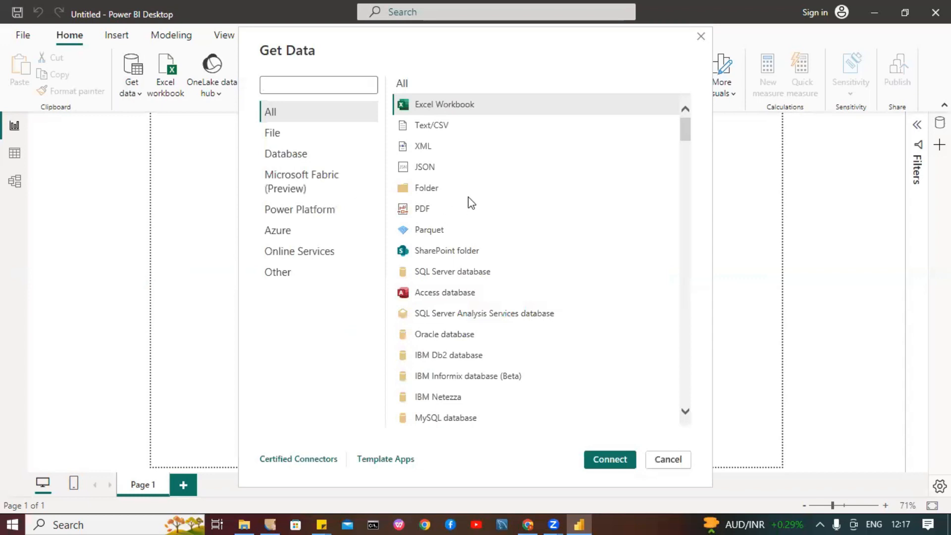
pyautogui.scroll(-10, 474, 260)
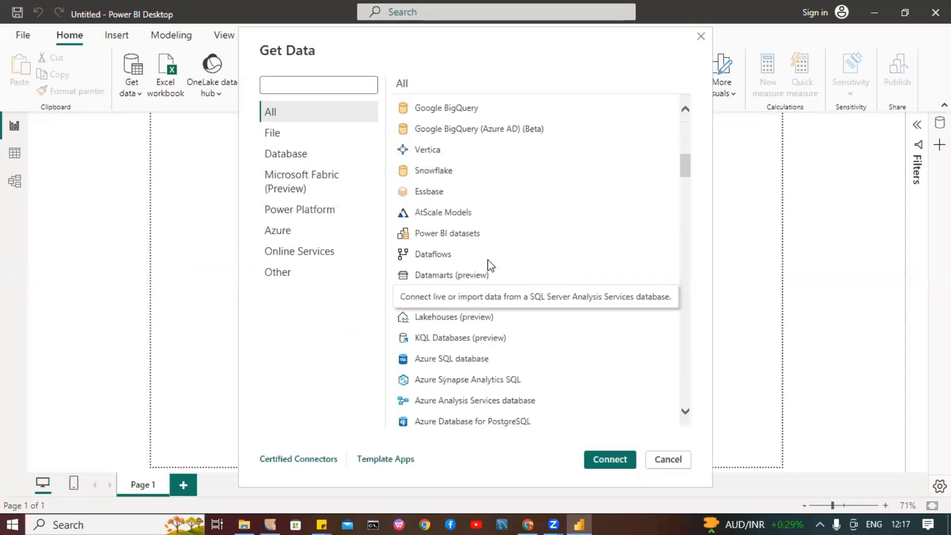
pyautogui.scroll(5, 484, 252)
pyautogui.scroll(5, 483, 253)
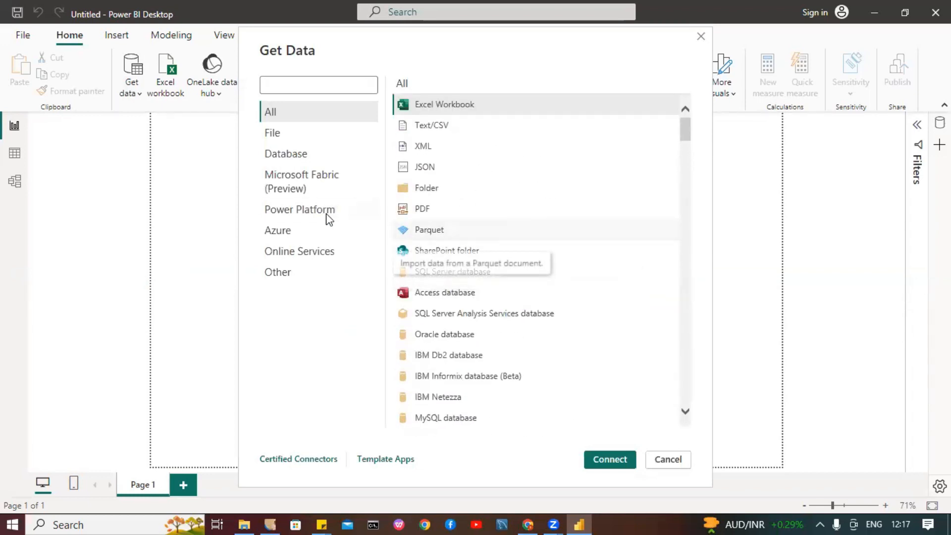
pyautogui.click(298, 140)
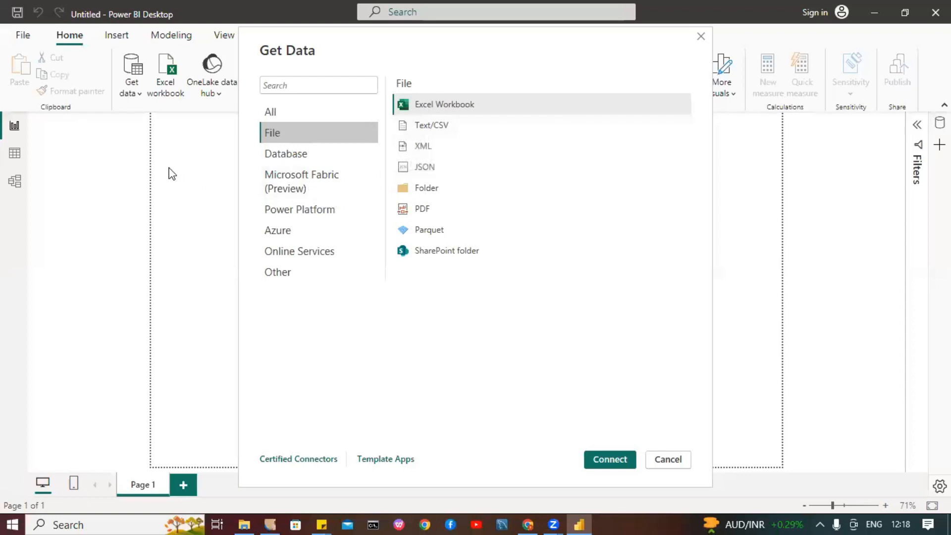
pyautogui.click(670, 462)
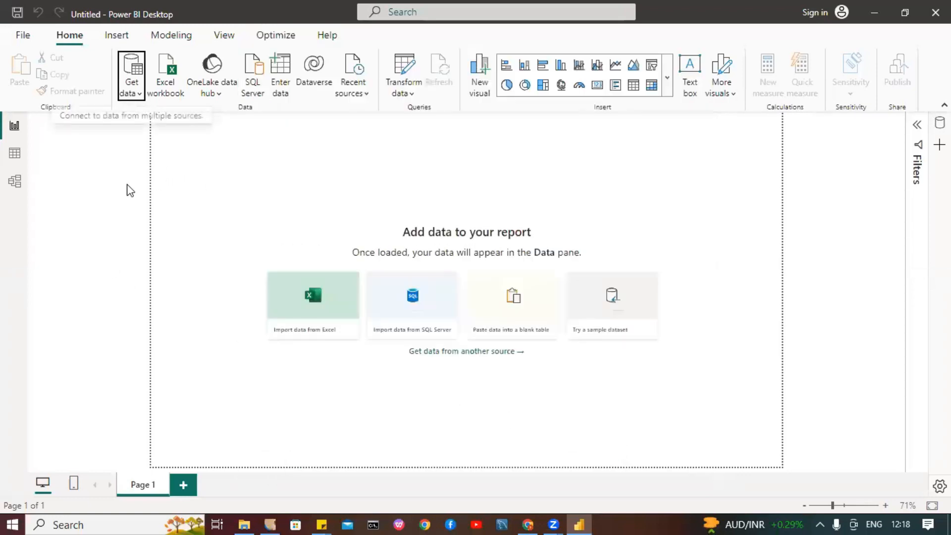
pyautogui.click(131, 93)
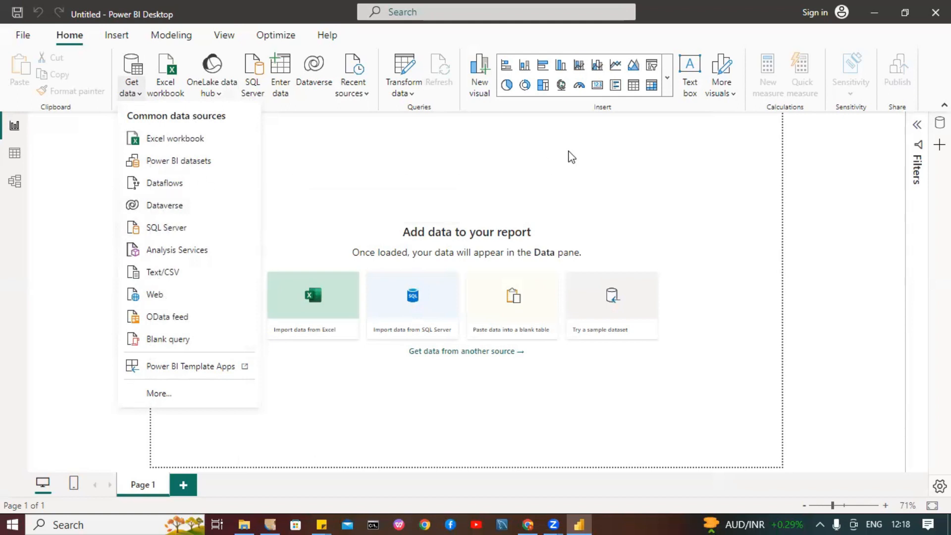
pyautogui.click(461, 141)
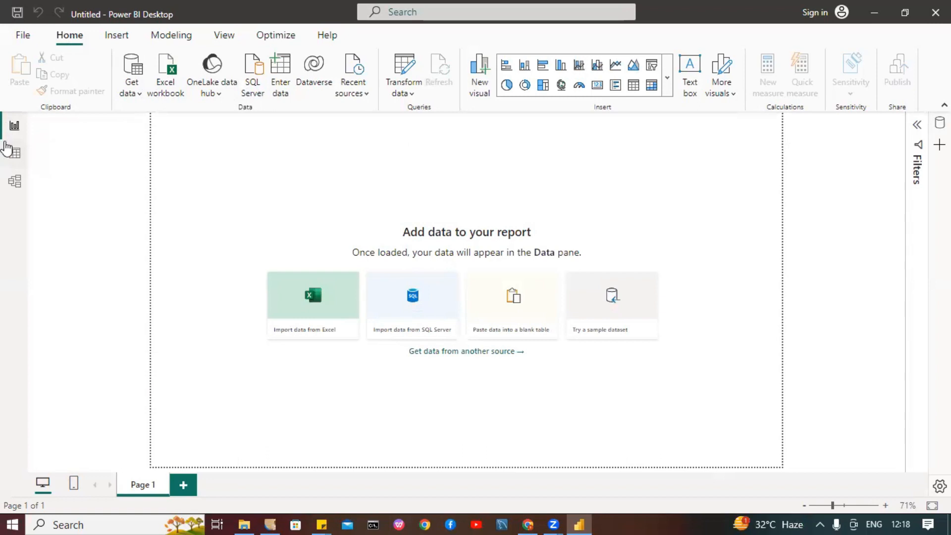
pyautogui.scroll(4, 61, 172)
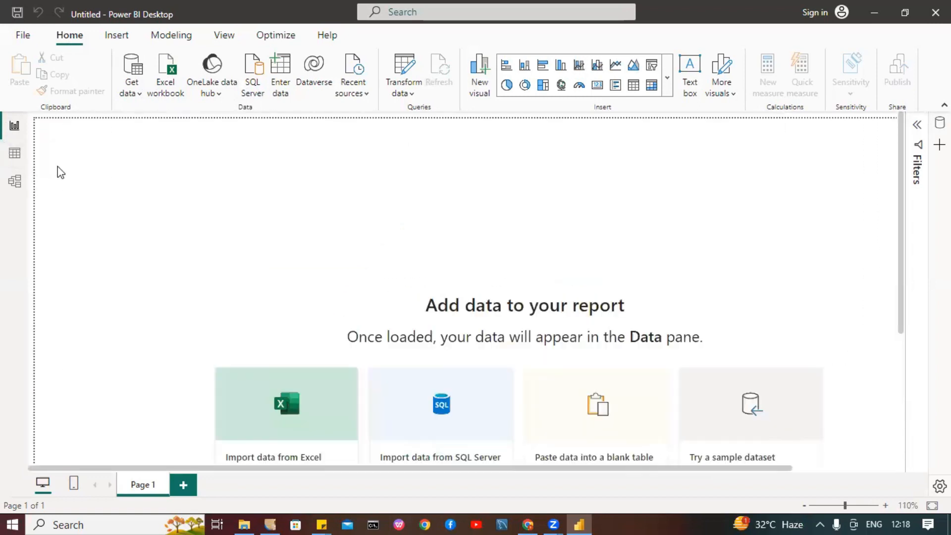
pyautogui.scroll(-1, 61, 172)
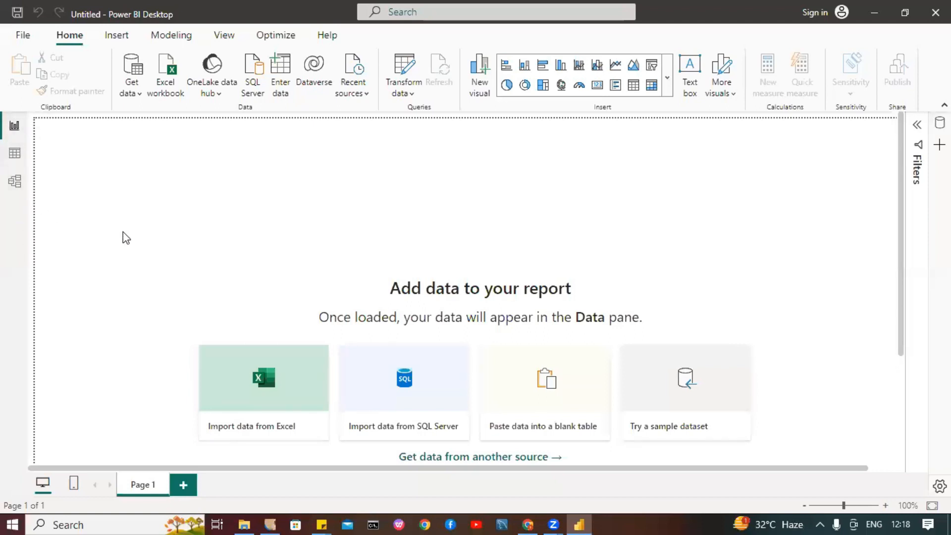
pyautogui.click(937, 491)
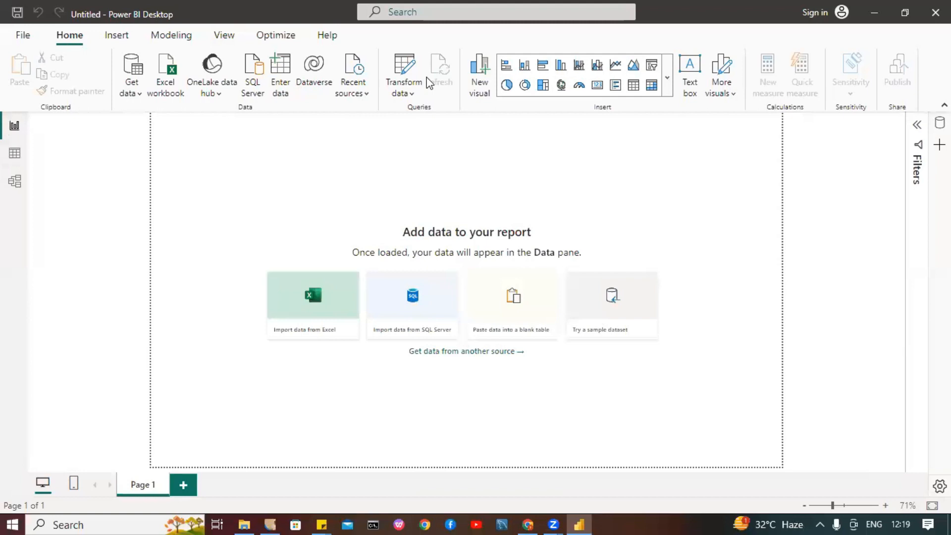
# Step: Examine the empty report in Table view and Model view, and return to Report view
pyautogui.click(15, 153)
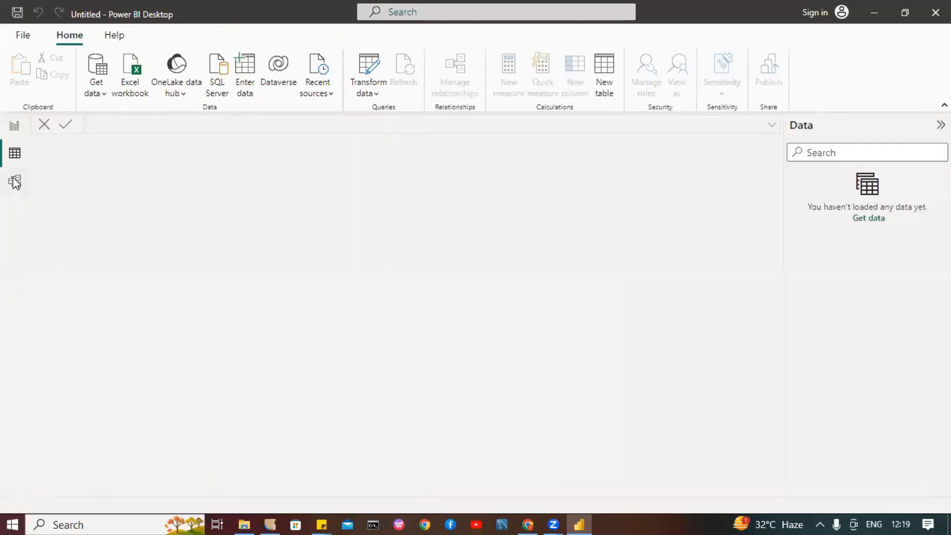
pyautogui.click(15, 183)
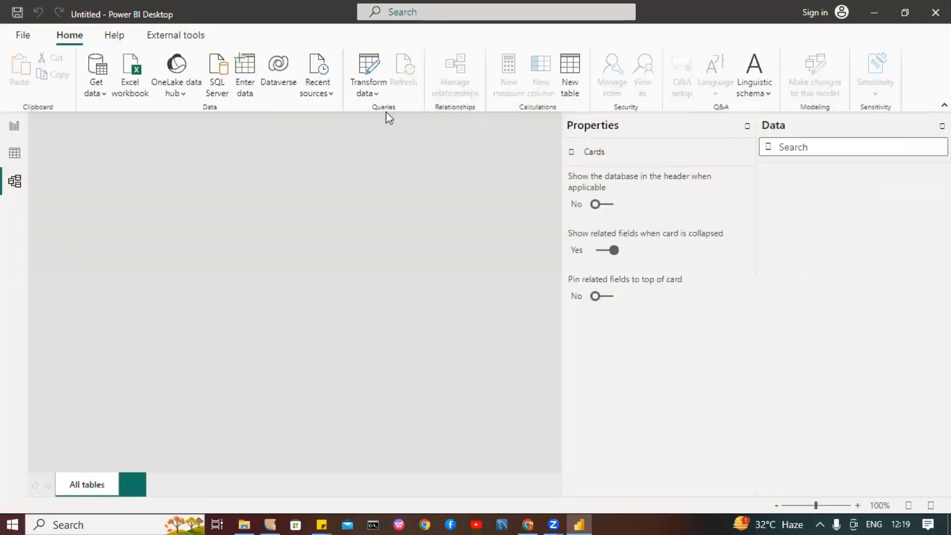
pyautogui.click(15, 153)
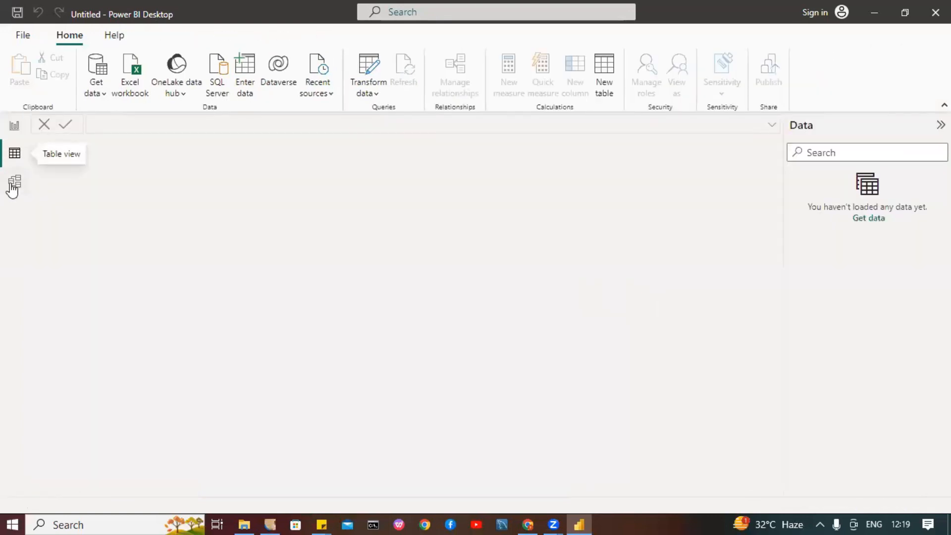
pyautogui.click(13, 186)
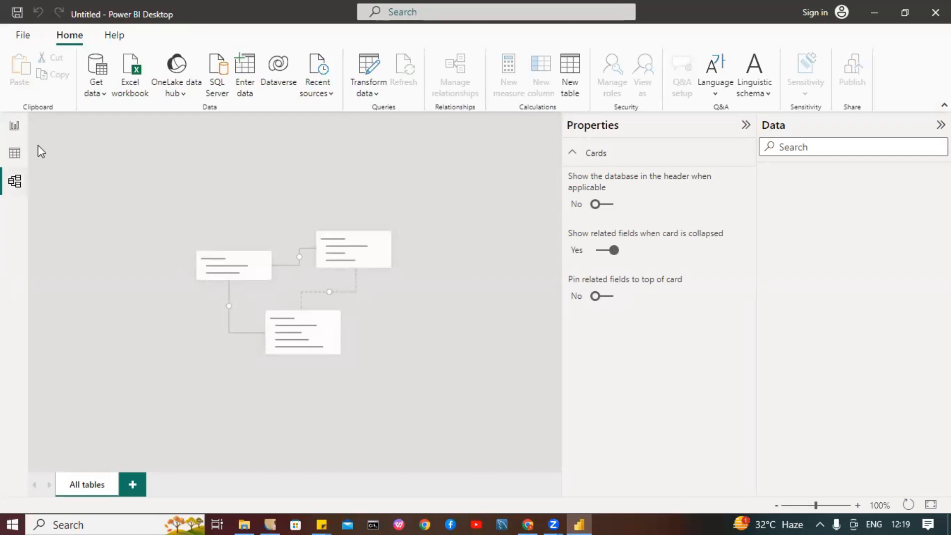
pyautogui.click(14, 126)
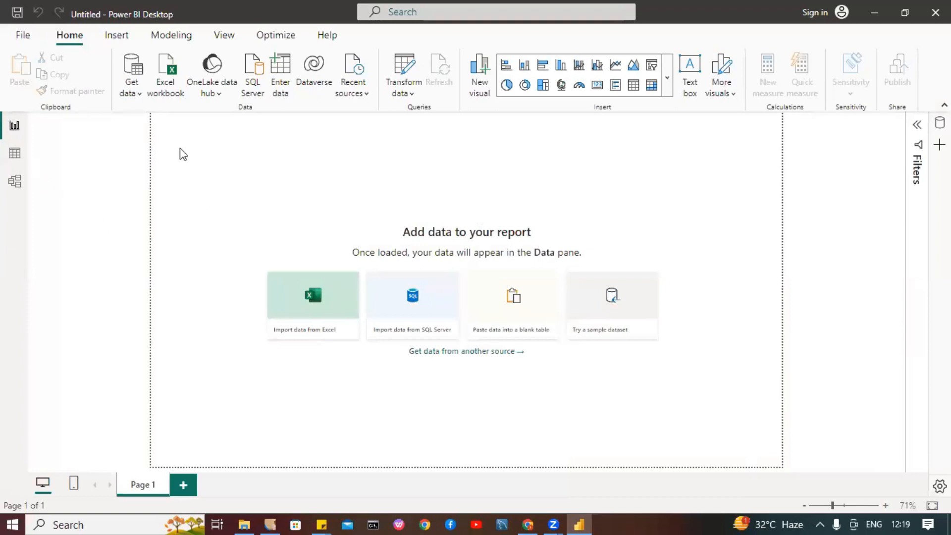
# Step: Revisit Table view, collapse the Properties and Data panes in Model view, and return to Report view
pyautogui.click(14, 153)
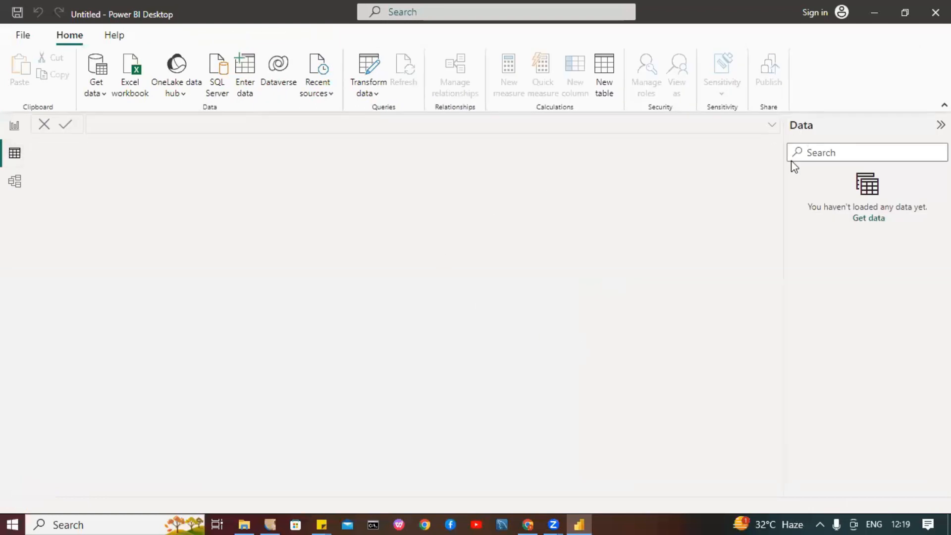
pyautogui.click(15, 181)
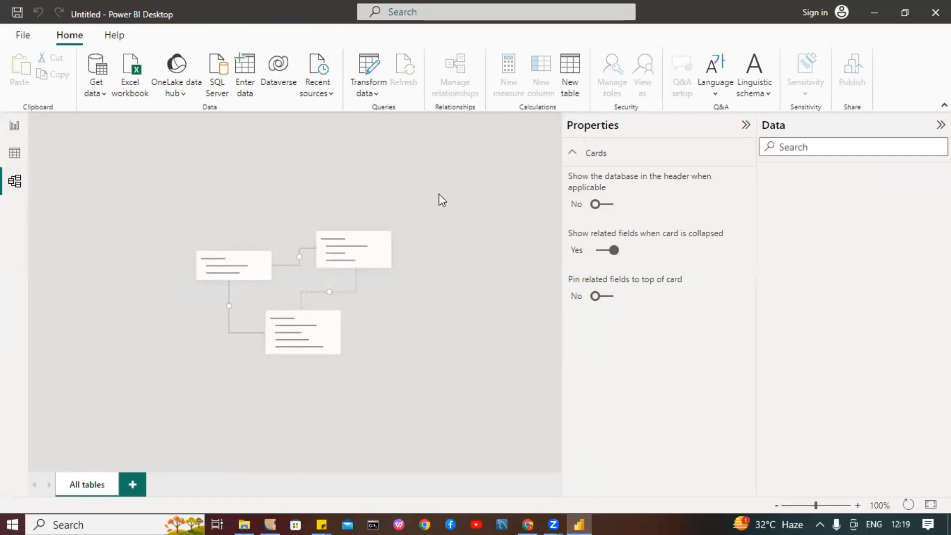
pyautogui.click(746, 126)
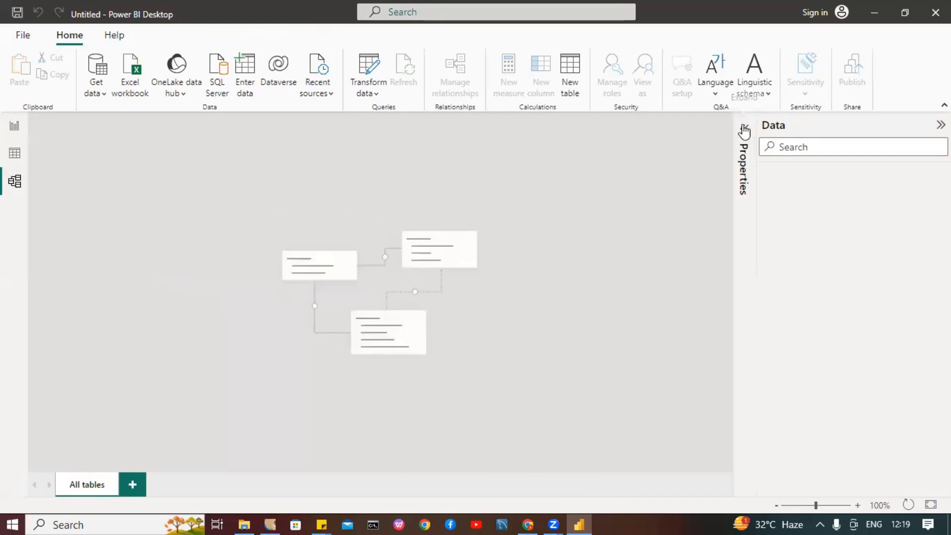
pyautogui.click(941, 125)
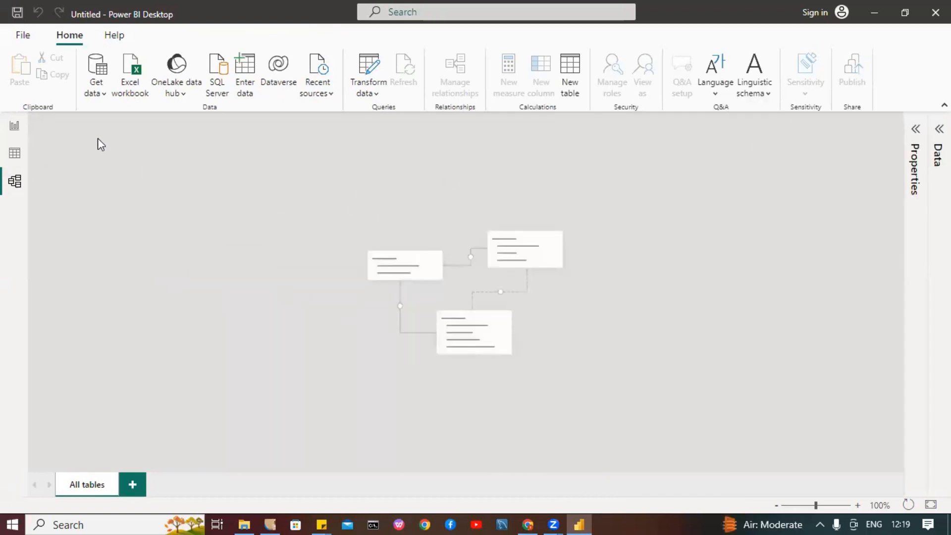
pyautogui.click(17, 126)
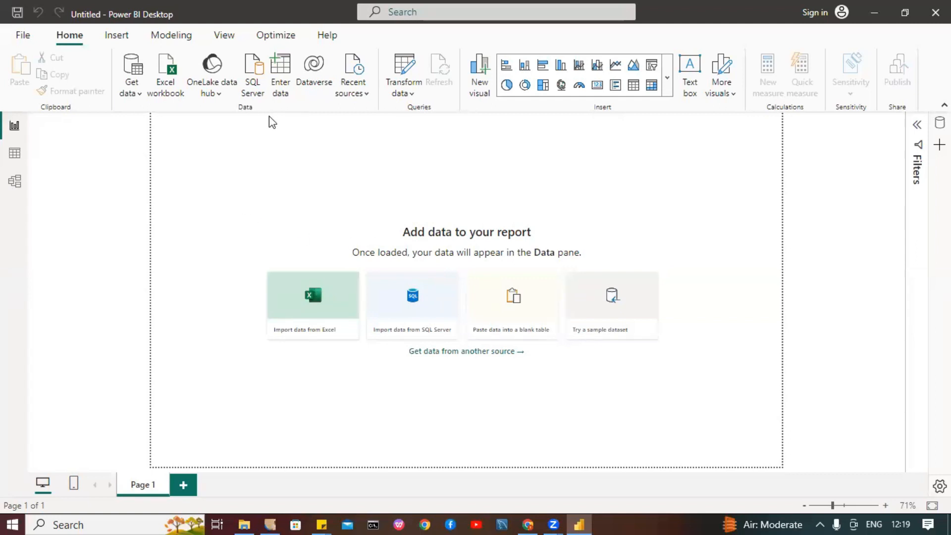
# Step: Add a second report page with an enlarged blank column chart visual, and expand the visual's full list of visual types
pyautogui.click(113, 37)
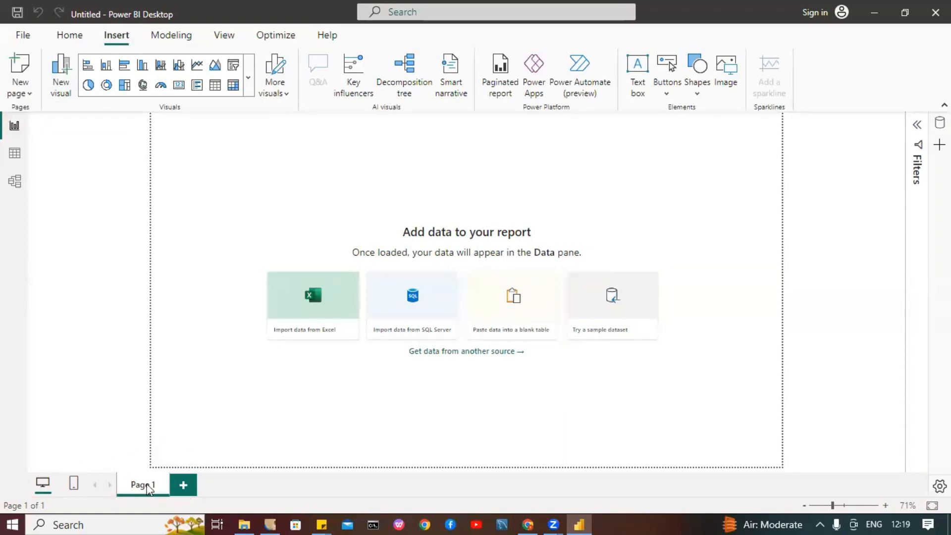
pyautogui.click(182, 486)
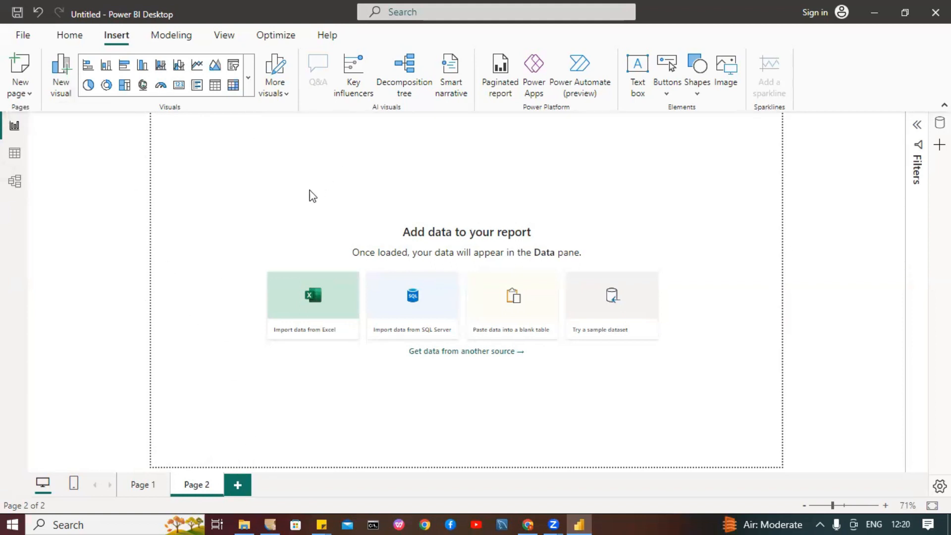
pyautogui.rightClick(227, 193)
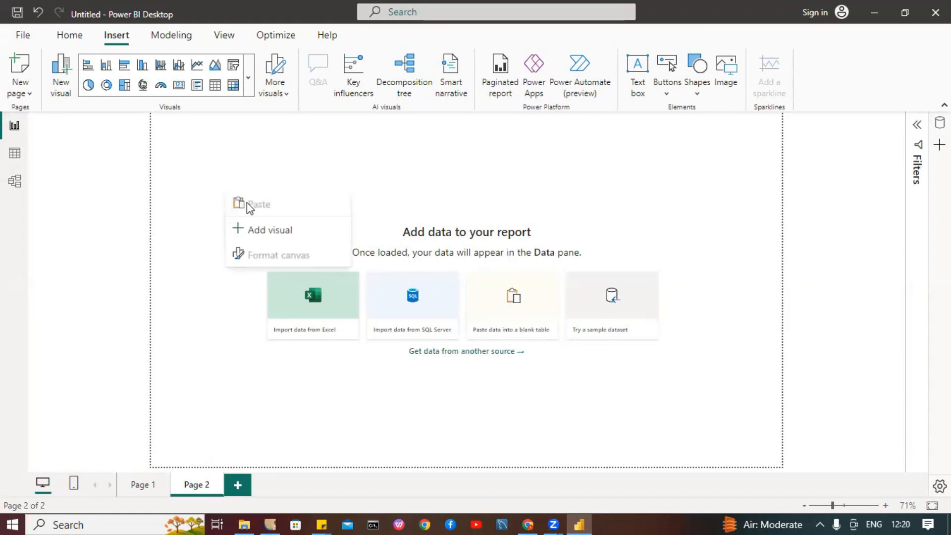
pyautogui.click(276, 236)
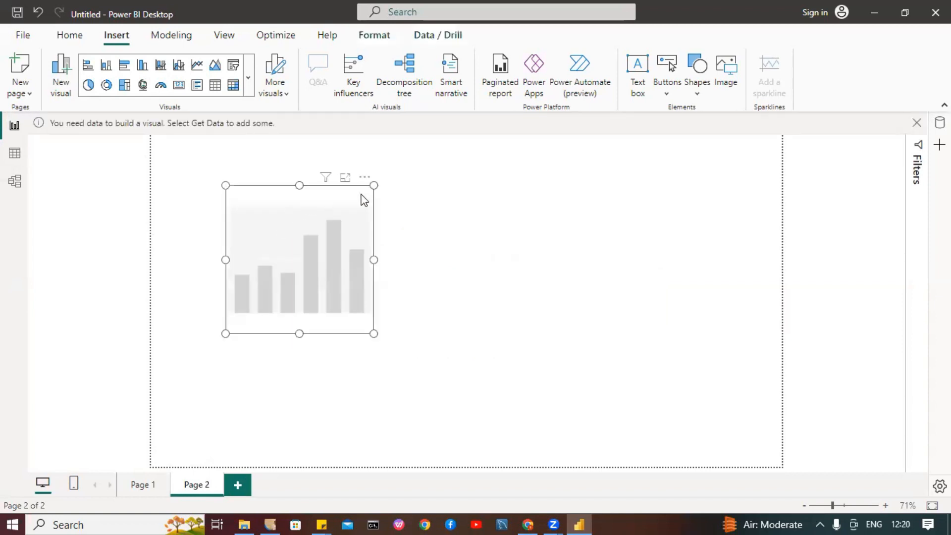
pyautogui.moveTo(374, 333); pyautogui.dragTo(450, 369)
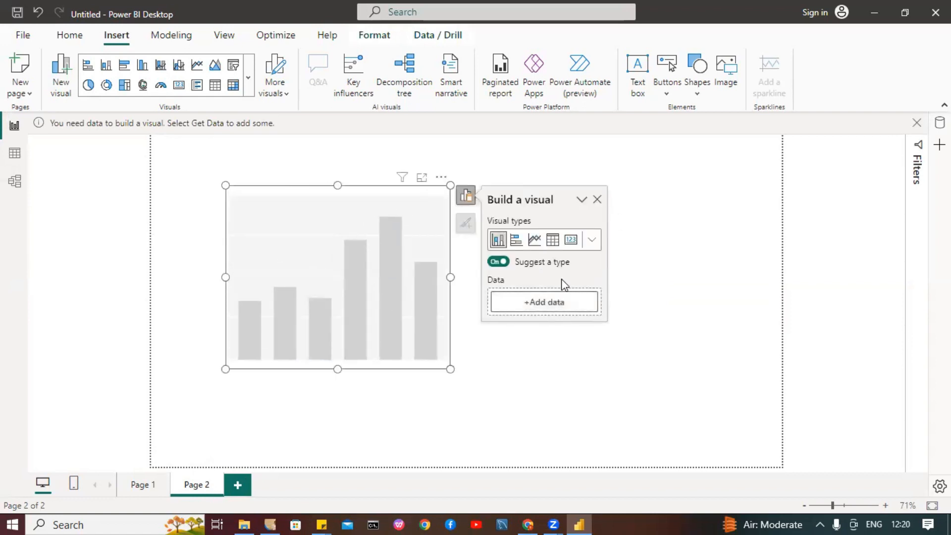
pyautogui.click(592, 241)
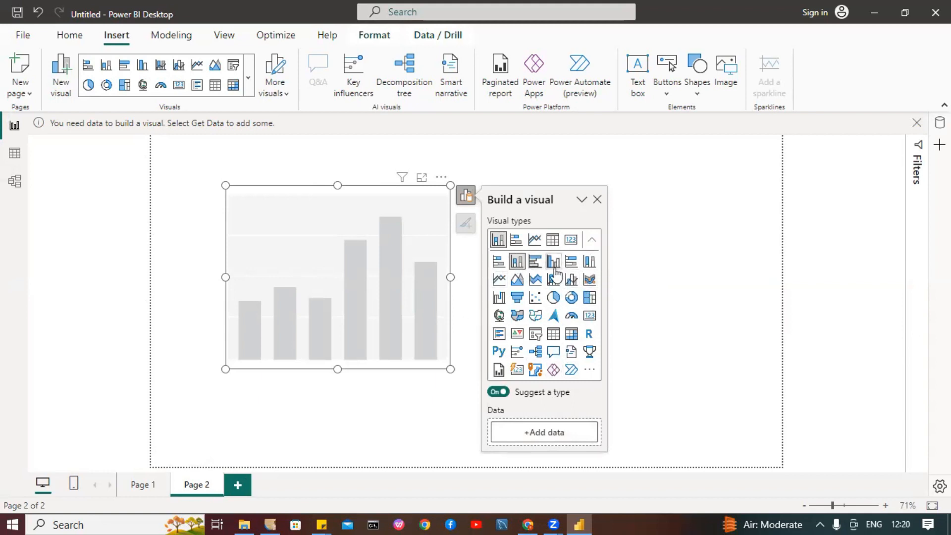
# Step: Review the modeling, view and optimization commands, including the optimization presets, and reselect the visual on Page 2
pyautogui.click(183, 36)
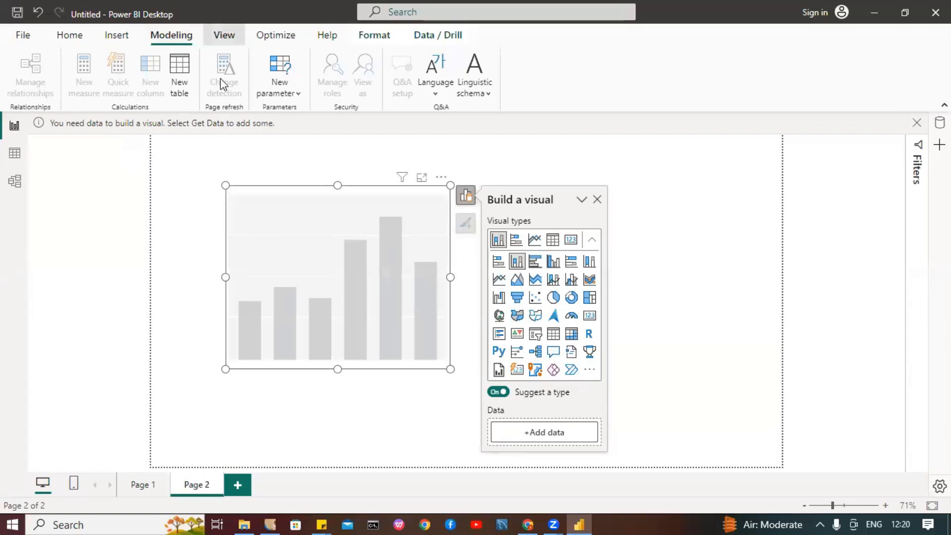
pyautogui.click(224, 35)
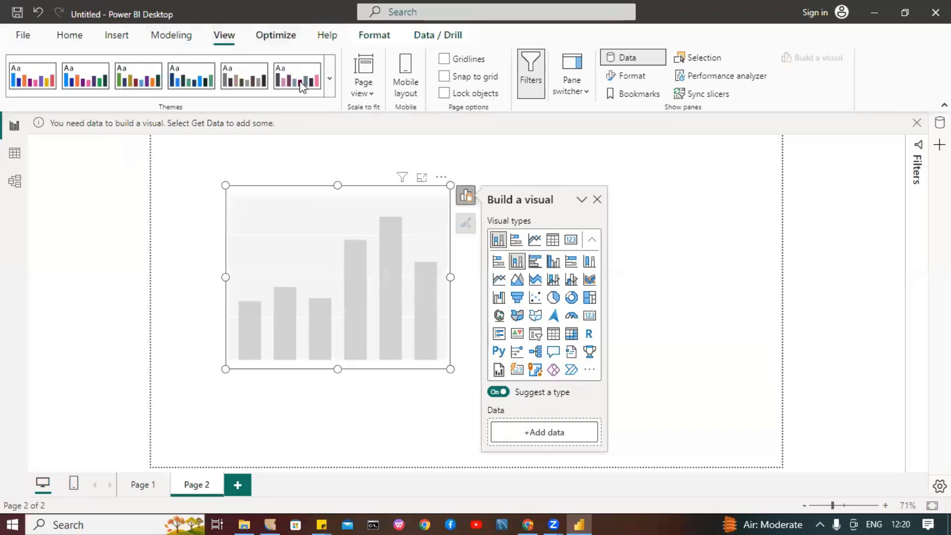
pyautogui.click(276, 34)
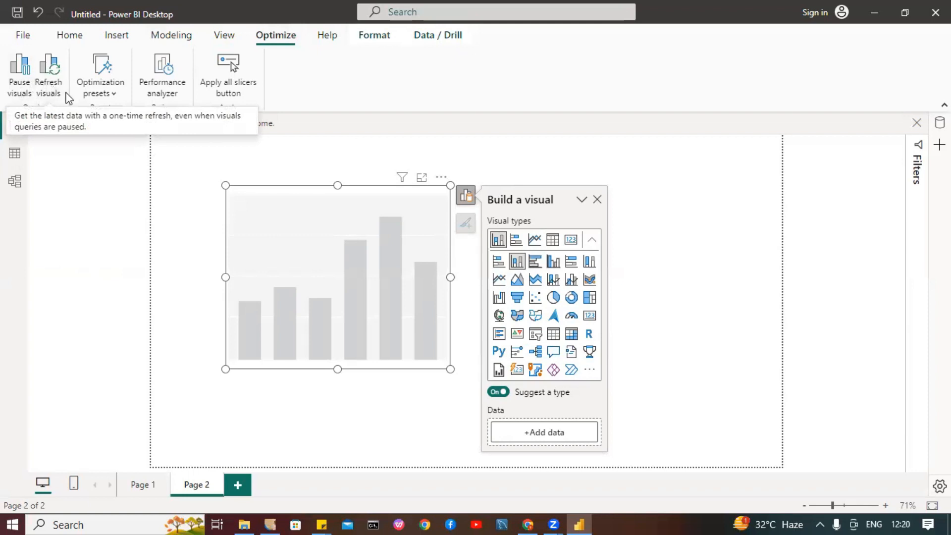
pyautogui.click(99, 95)
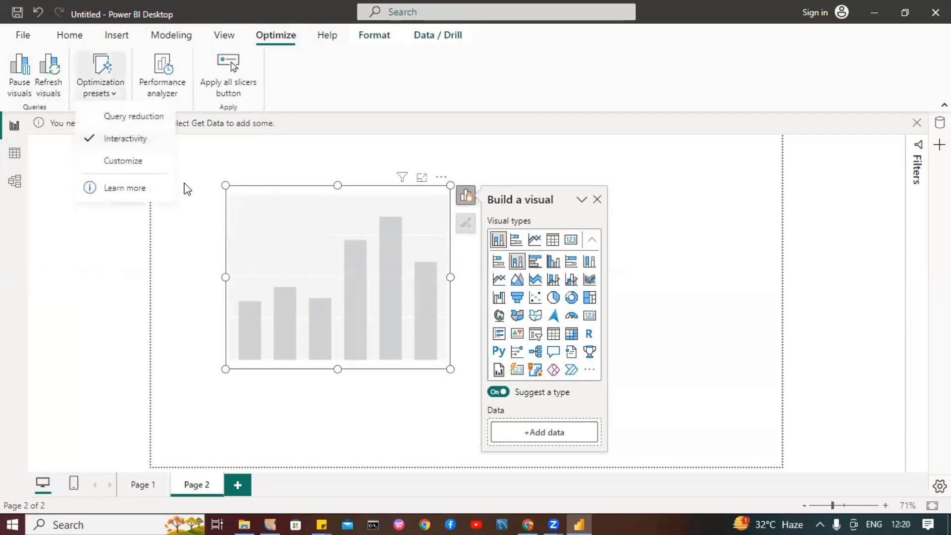
pyautogui.click(296, 161)
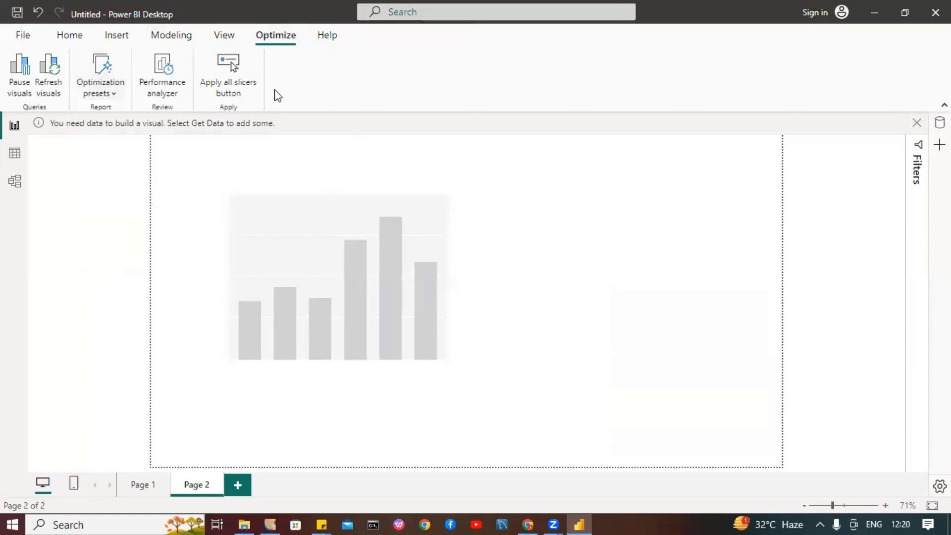
pyautogui.click(440, 246)
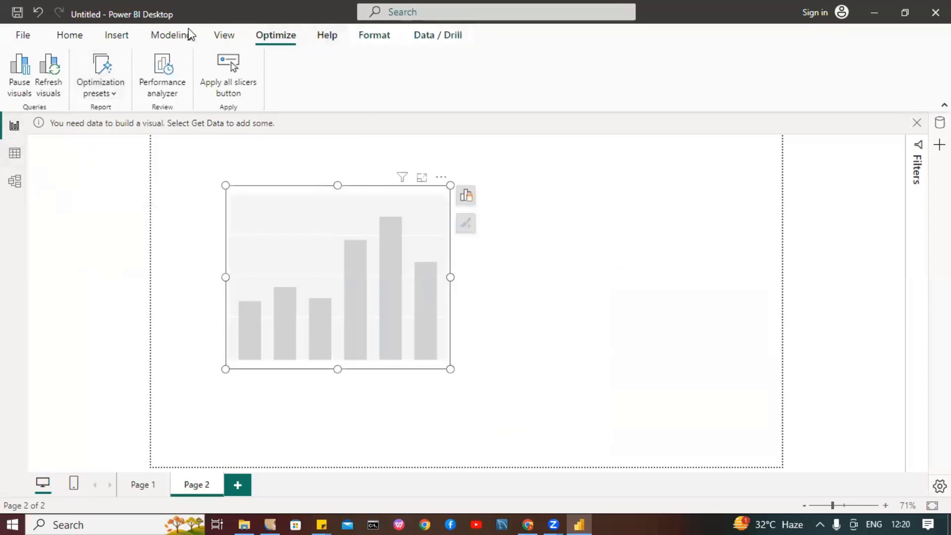
# Step: Check the version information of Power BI Desktop and review the help, community and example resources
pyautogui.scroll(-1, 190, 35)
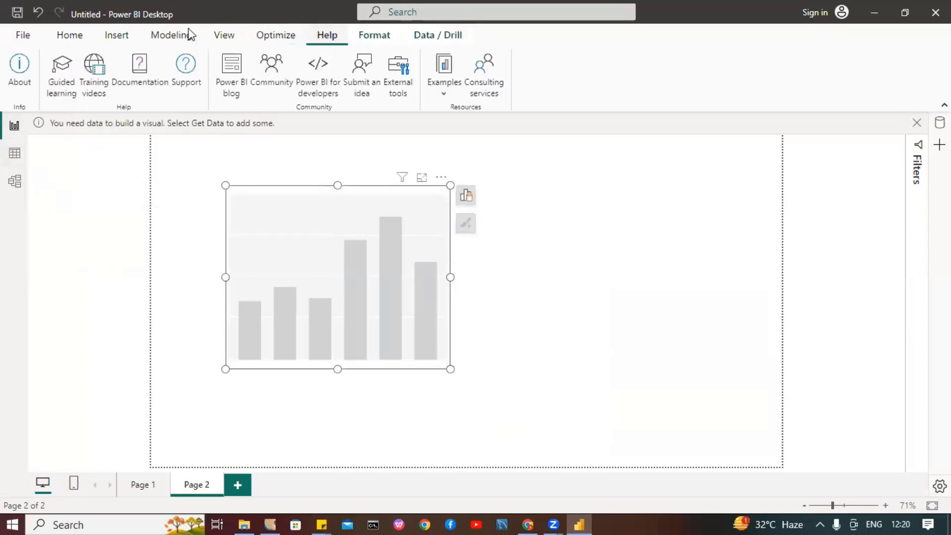
pyautogui.click(15, 83)
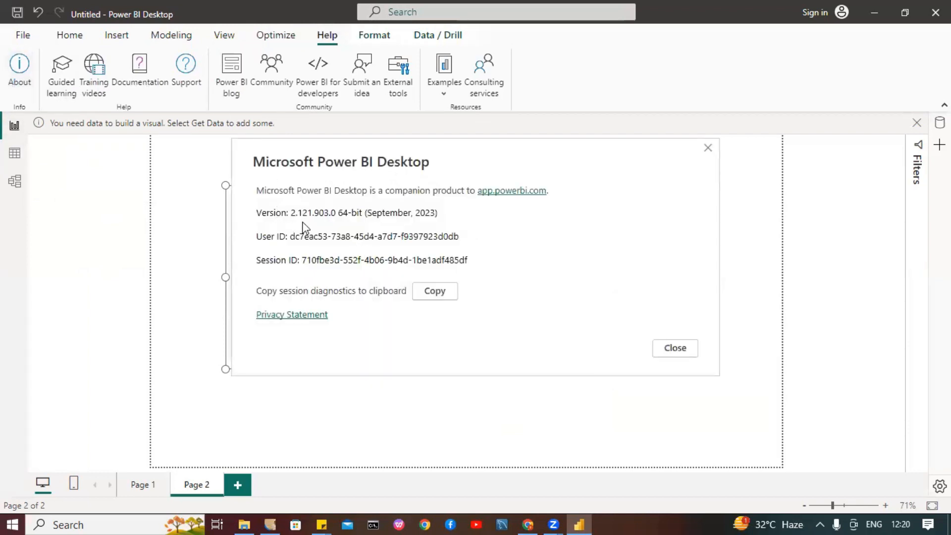
pyautogui.click(677, 347)
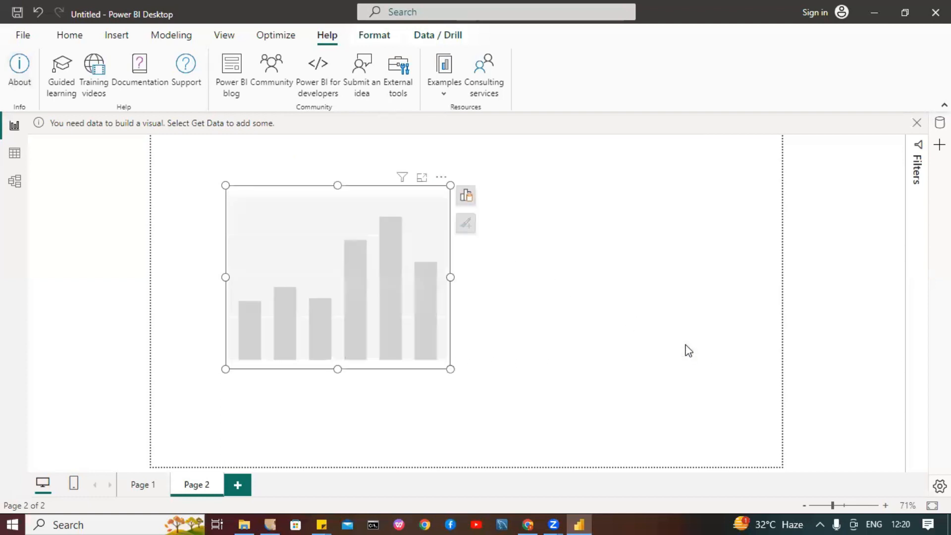
pyautogui.click(140, 185)
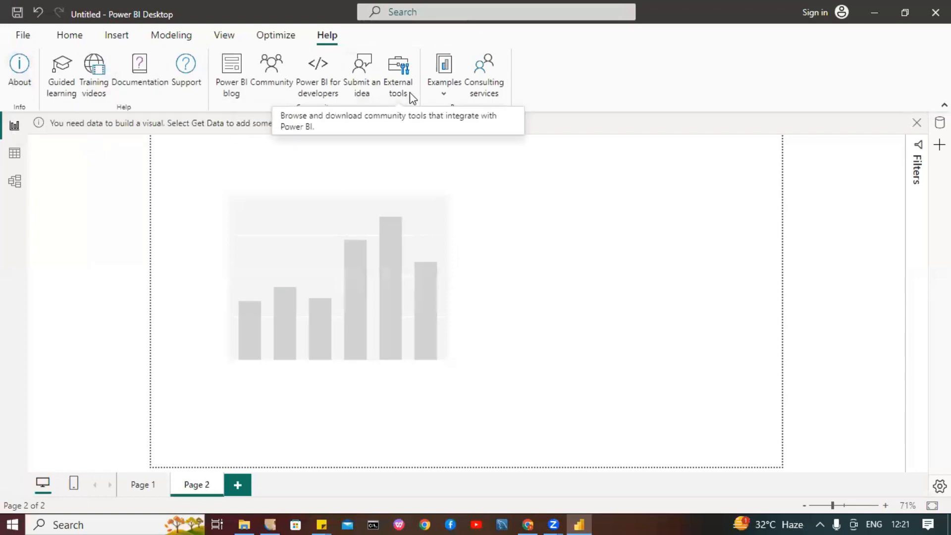
pyautogui.click(444, 91)
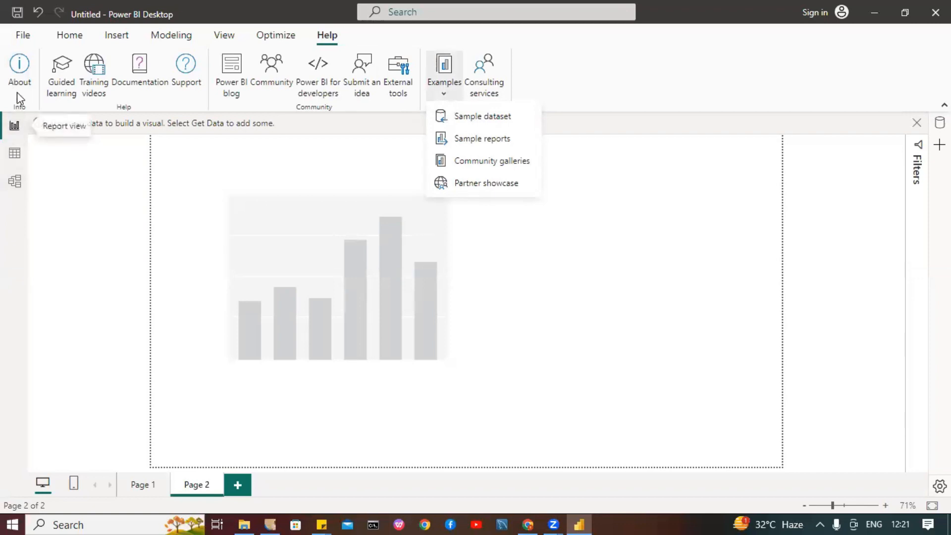
pyautogui.click(65, 37)
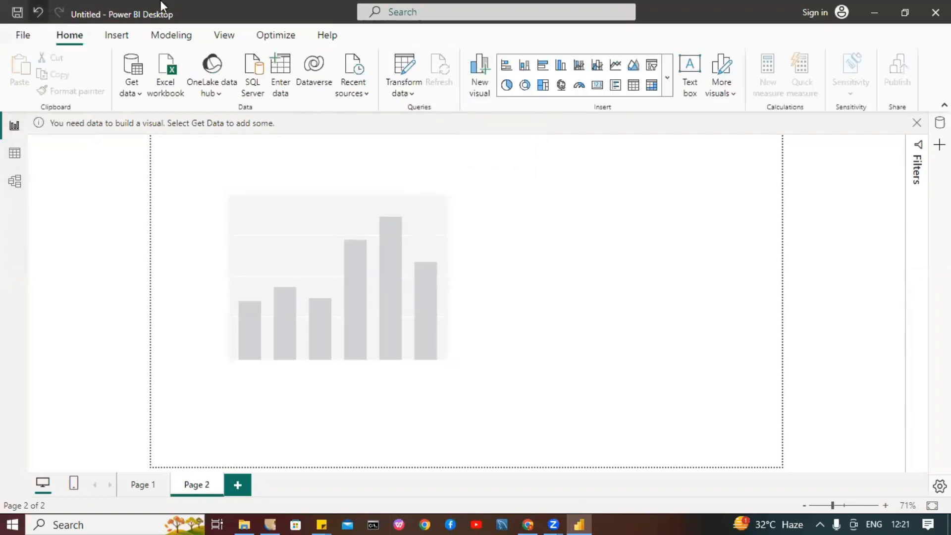
# Step: Open the sample dataset from the help examples and choose to load the sample data
pyautogui.click(327, 35)
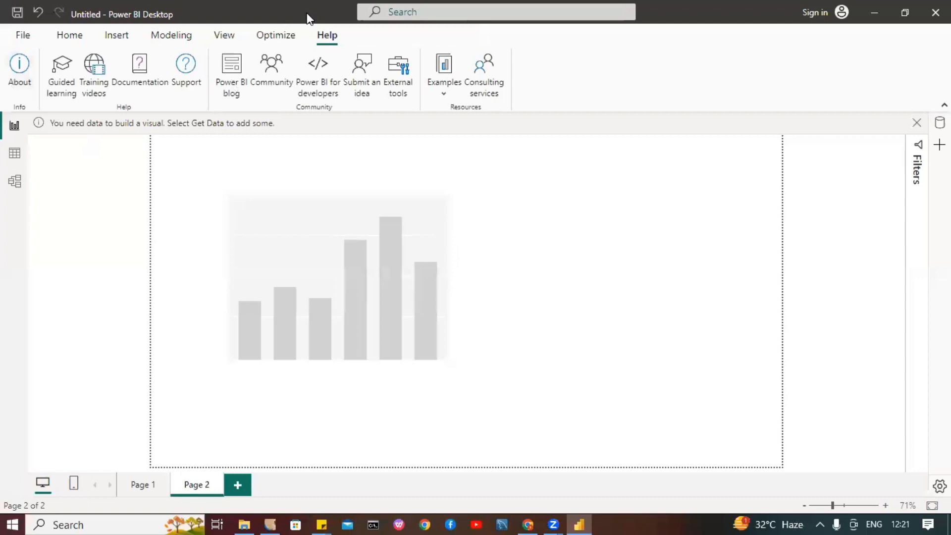
pyautogui.click(451, 91)
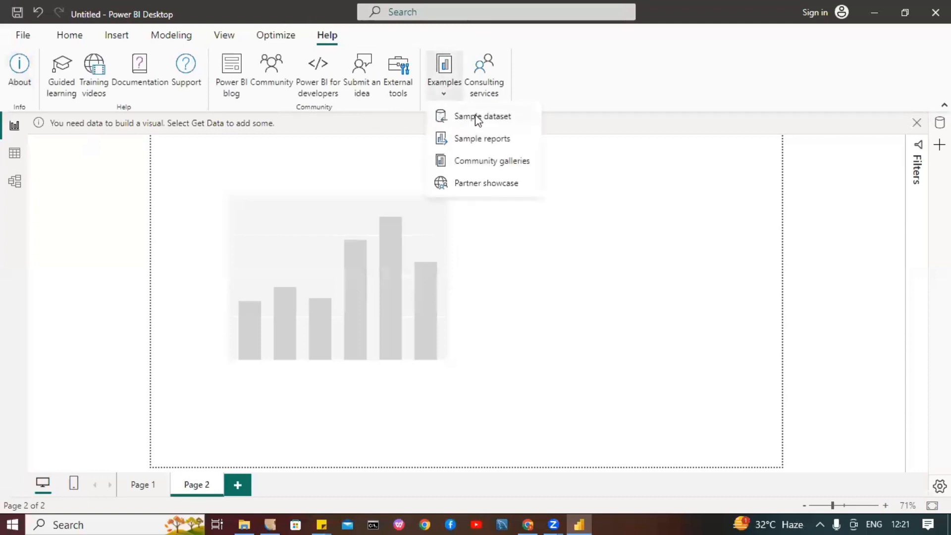
pyautogui.click(497, 119)
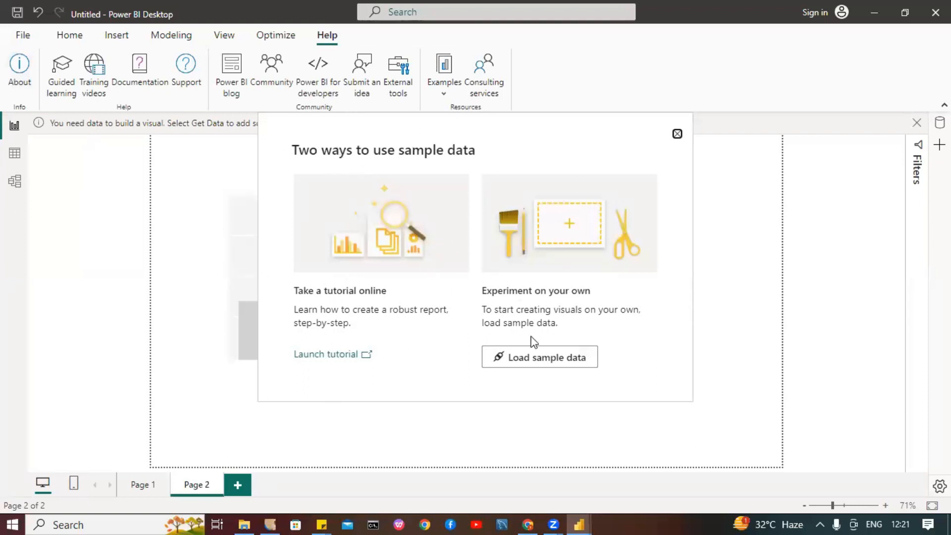
pyautogui.click(573, 360)
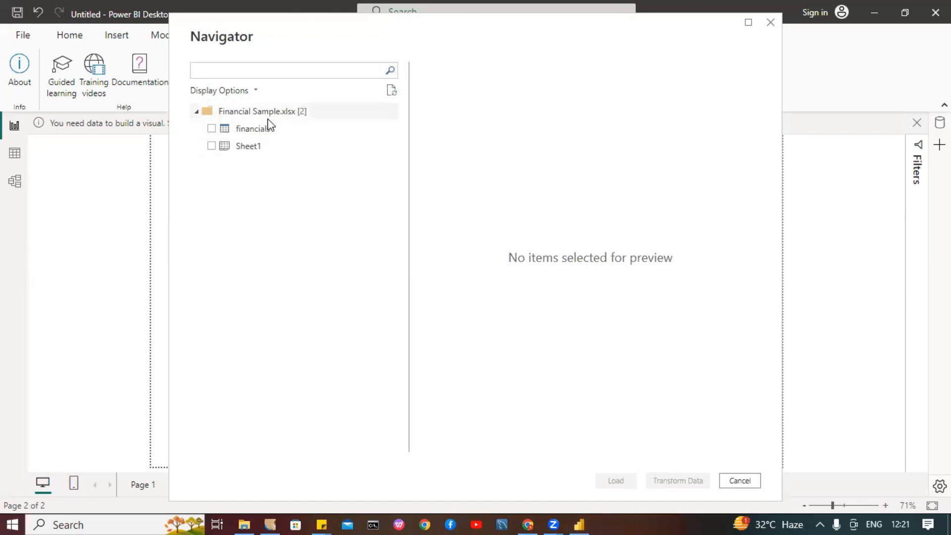
# Step: Select the financials table of Financial Sample.xlsx and preview its rows and columns
pyautogui.click(211, 129)
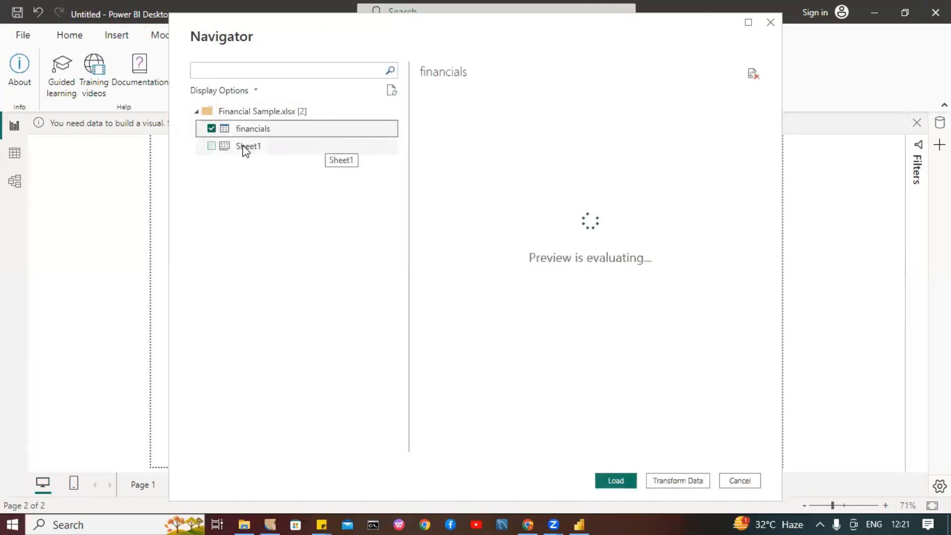
pyautogui.moveTo(472, 446)
pyautogui.mouseDown()
pyautogui.moveTo(709, 464)
pyautogui.moveTo(471, 436)
pyautogui.mouseUp()
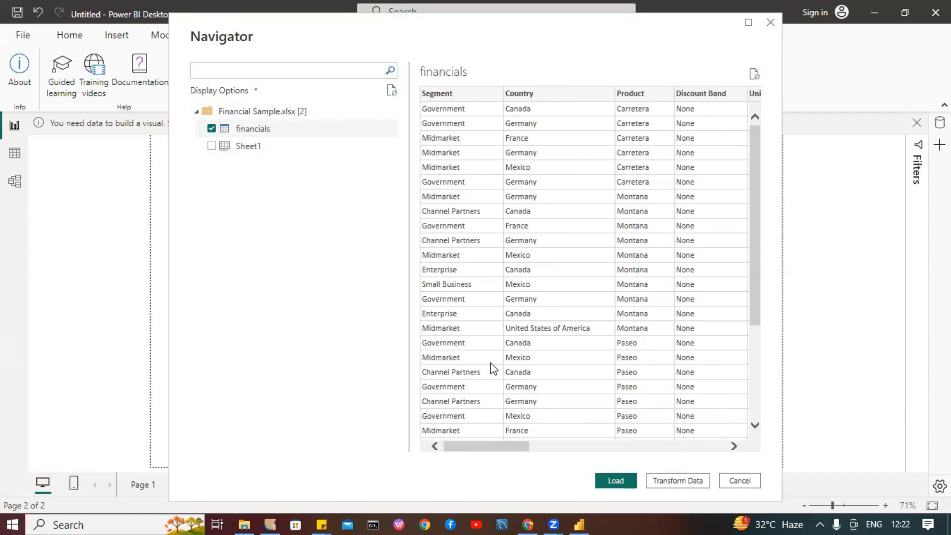
pyautogui.moveTo(481, 443); pyautogui.dragTo(472, 445)
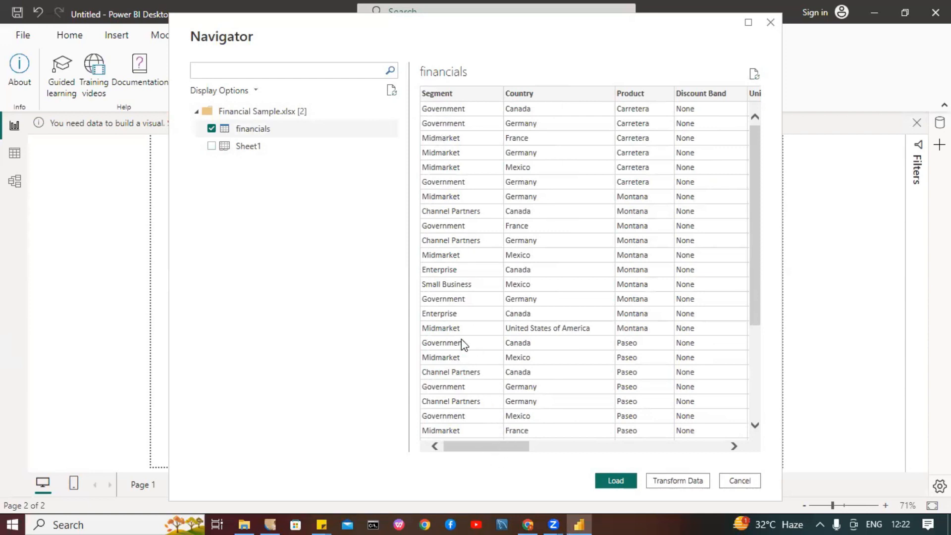
pyautogui.moveTo(504, 447); pyautogui.dragTo(484, 364)
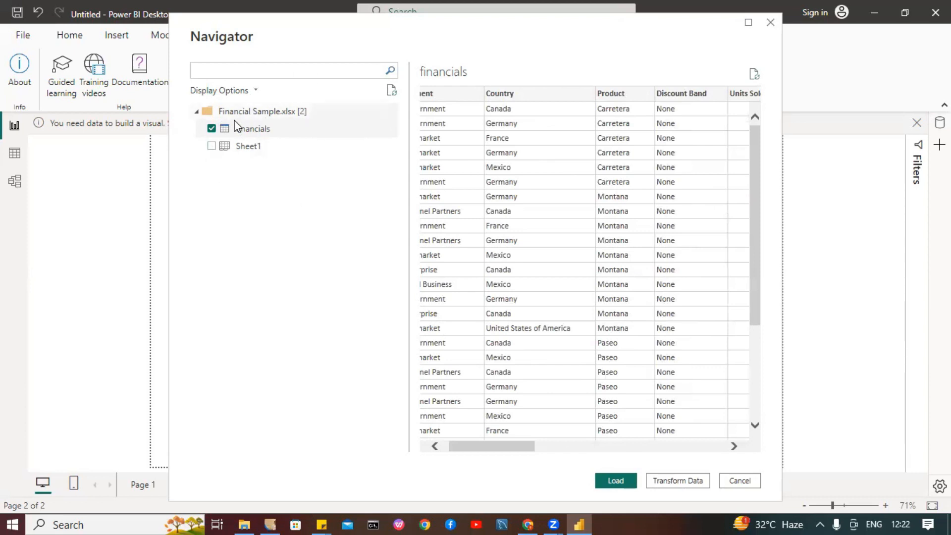
# Step: Preview Sheet1 instead of the financials table for comparison, and reselect only financials
pyautogui.click(212, 129)
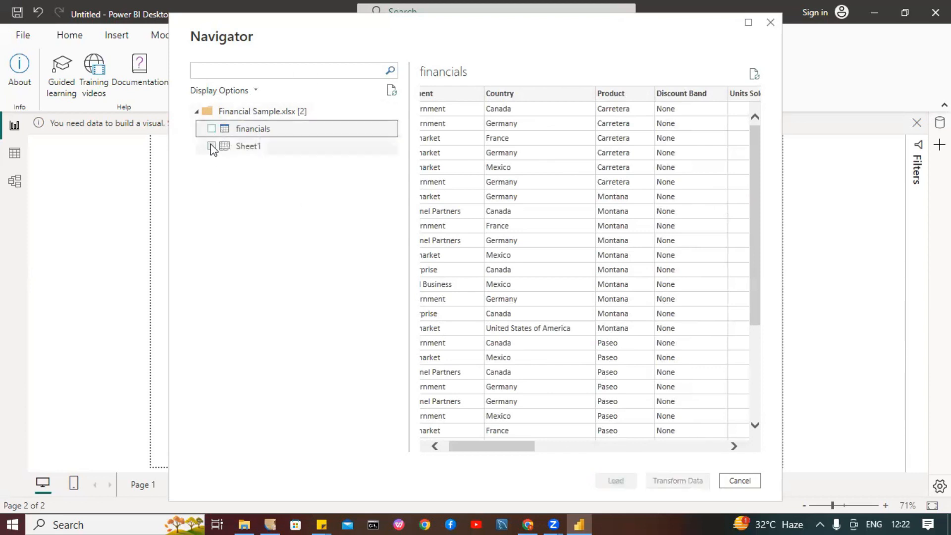
pyautogui.click(211, 146)
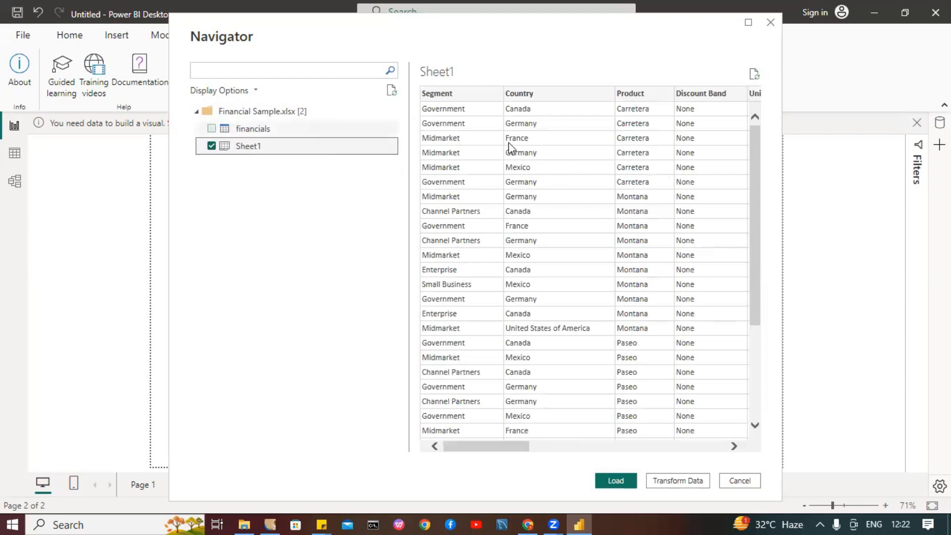
pyautogui.click(212, 146)
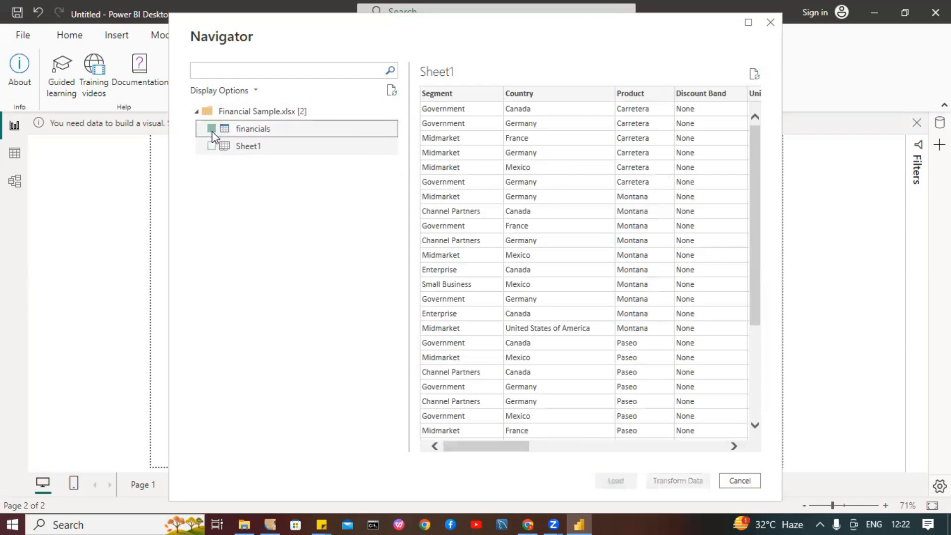
pyautogui.click(212, 129)
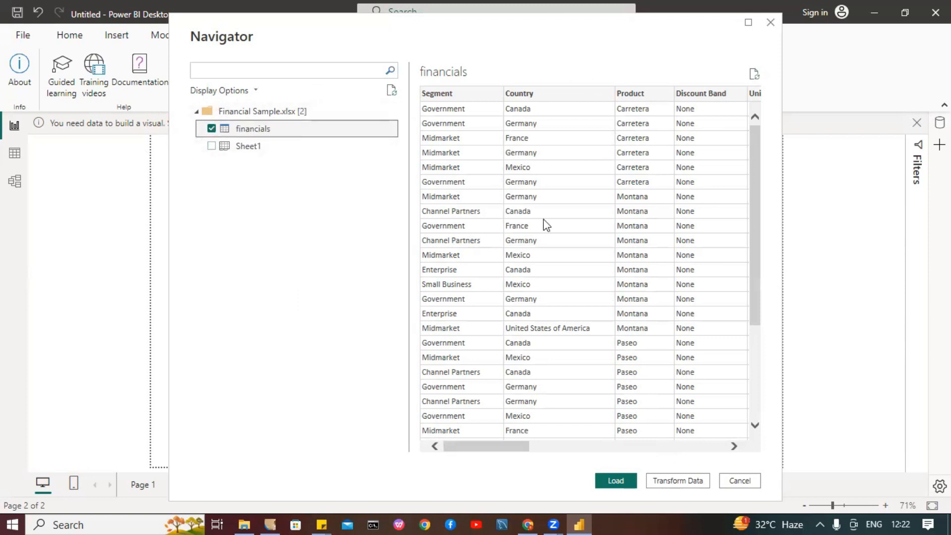
# Step: Refresh the source listing and load the financials table into the report
pyautogui.click(393, 93)
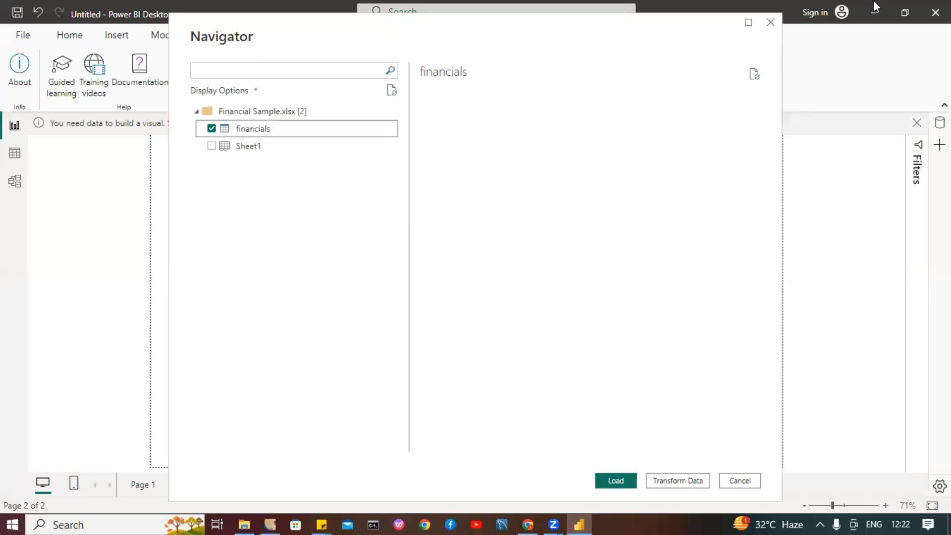
pyautogui.click(209, 129)
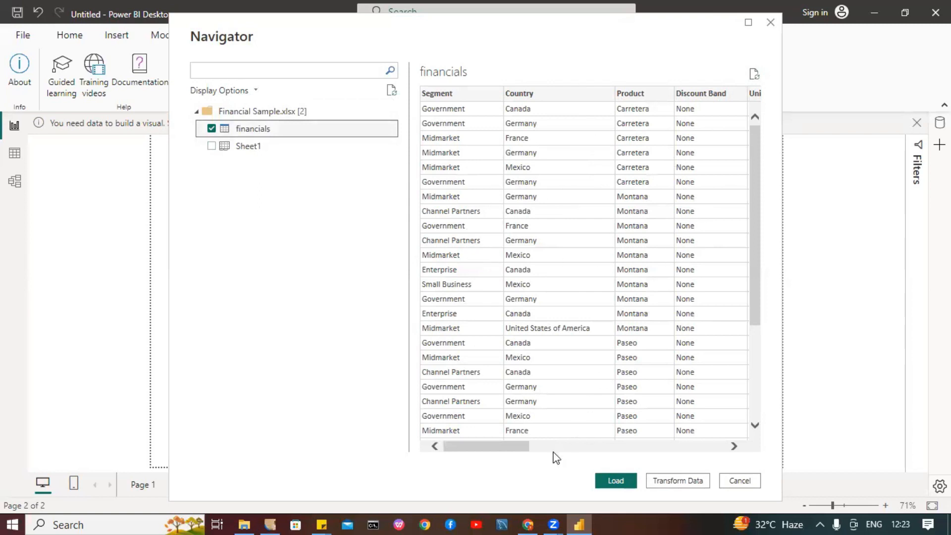
pyautogui.click(616, 480)
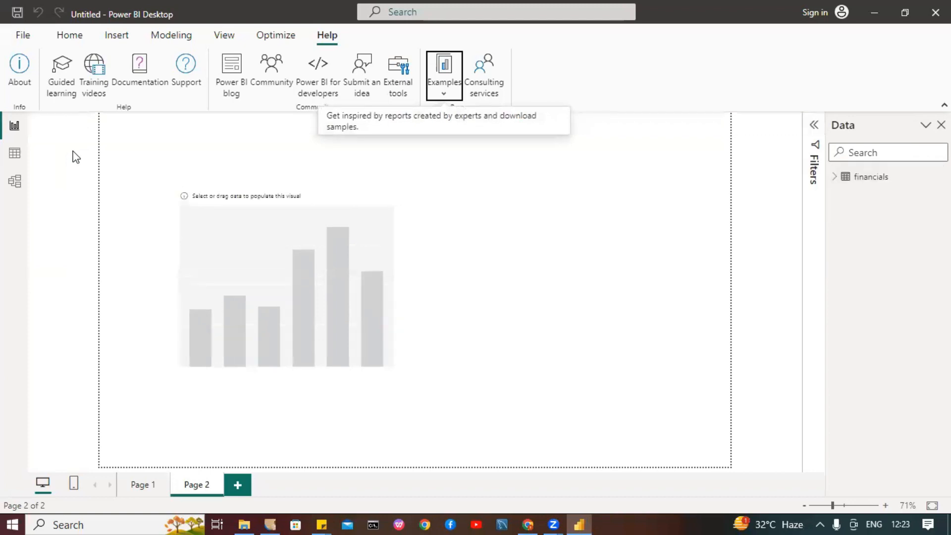
# Step: Select the blank column chart on Page 2, and expand the financials field list and the Filters pane
pyautogui.click(72, 40)
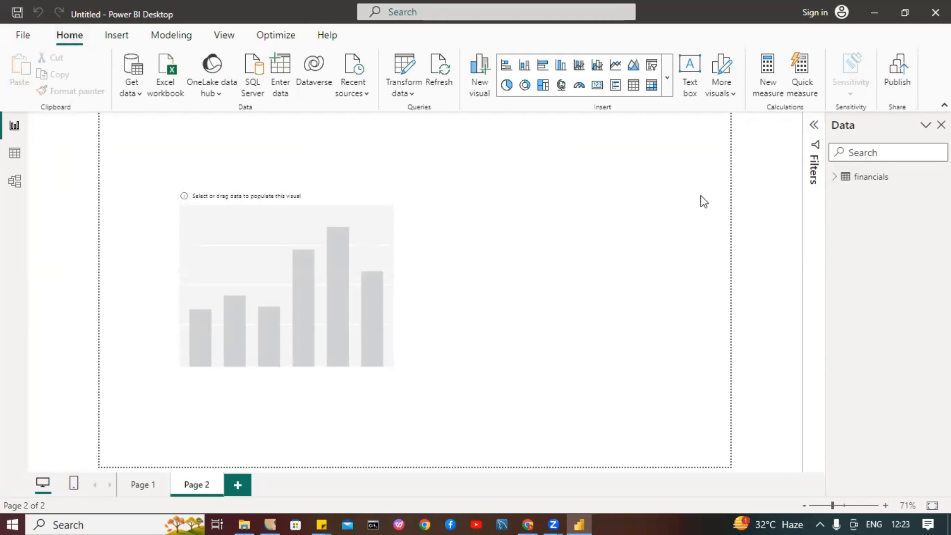
pyautogui.click(181, 263)
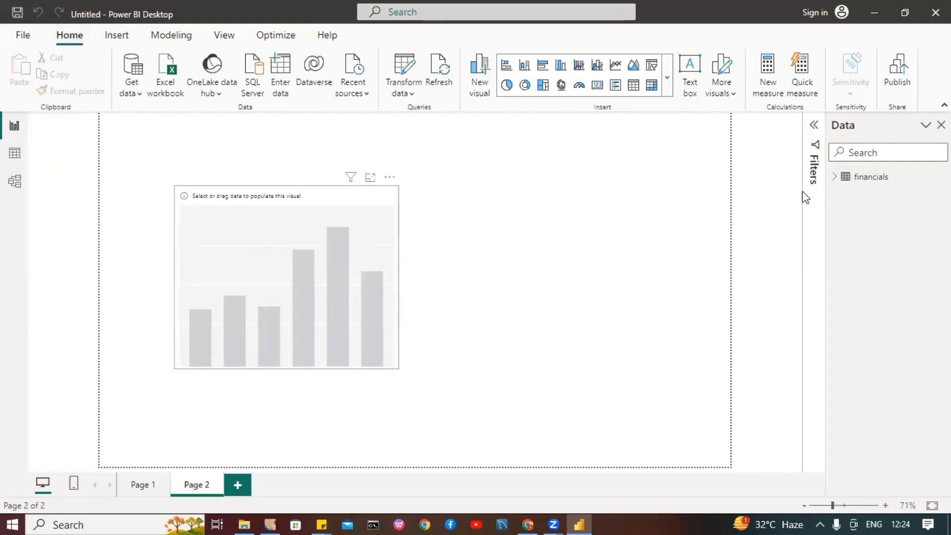
pyautogui.click(839, 177)
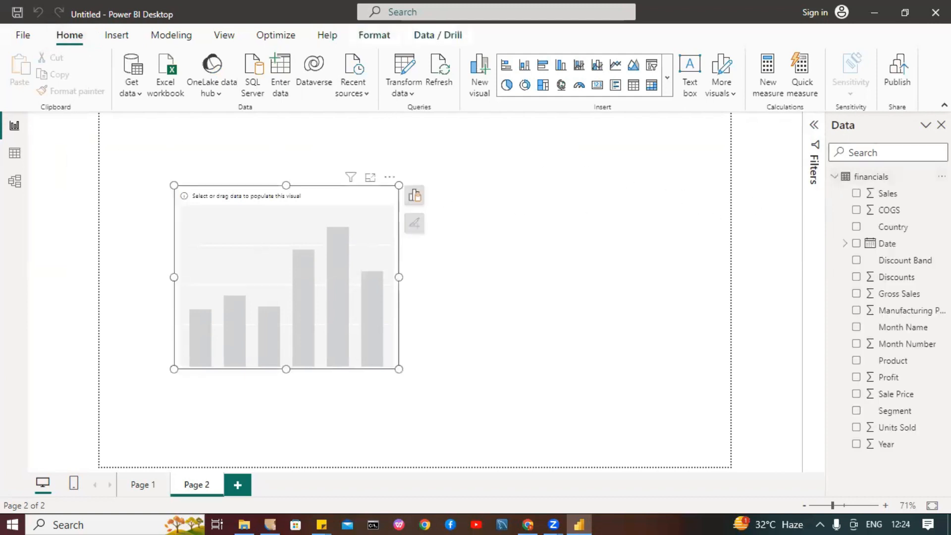
pyautogui.click(817, 125)
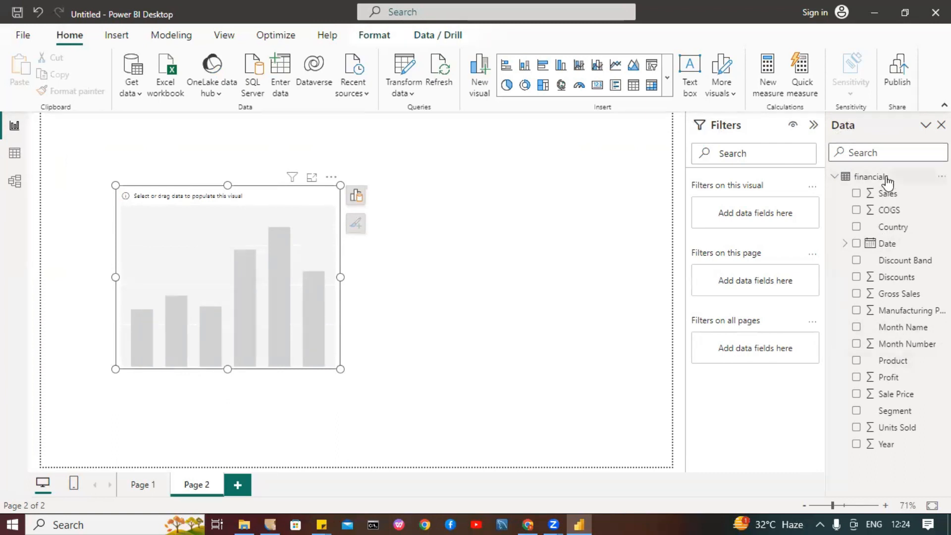
# Step: Show the financials table tools, move the blank column chart to the page's upper-left area and enlarge it
pyautogui.click(871, 177)
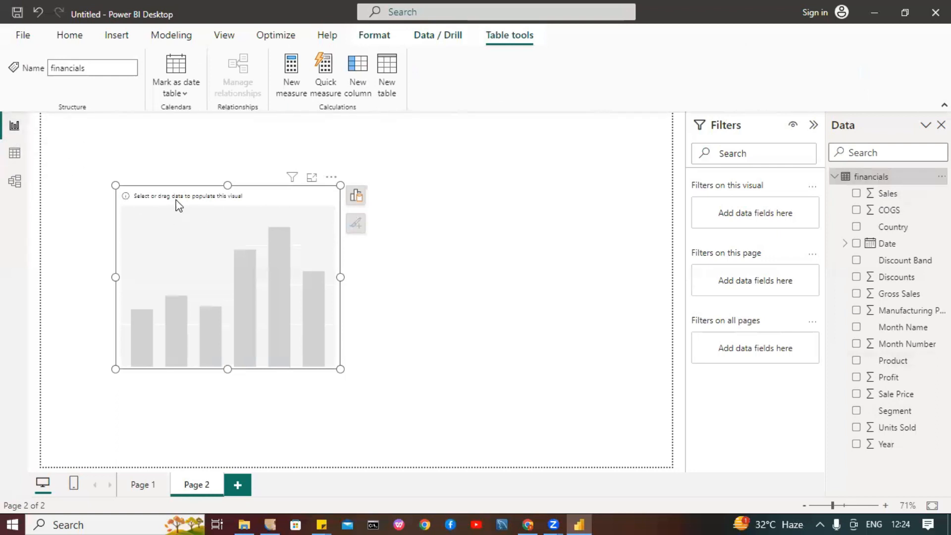
pyautogui.moveTo(178, 208); pyautogui.dragTo(127, 157)
pyautogui.moveTo(291, 317); pyautogui.dragTo(332, 342)
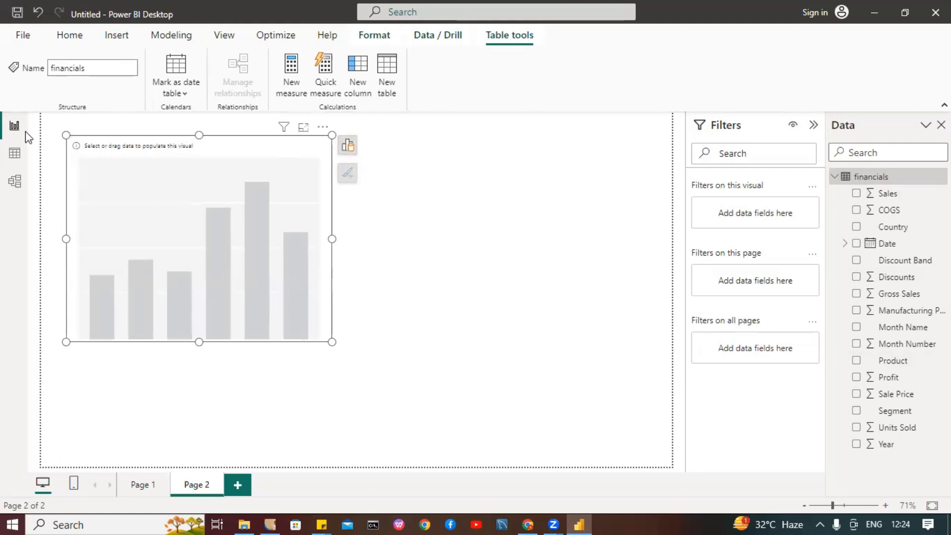
# Step: Examine the financials data in Table view with its field list expanded
pyautogui.click(14, 153)
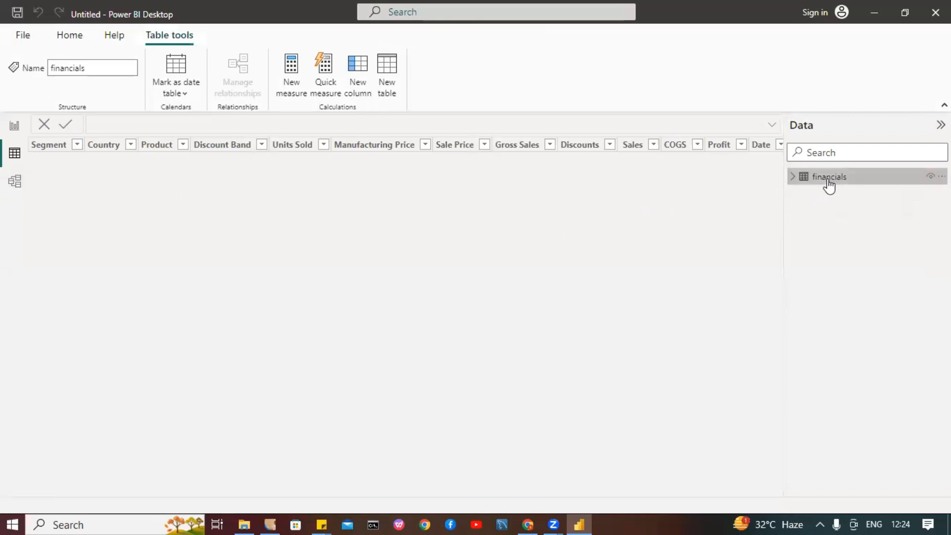
pyautogui.click(794, 179)
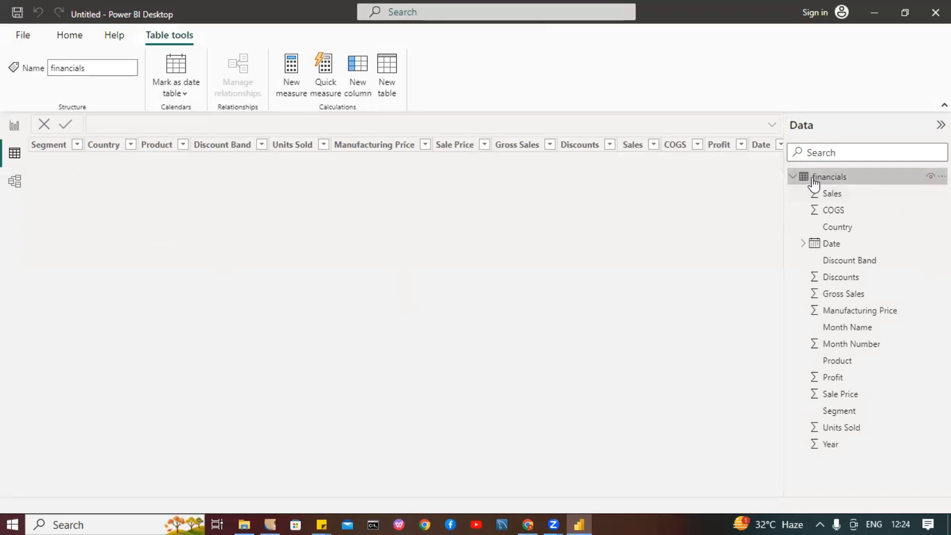
pyautogui.click(793, 178)
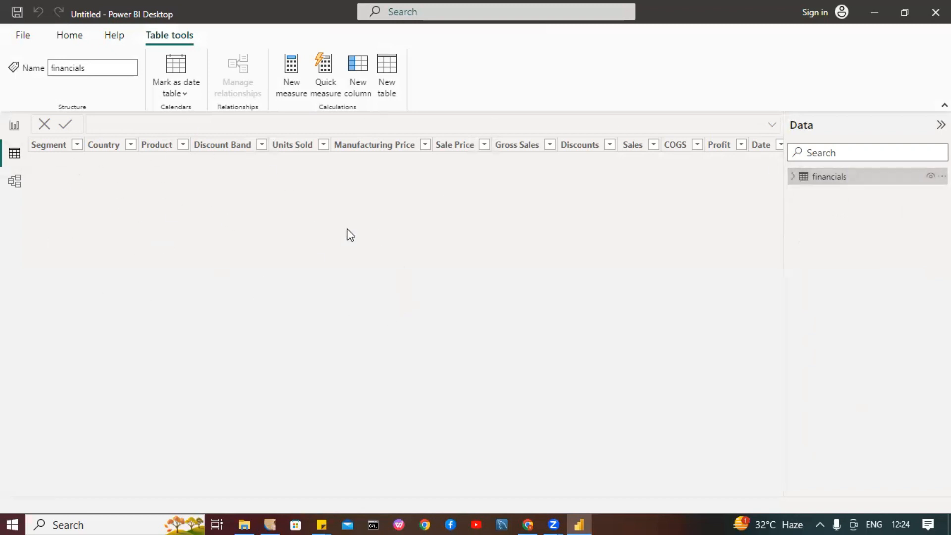
pyautogui.click(793, 178)
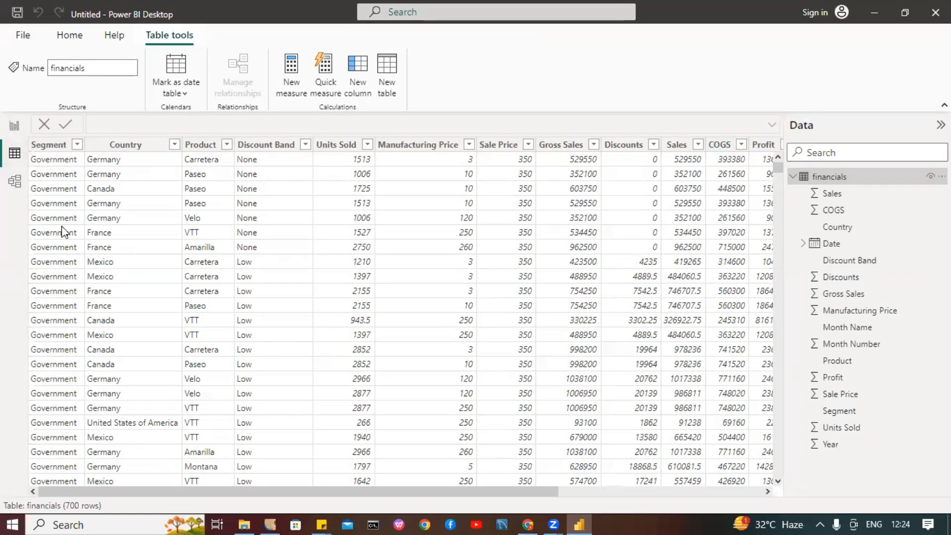
# Step: In Model view, move the financials table card to the right and lengthen it to fit all fields, and return to Report view
pyautogui.click(14, 188)
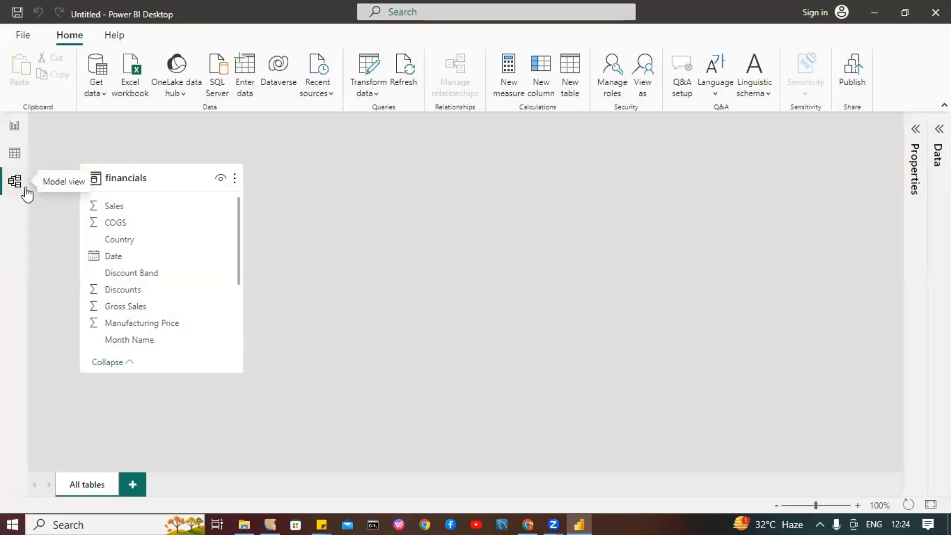
pyautogui.moveTo(180, 373); pyautogui.dragTo(174, 462)
pyautogui.moveTo(159, 184); pyautogui.dragTo(313, 180)
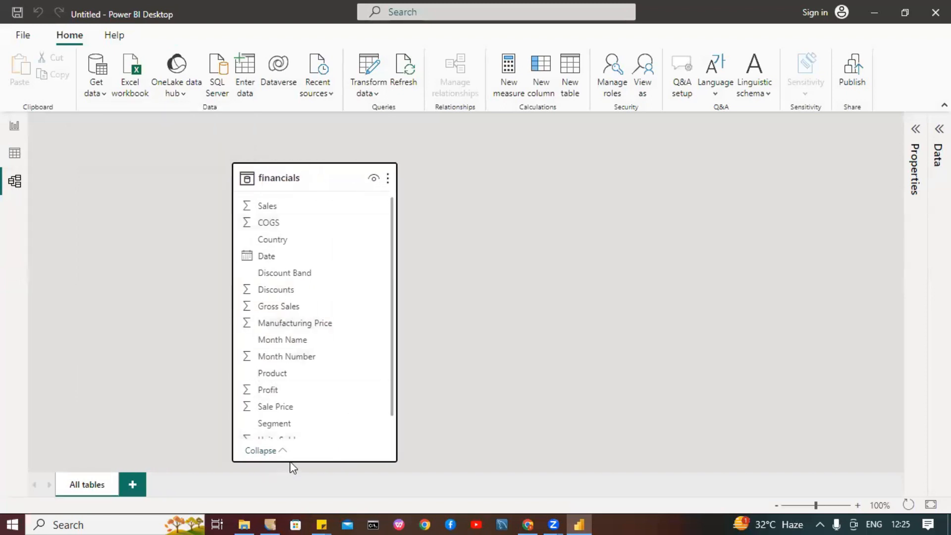
pyautogui.moveTo(299, 460); pyautogui.dragTo(297, 486)
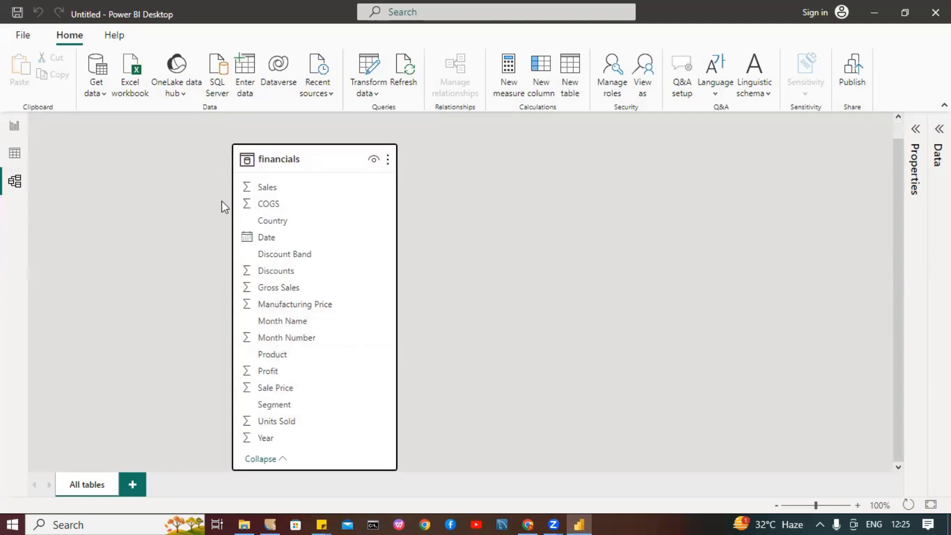
pyautogui.click(14, 126)
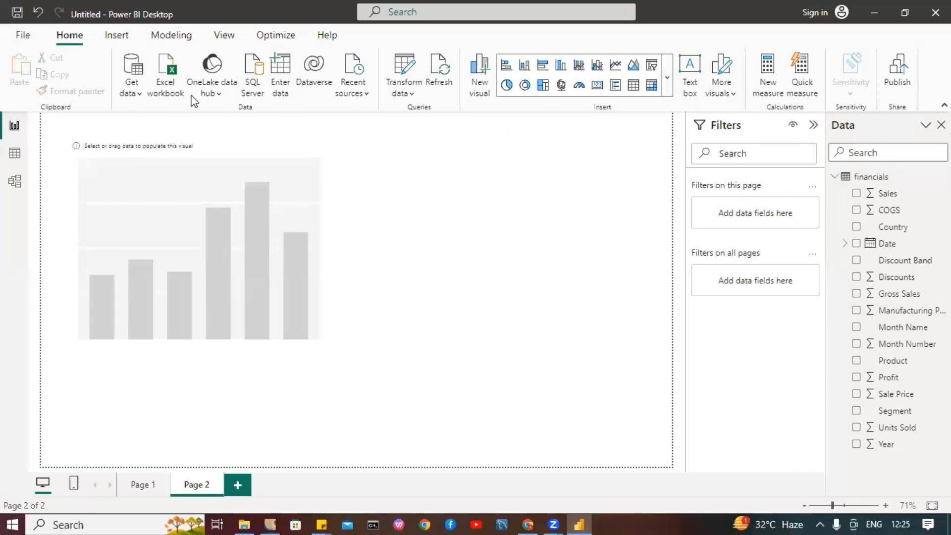
# Step: Collapse the financials field list, turn on the Format pane, and review the pane switcher customization before closing it
pyautogui.click(842, 178)
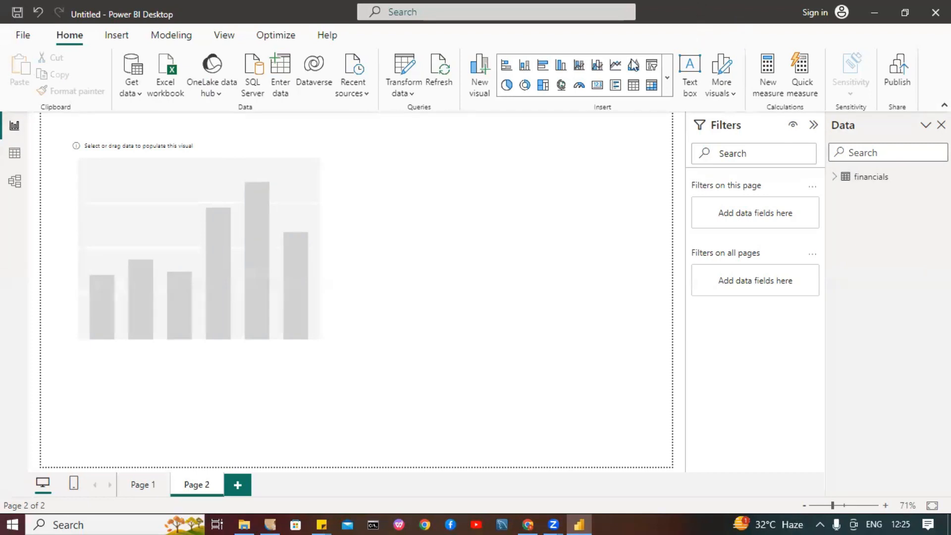
pyautogui.click(223, 35)
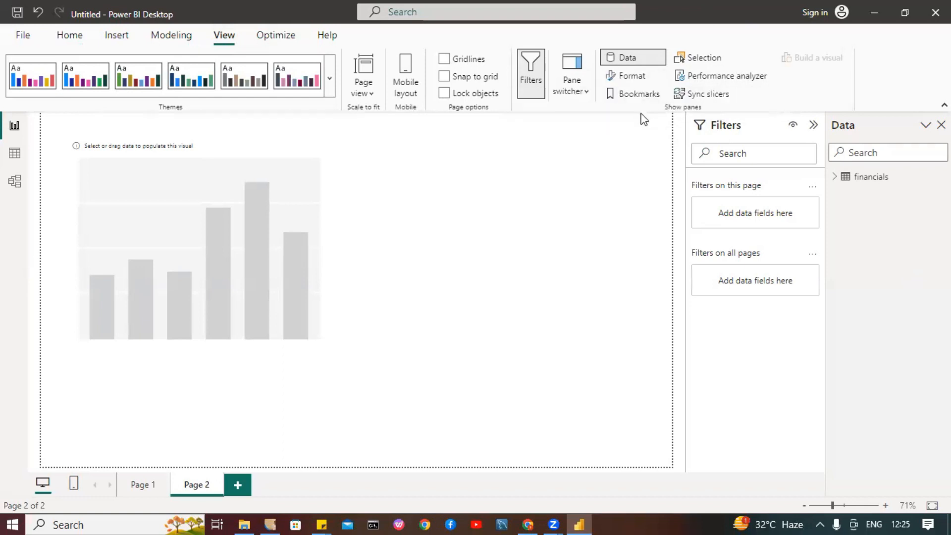
pyautogui.click(634, 79)
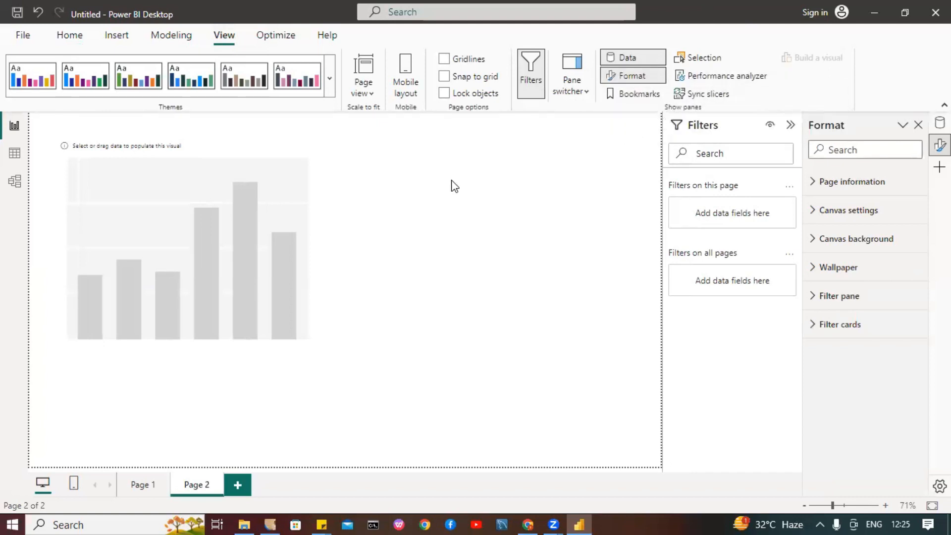
pyautogui.click(940, 167)
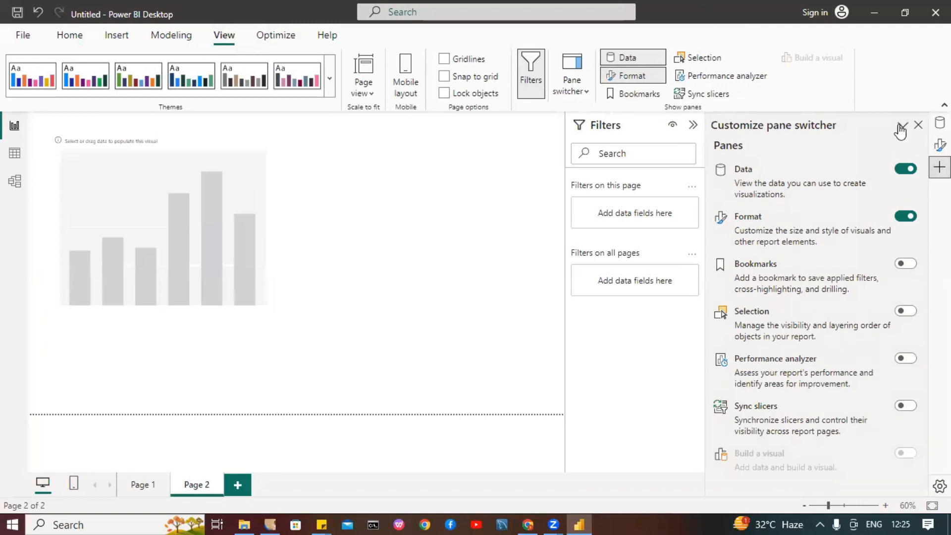
pyautogui.click(918, 125)
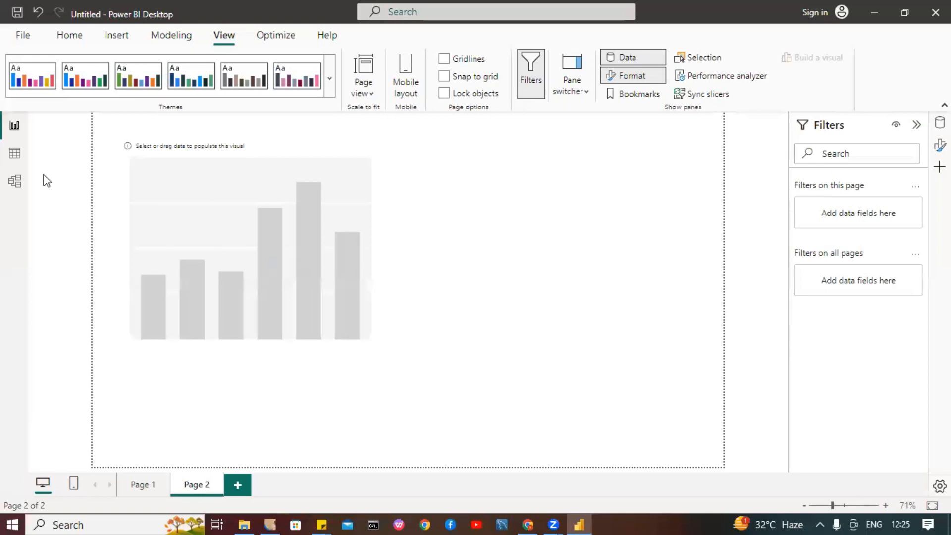
# Step: In Table view, examine the Segment column's properties and available data types, along with the financials table tools
pyautogui.click(11, 157)
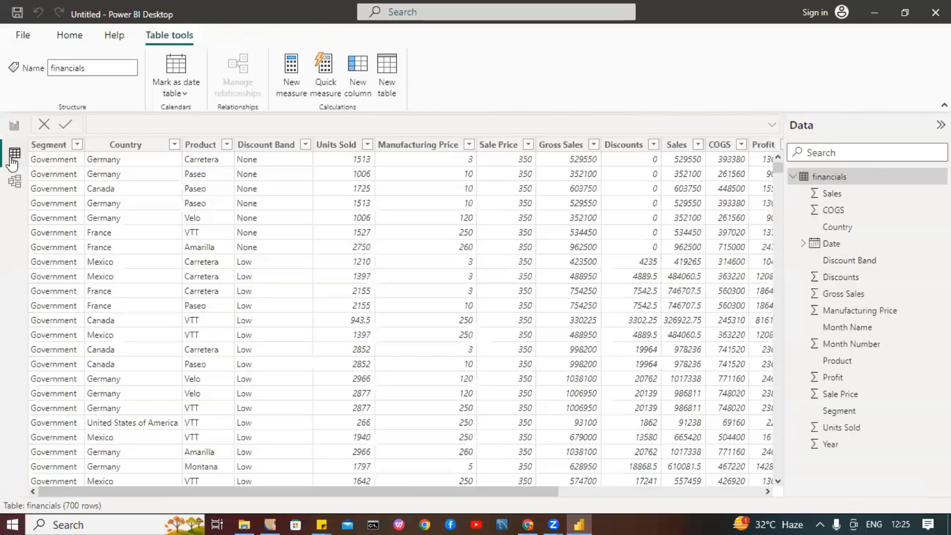
pyautogui.click(38, 148)
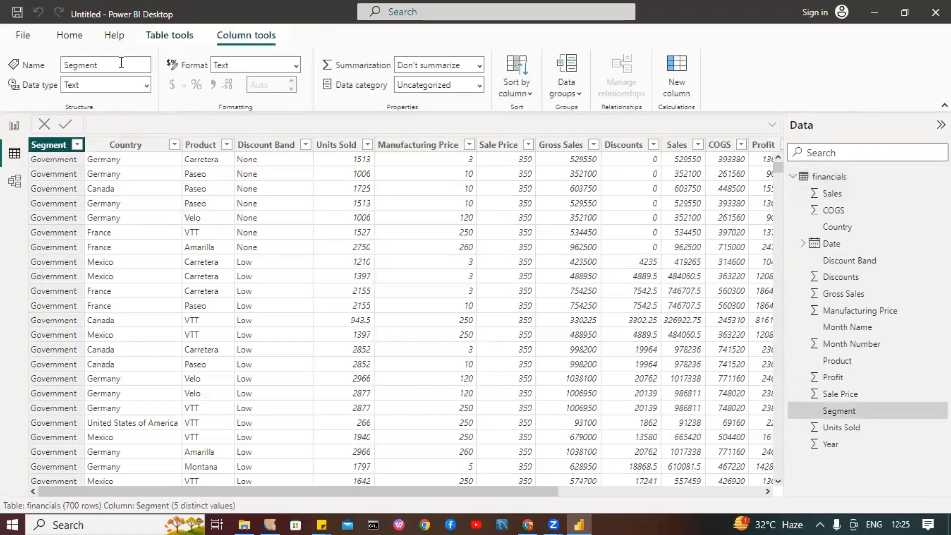
pyautogui.click(183, 37)
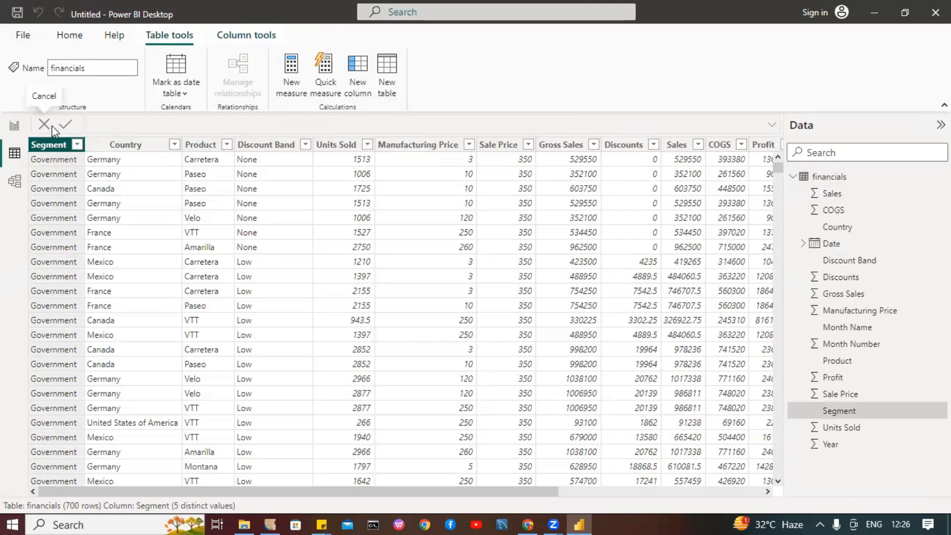
pyautogui.click(795, 180)
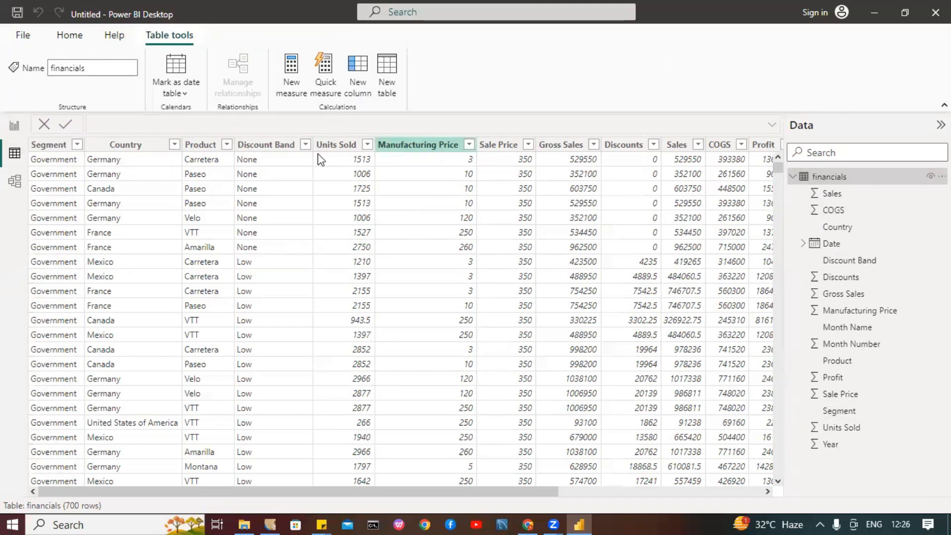
pyautogui.click(48, 144)
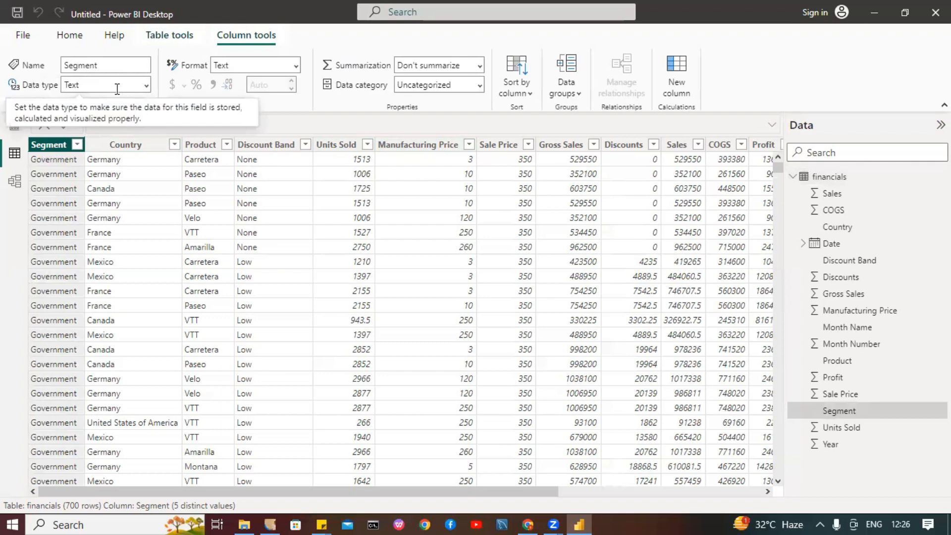
pyautogui.click(147, 88)
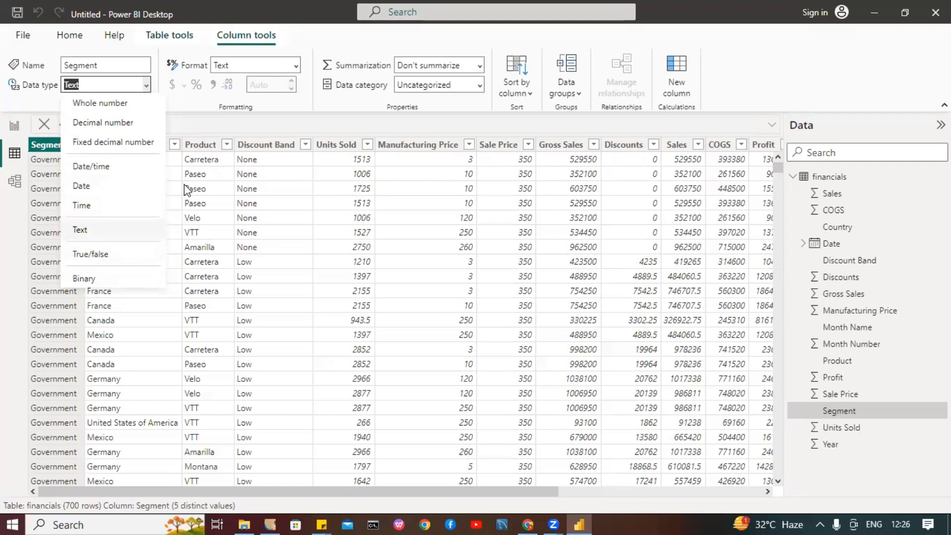
pyautogui.click(209, 129)
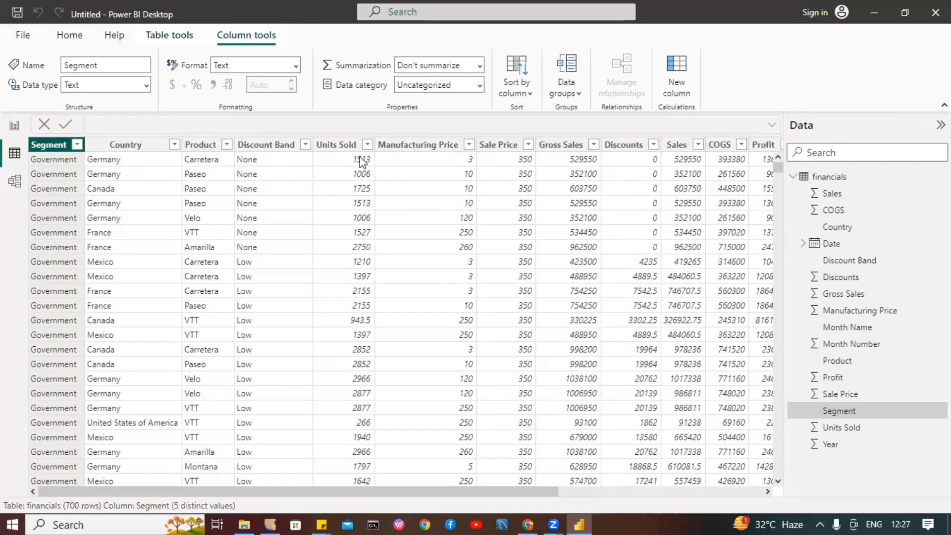
# Step: Examine the column properties of Units Sold, Date, Month Name and Month Number, and select the financials table again
pyautogui.click(331, 144)
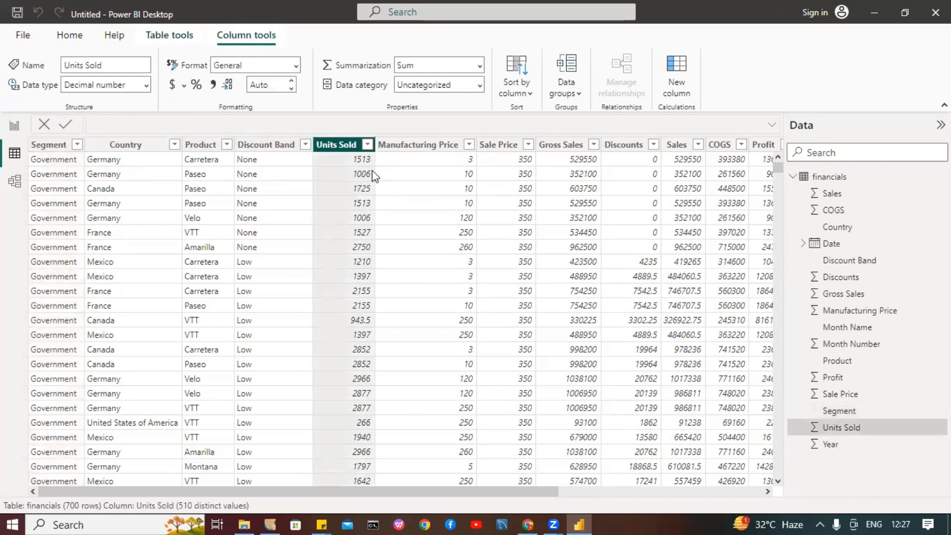
pyautogui.moveTo(533, 495); pyautogui.dragTo(702, 481)
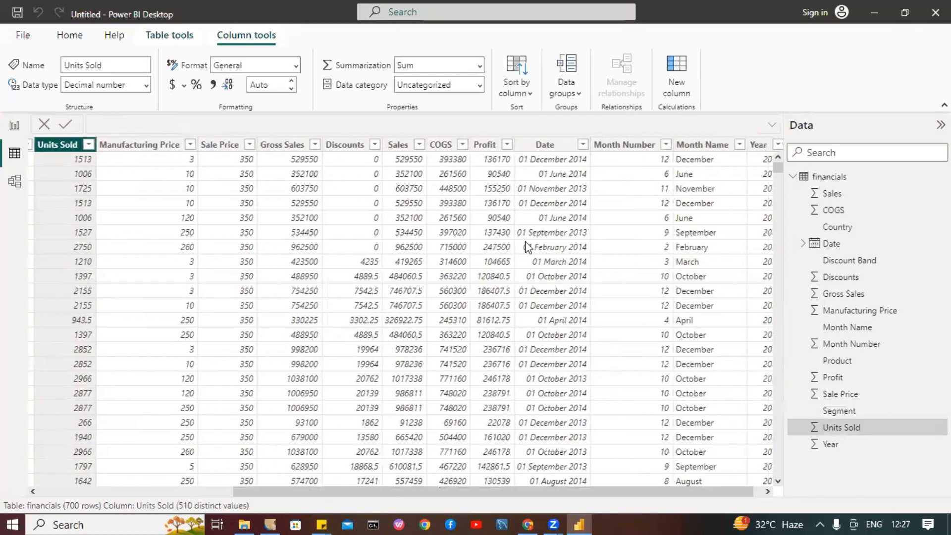
pyautogui.click(545, 145)
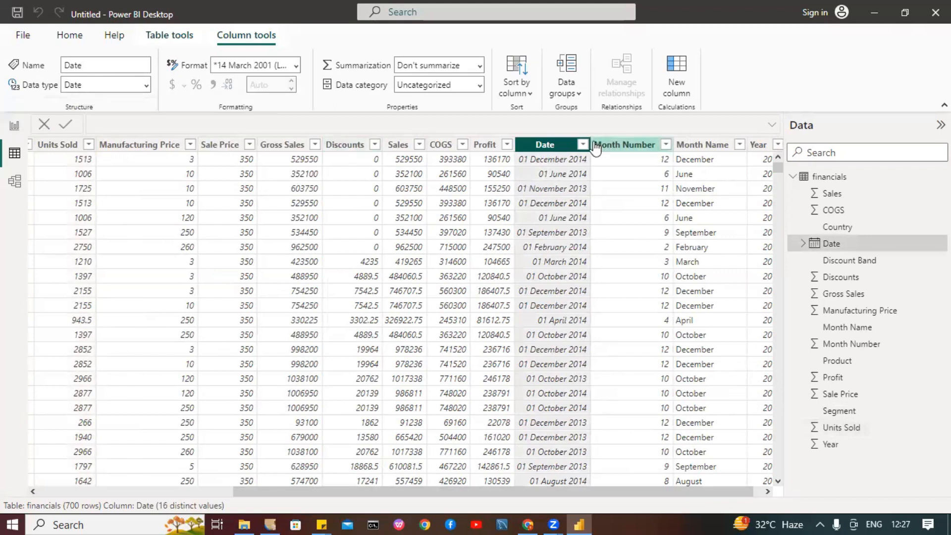
pyautogui.hscroll(1, 548, 492)
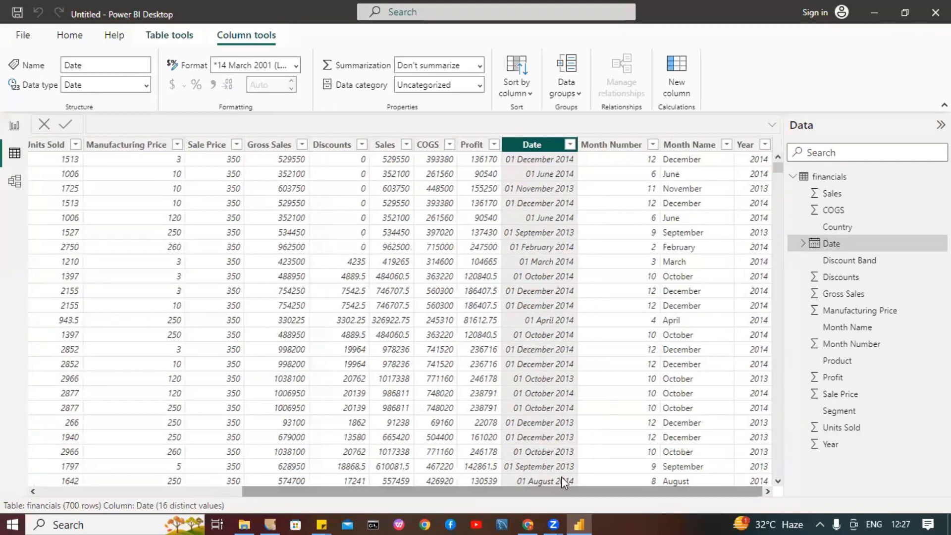
pyautogui.click(692, 144)
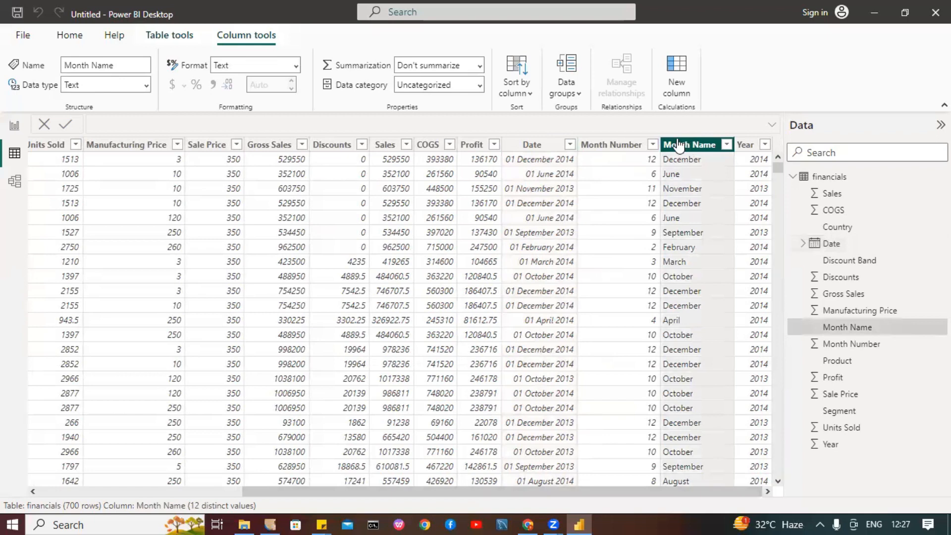
pyautogui.click(603, 146)
pyautogui.click(524, 146)
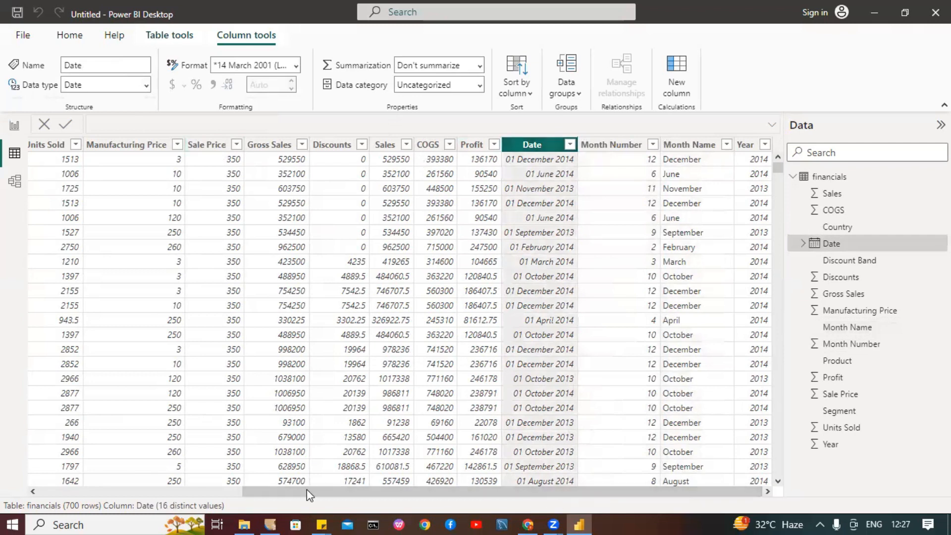
pyautogui.click(180, 489)
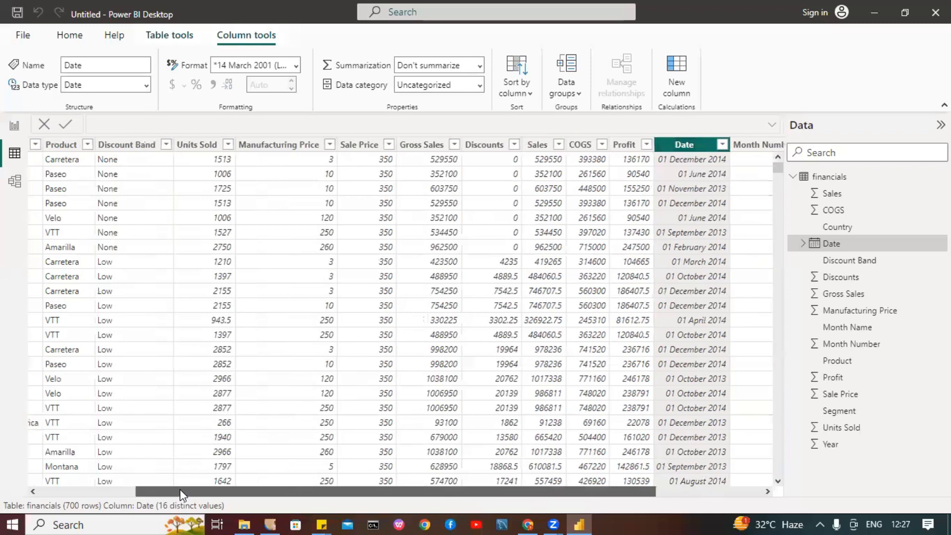
pyautogui.moveTo(180, 489); pyautogui.dragTo(101, 491)
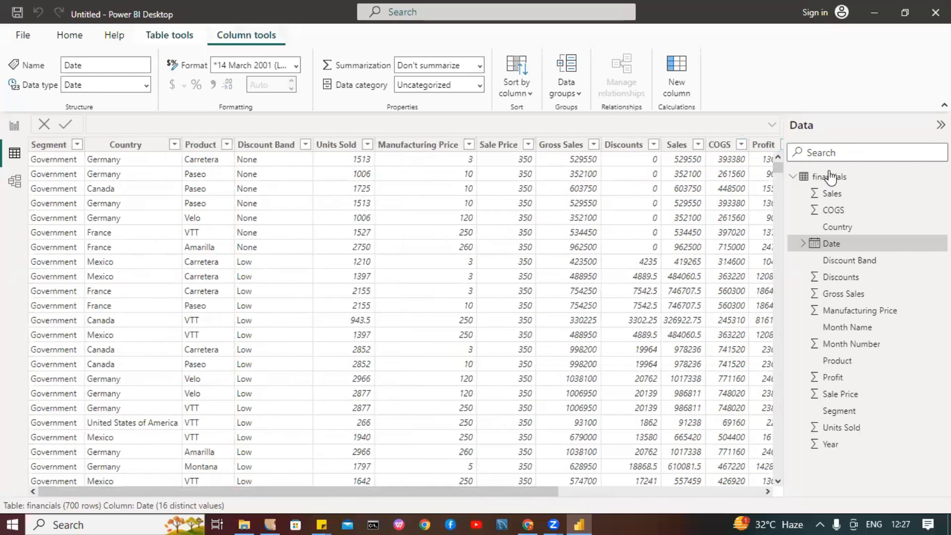
pyautogui.click(805, 179)
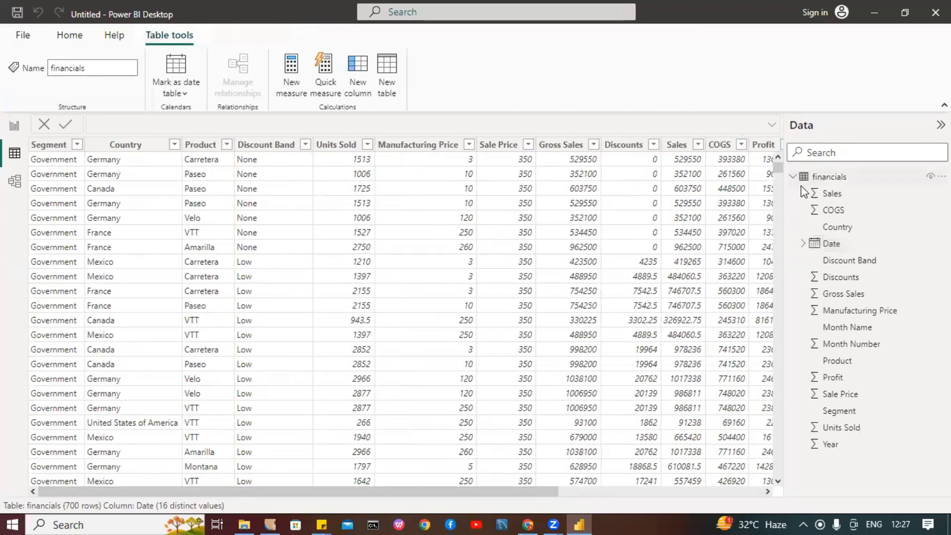
pyautogui.moveTo(268, 492); pyautogui.dragTo(372, 492)
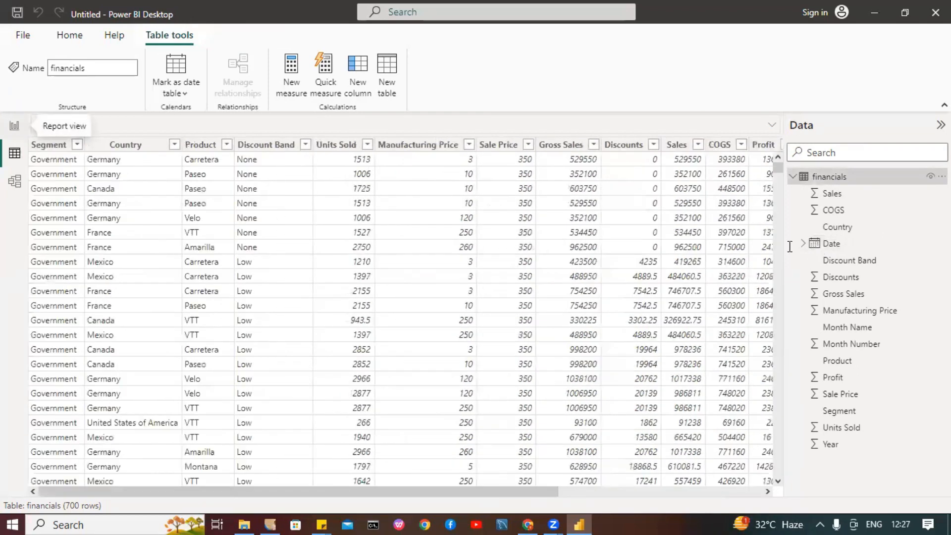
# Step: In Report view, open Build a visual for the blank column chart with all visual types shown, and add the Year field
pyautogui.click(14, 126)
pyautogui.click(350, 162)
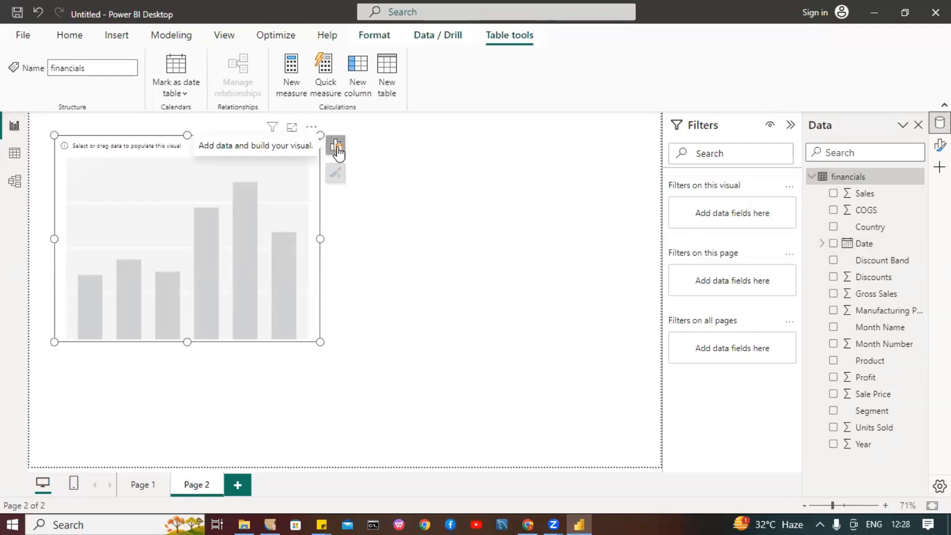
pyautogui.click(337, 148)
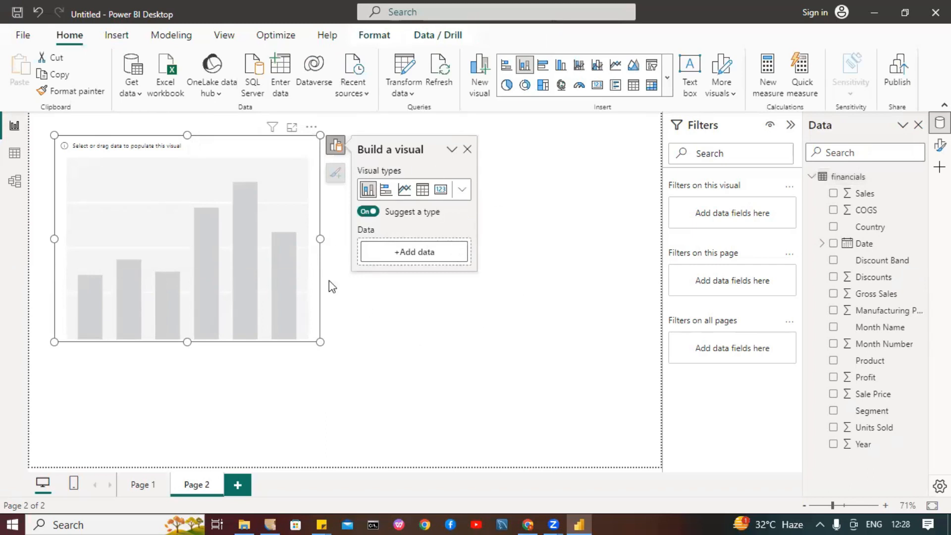
pyautogui.click(462, 192)
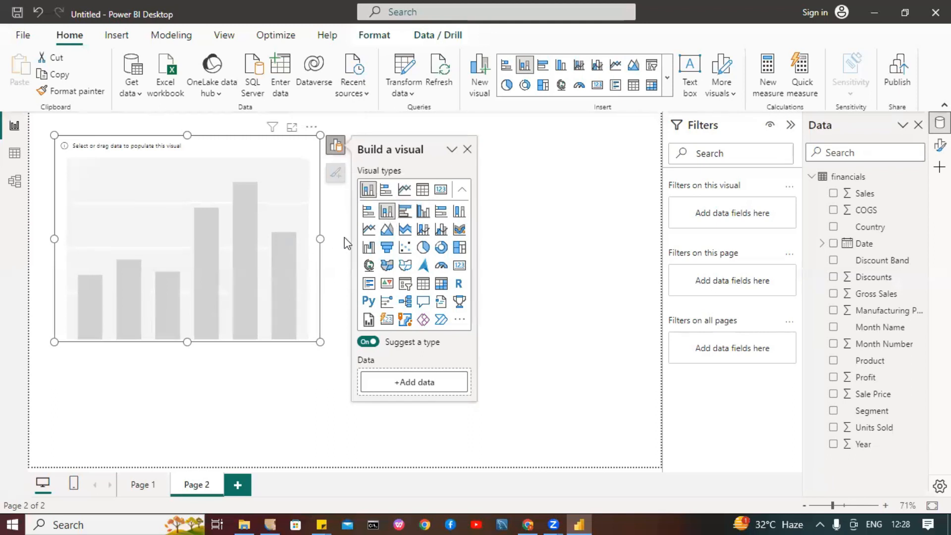
pyautogui.click(407, 394)
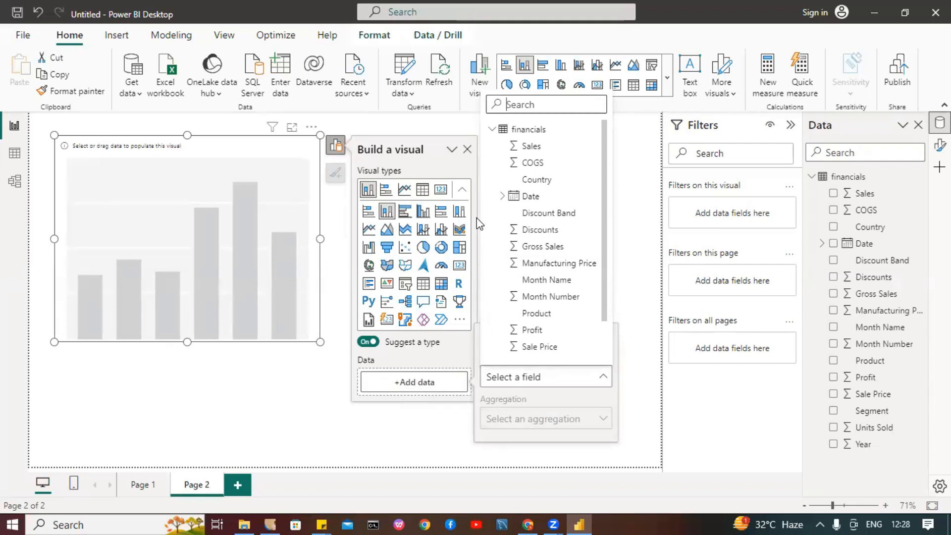
pyautogui.scroll(-2, 531, 249)
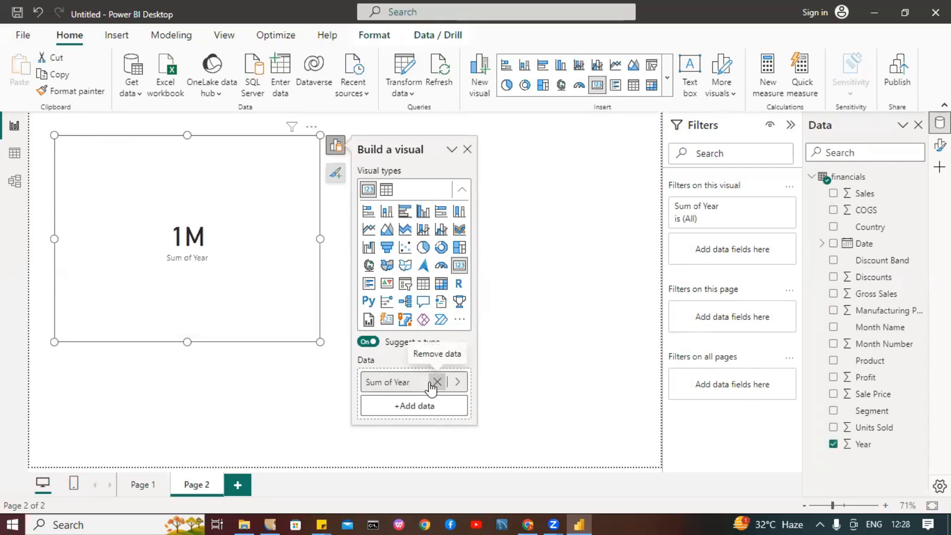
# Step: Set the Year field to Don't summarize and change the visual to a stacked column chart
pyautogui.rightClick(397, 385)
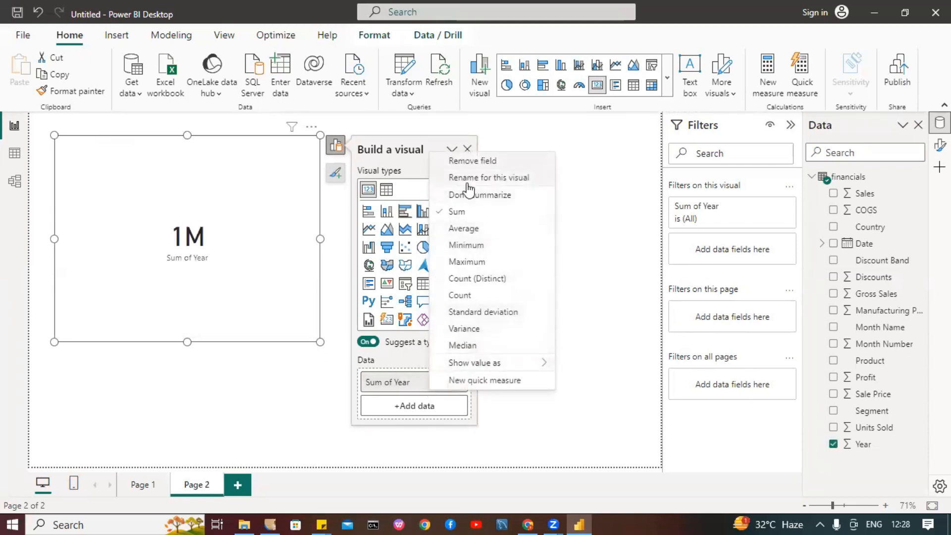
pyautogui.click(480, 195)
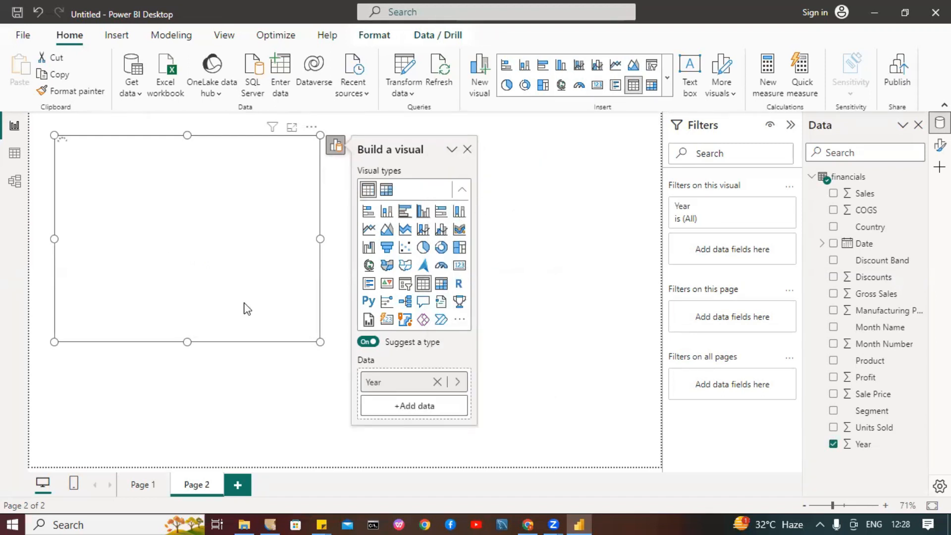
pyautogui.click(386, 212)
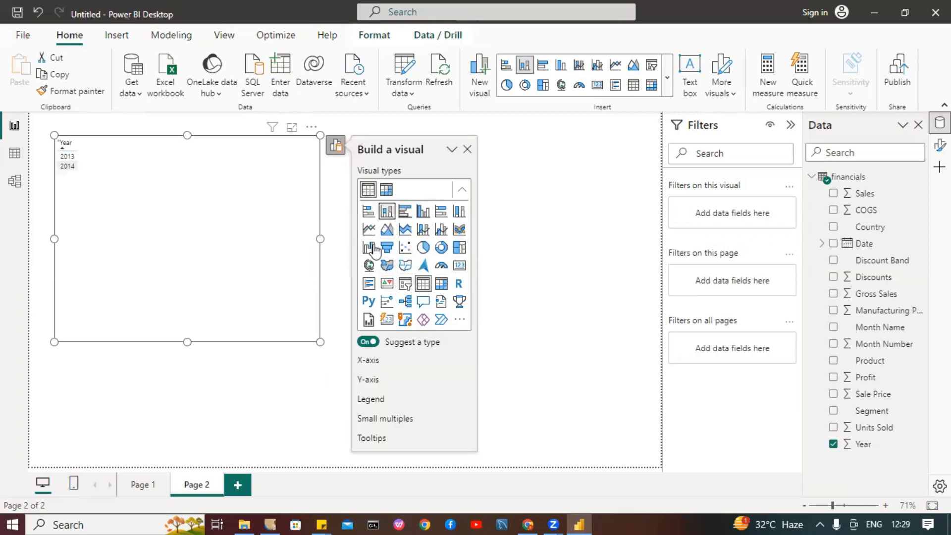
pyautogui.scroll(-5, 407, 285)
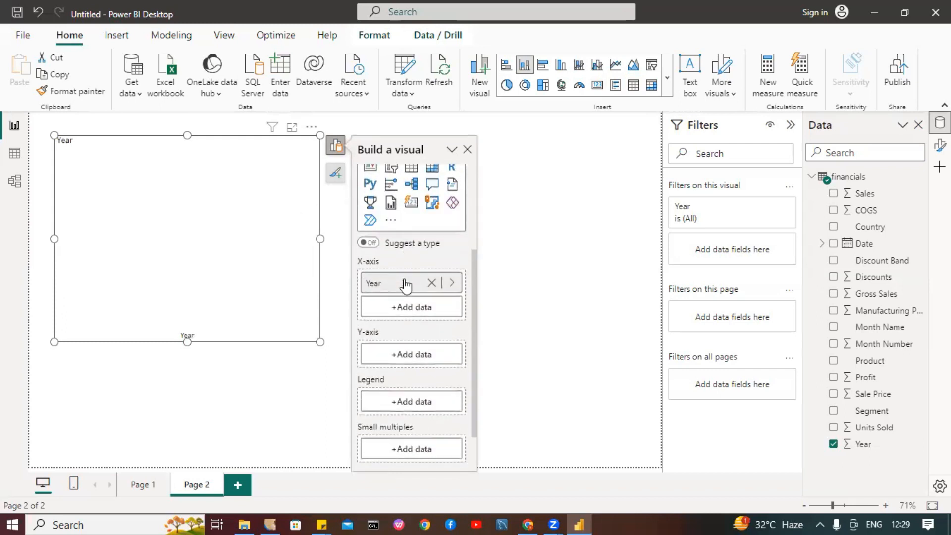
pyautogui.scroll(5, 402, 278)
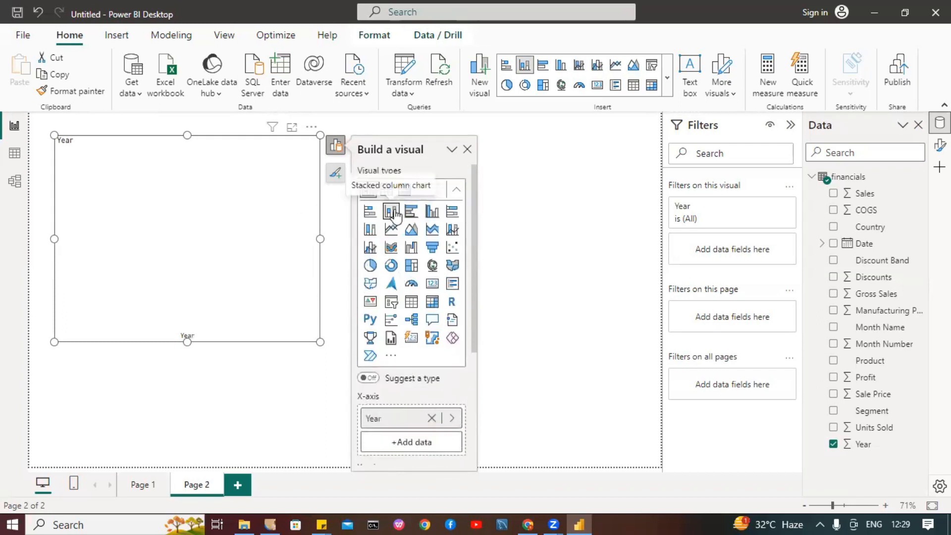
# Step: Add the Month Name field to the Y-axis of the stacked column chart
pyautogui.scroll(-3, 394, 268)
pyautogui.scroll(-1, 392, 262)
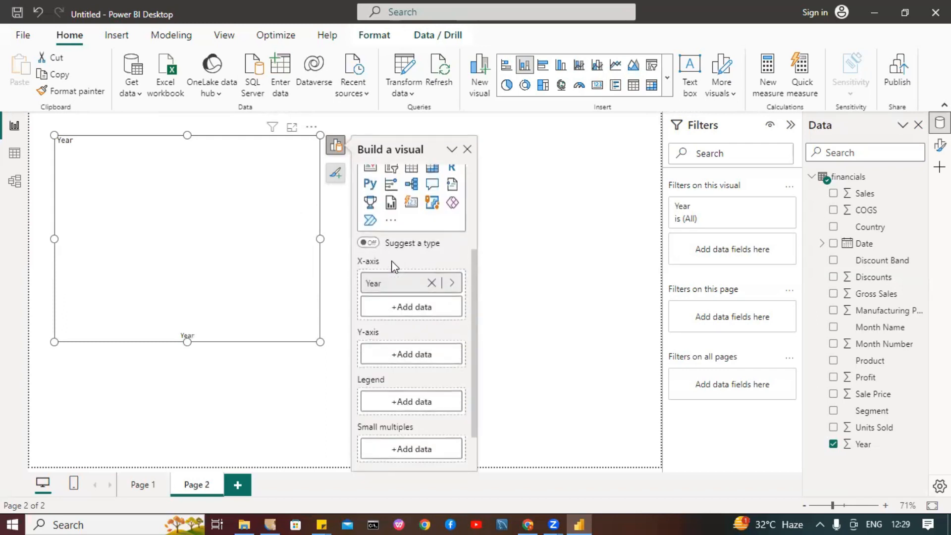
pyautogui.click(393, 354)
pyautogui.scroll(-1, 539, 221)
pyautogui.scroll(-1, 539, 222)
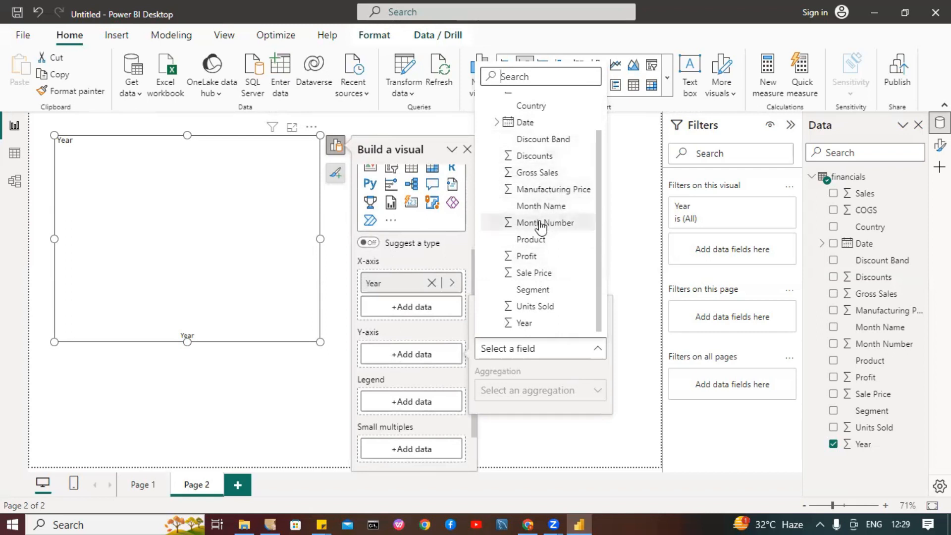
pyautogui.click(444, 238)
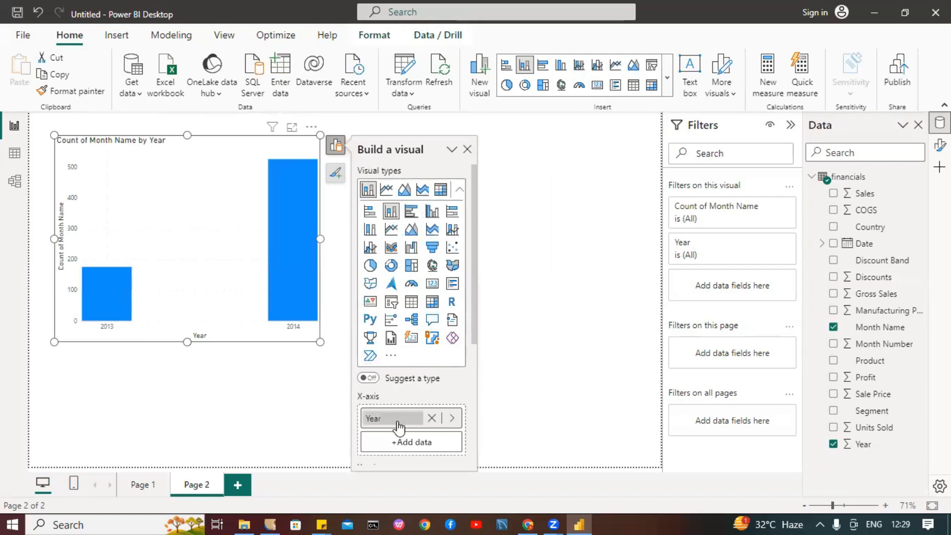
# Step: Replace Month Name with Gross Sales on the Y-axis of the stacked column chart
pyautogui.scroll(-3, 424, 405)
pyautogui.scroll(-2, 416, 401)
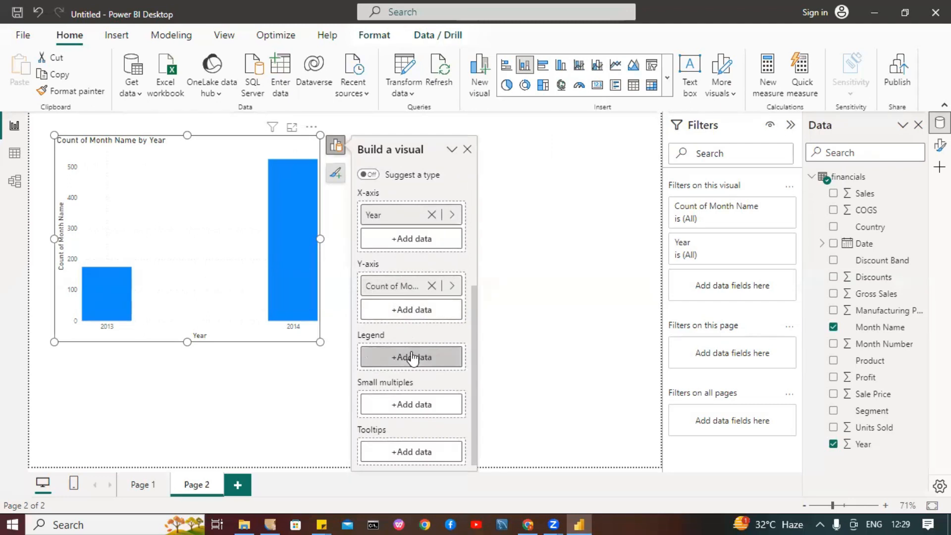
pyautogui.click(432, 286)
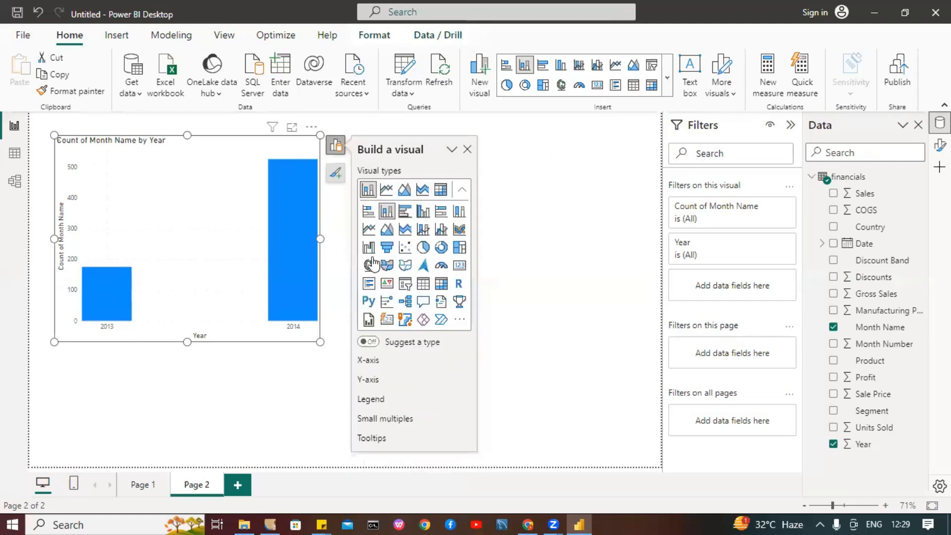
pyautogui.scroll(-3, 405, 348)
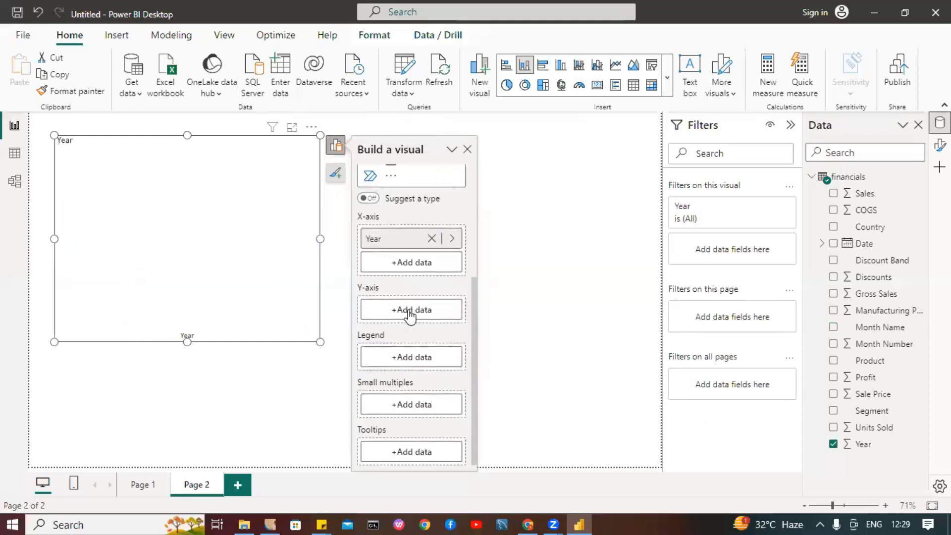
pyautogui.click(411, 310)
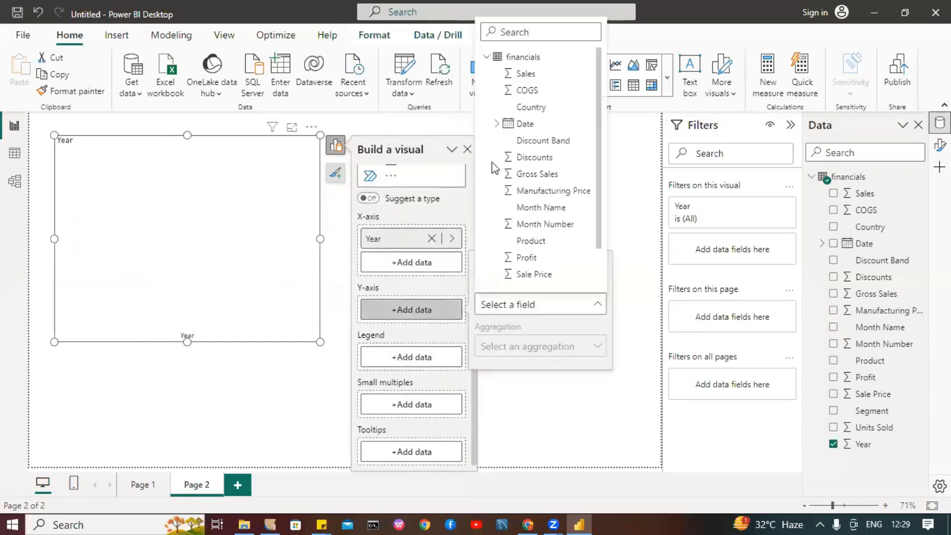
pyautogui.click(529, 174)
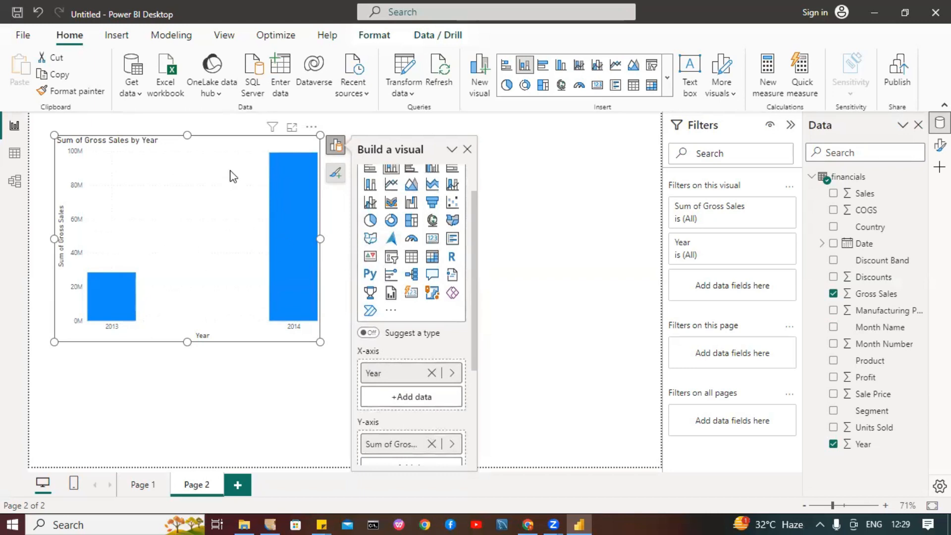
pyautogui.scroll(-3, 409, 319)
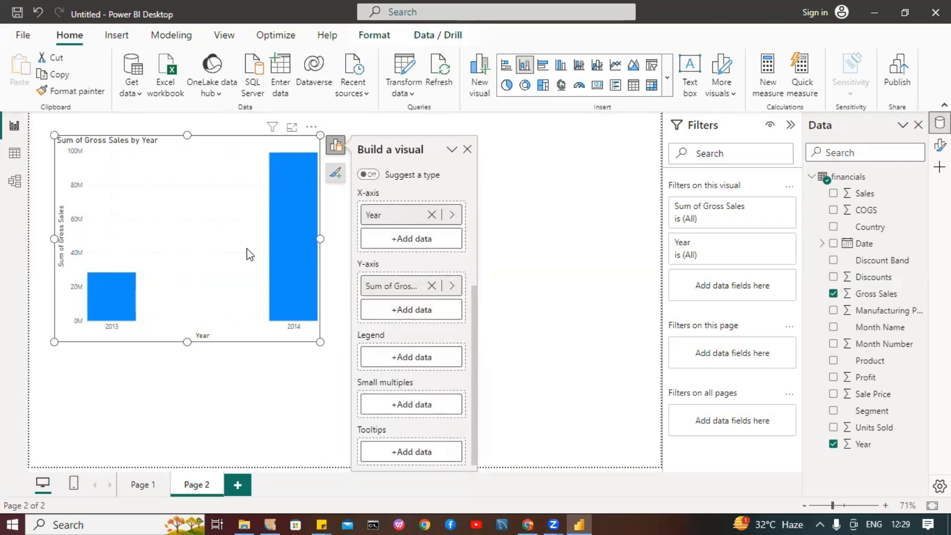
pyautogui.press('Escape')
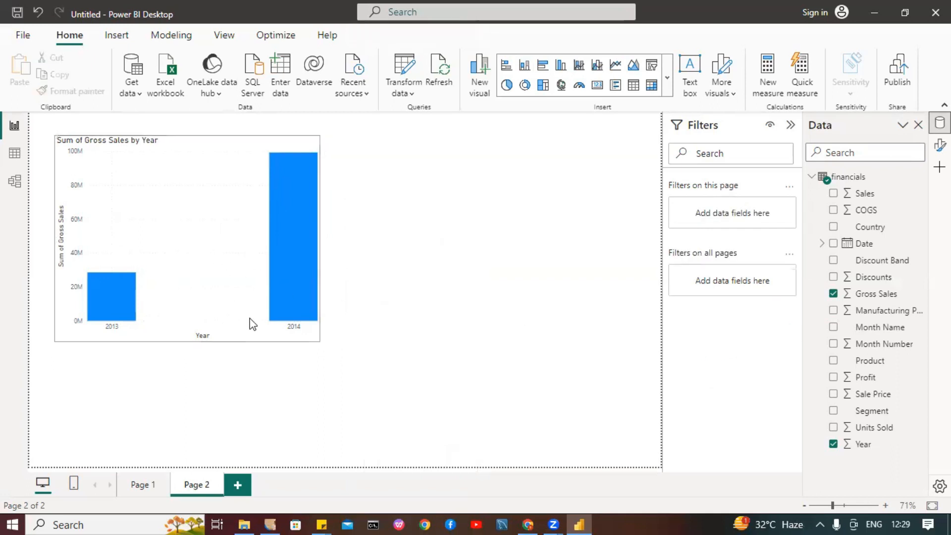
# Step: Delete the column chart and add a new blank table visual, enlarged and placed in the middle of the page
pyautogui.click(203, 222)
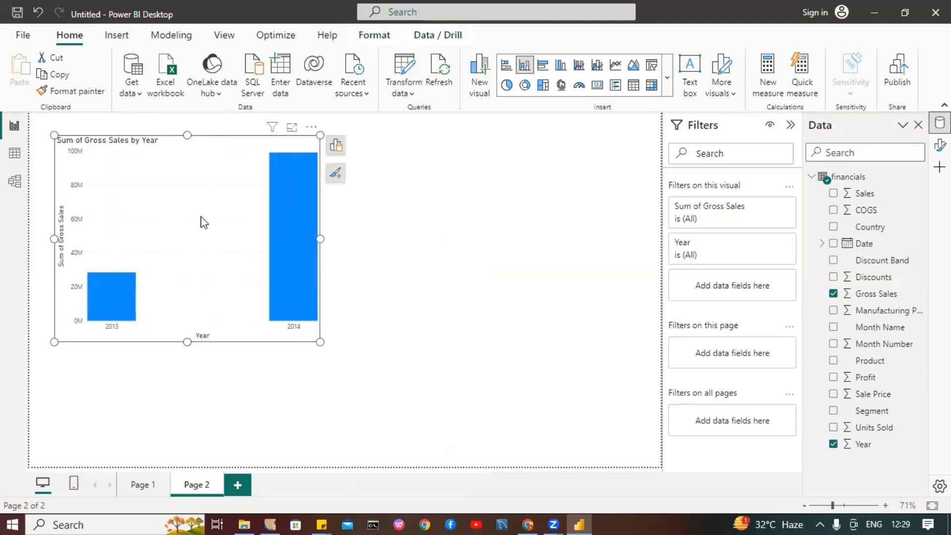
pyautogui.press('Delete')
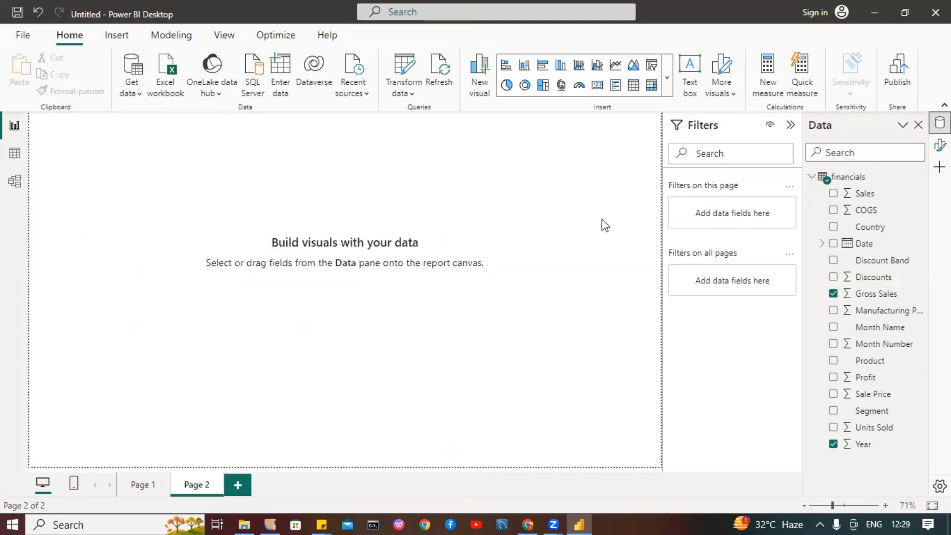
pyautogui.rightClick(206, 172)
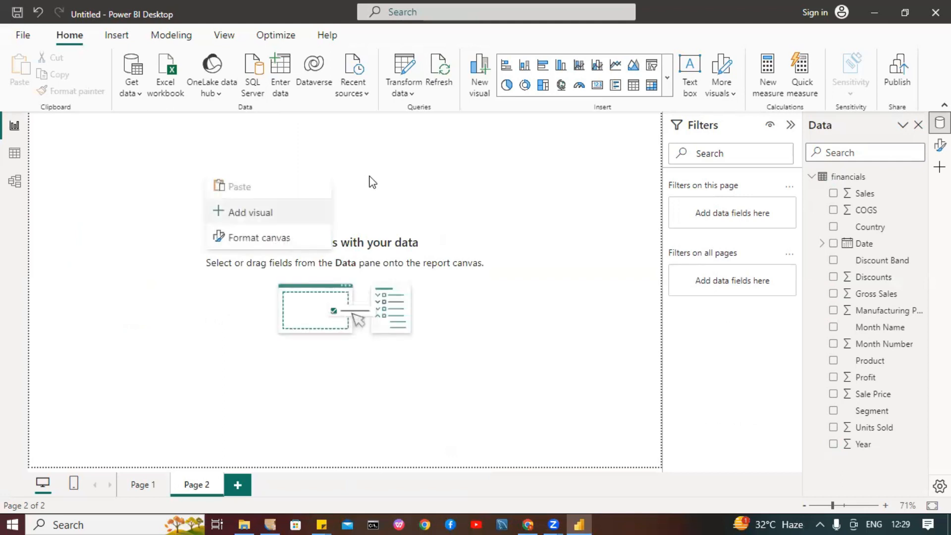
pyautogui.hotkey('ctrl', 'z')
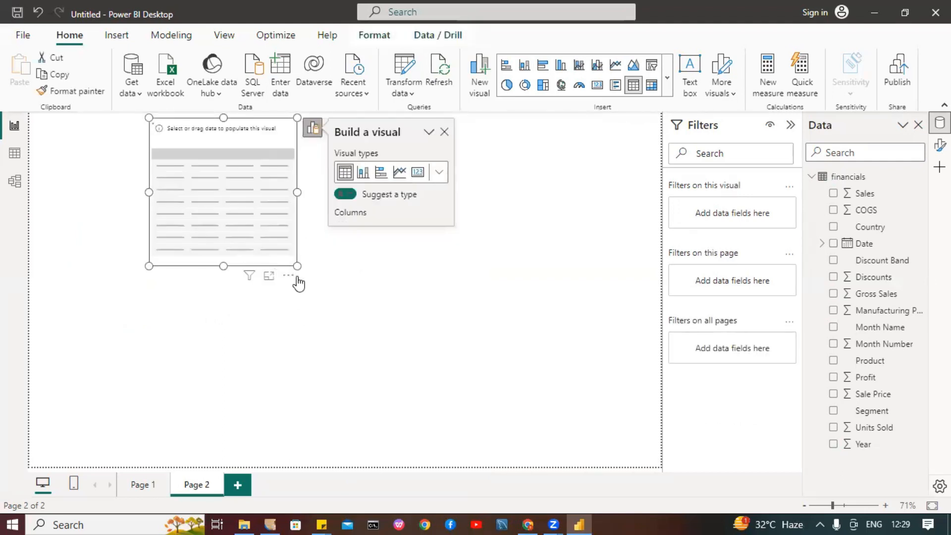
pyautogui.moveTo(297, 267); pyautogui.dragTo(484, 392)
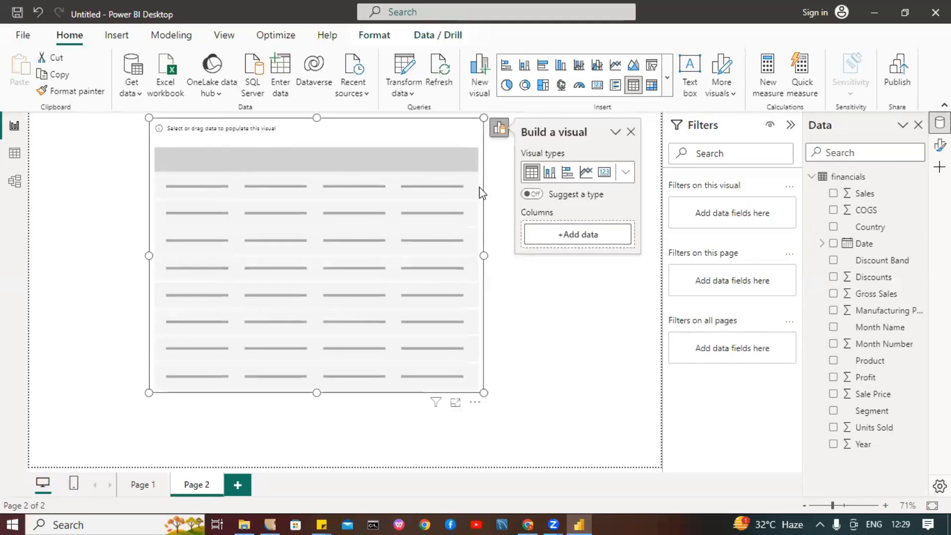
pyautogui.moveTo(338, 180); pyautogui.dragTo(336, 213)
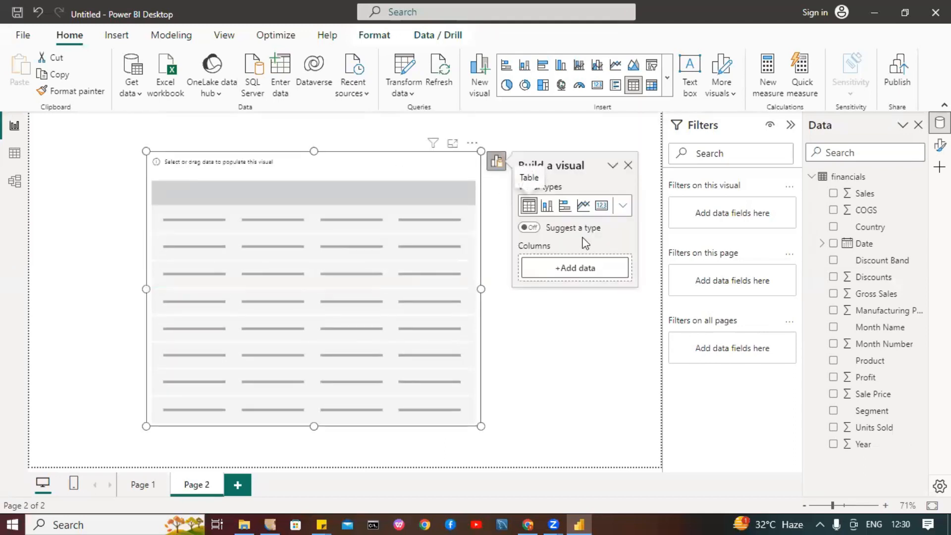
# Step: Add the Country, Profit and Discounts fields as columns of the table and shrink the visual around them
pyautogui.click(575, 270)
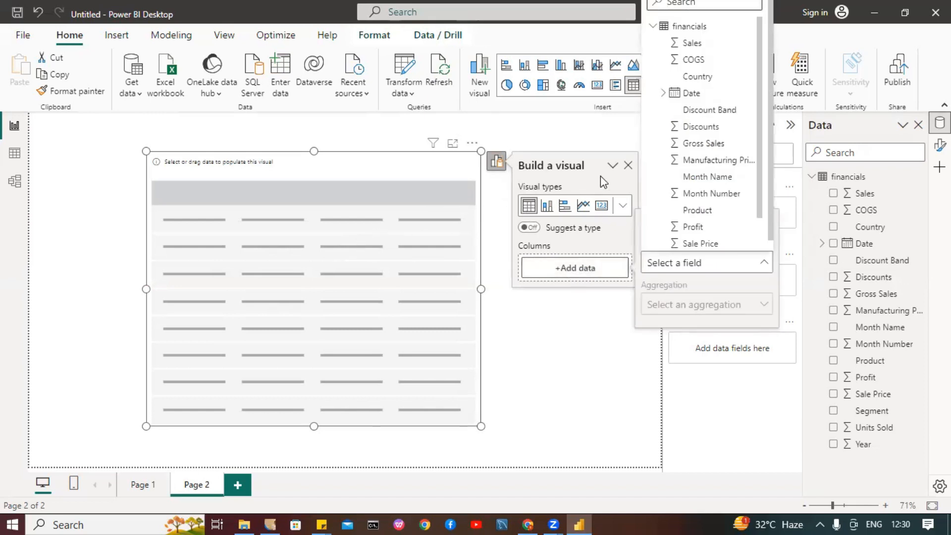
pyautogui.scroll(-1, 679, 143)
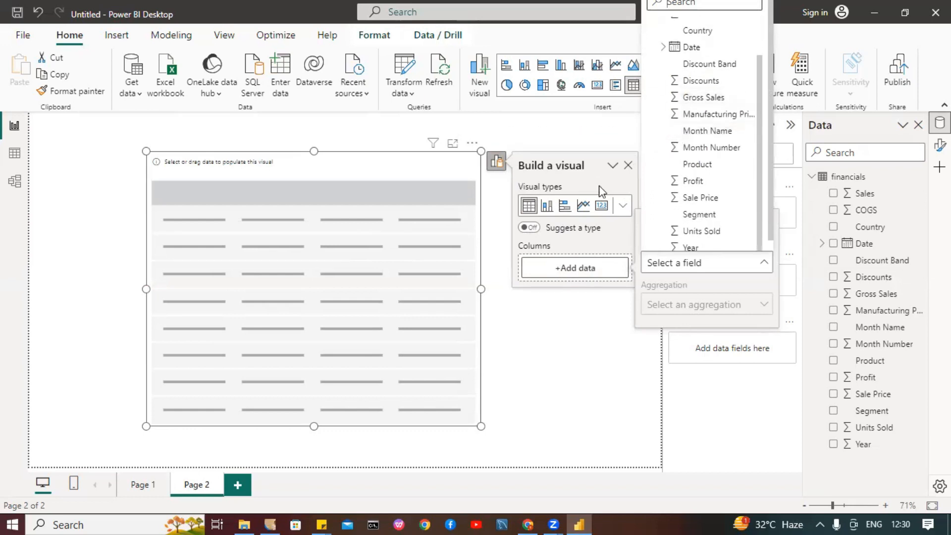
pyautogui.scroll(1, 684, 194)
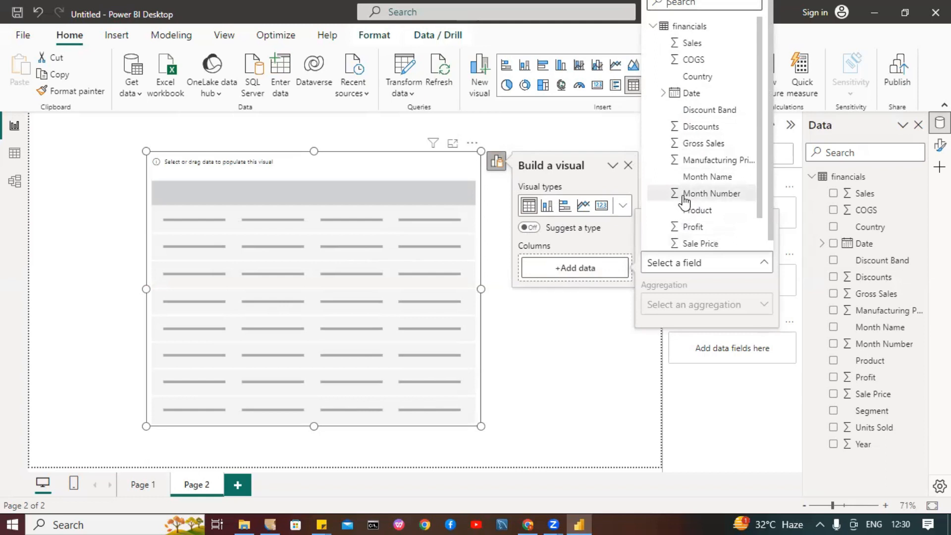
pyautogui.click(697, 79)
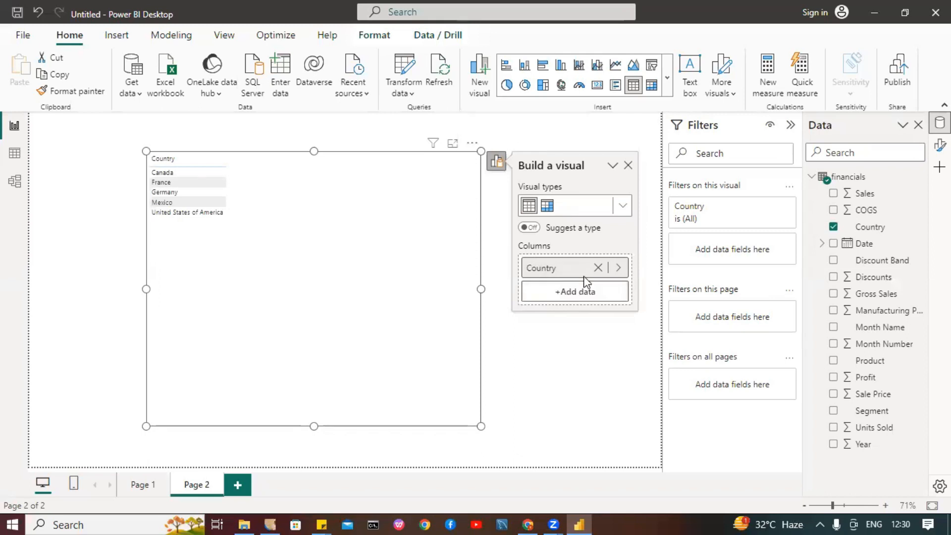
pyautogui.click(582, 296)
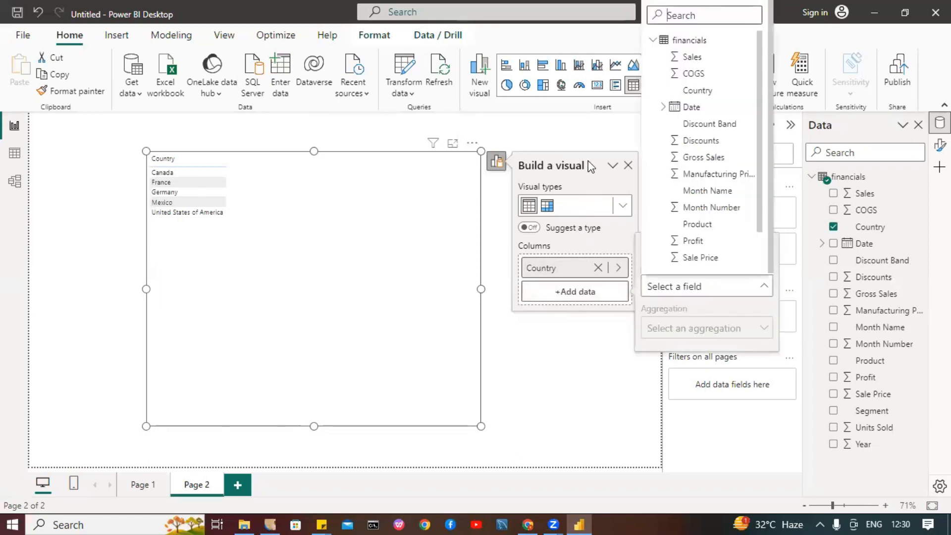
pyautogui.scroll(-2, 684, 146)
pyautogui.click(712, 197)
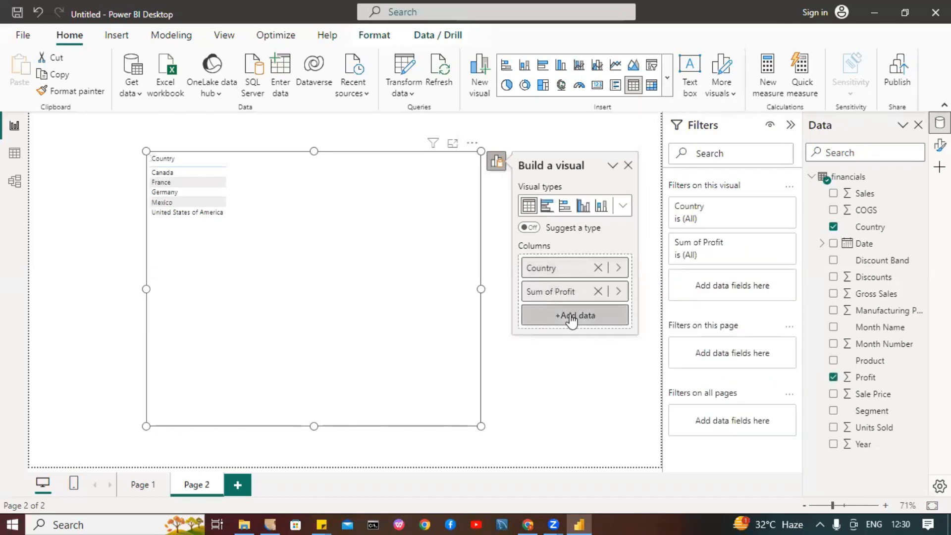
pyautogui.click(573, 317)
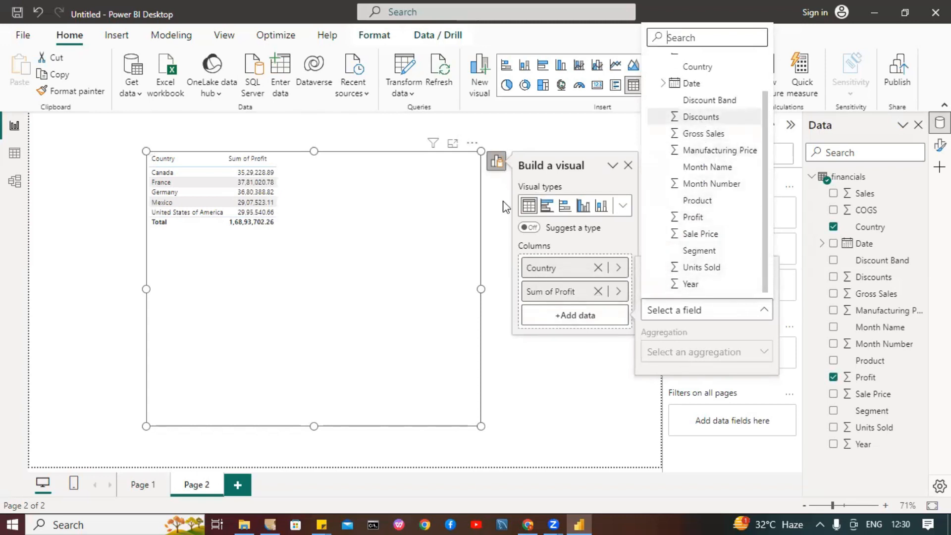
pyautogui.click(321, 277)
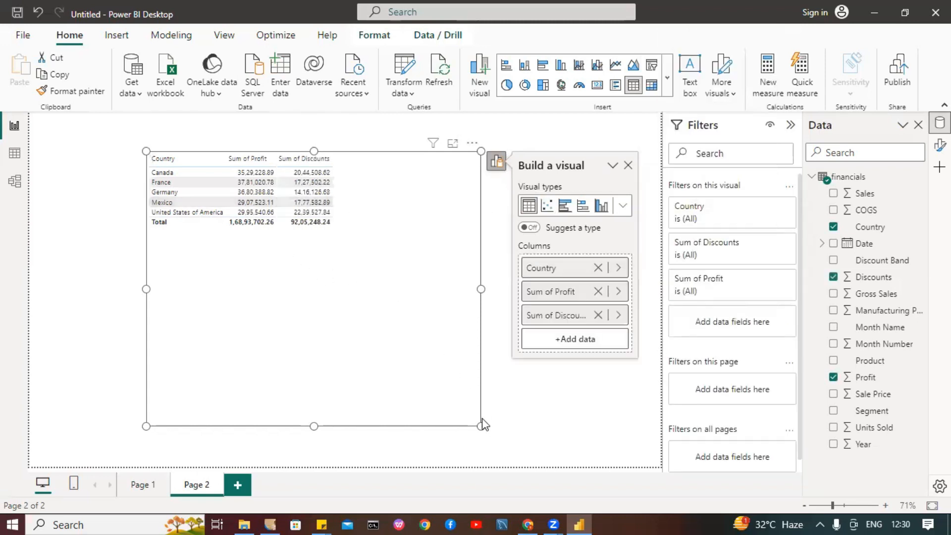
pyautogui.moveTo(481, 426); pyautogui.dragTo(421, 287)
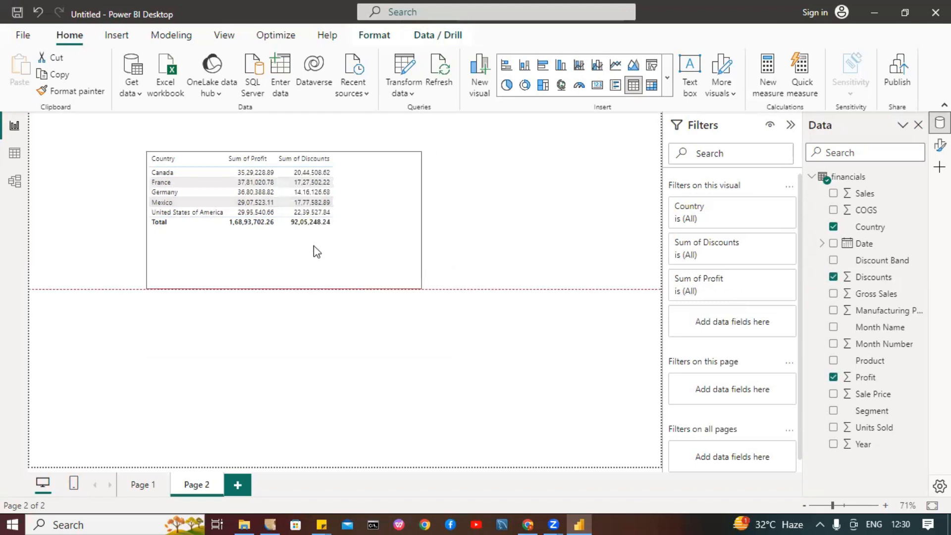
pyautogui.moveTo(420, 284); pyautogui.dragTo(395, 300)
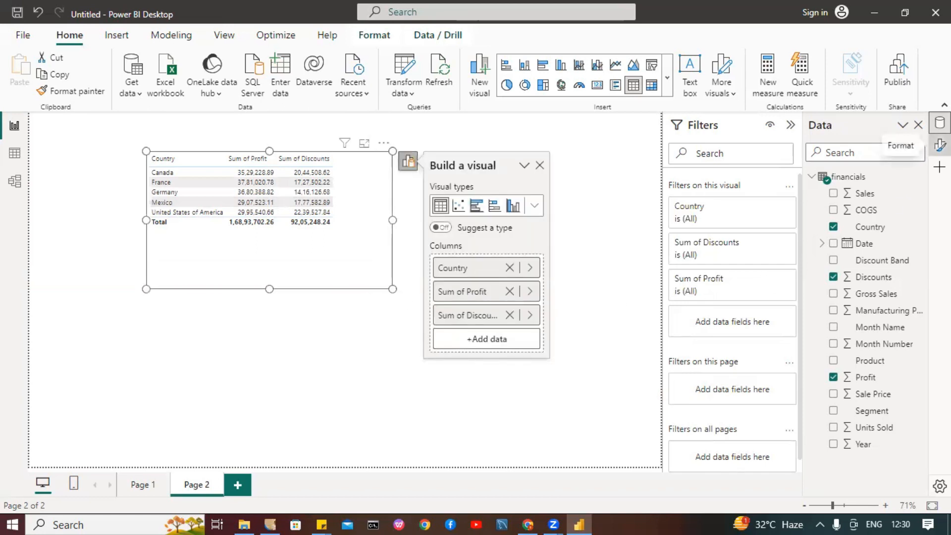
# Step: Format the table's values as bold with font size 18
pyautogui.click(940, 145)
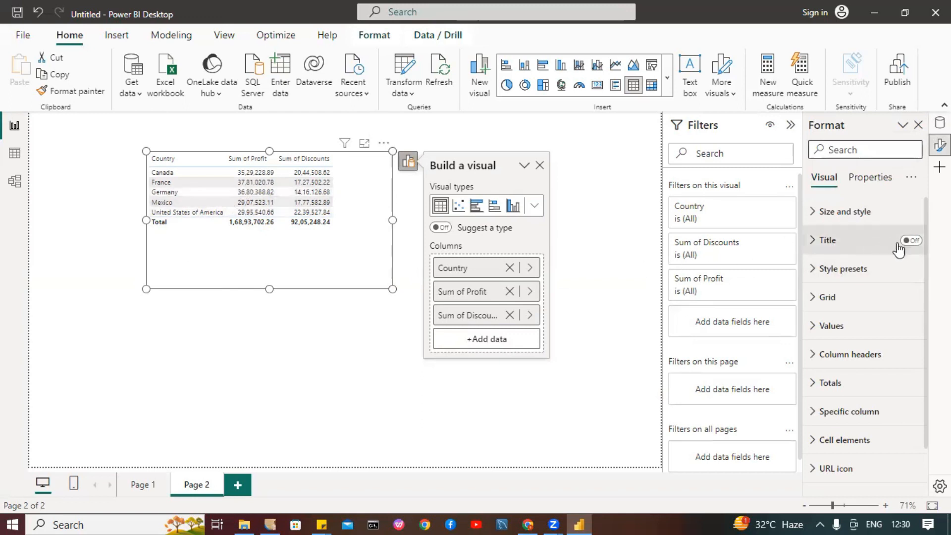
pyautogui.scroll(-1, 813, 273)
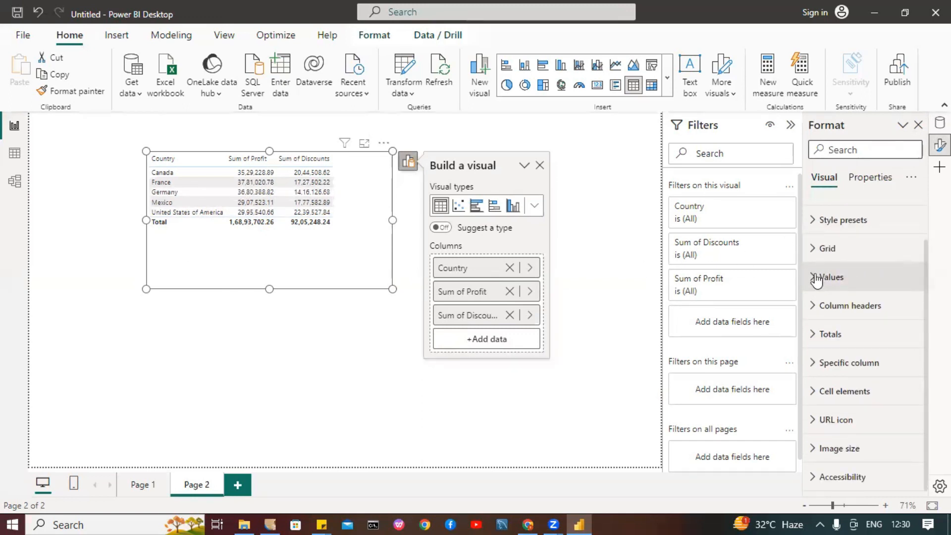
pyautogui.scroll(1, 817, 280)
pyautogui.click(821, 325)
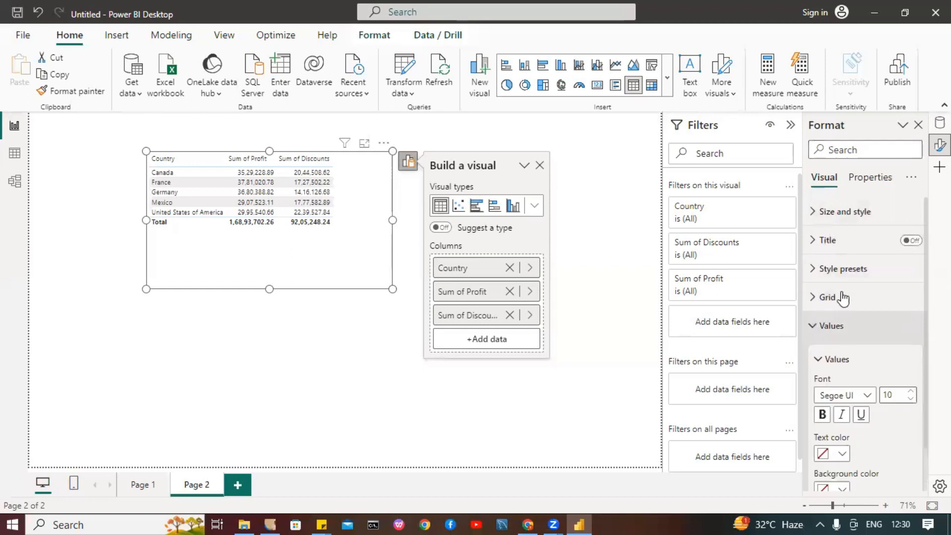
pyautogui.scroll(-2, 842, 297)
pyautogui.click(823, 282)
pyautogui.moveTo(886, 263); pyautogui.dragTo(896, 263)
pyautogui.write('1')
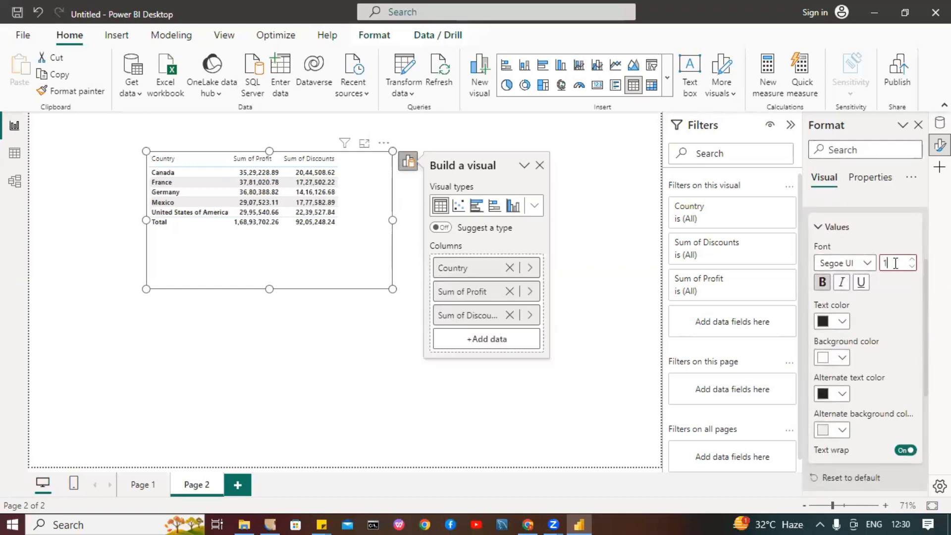
pyautogui.write('8')
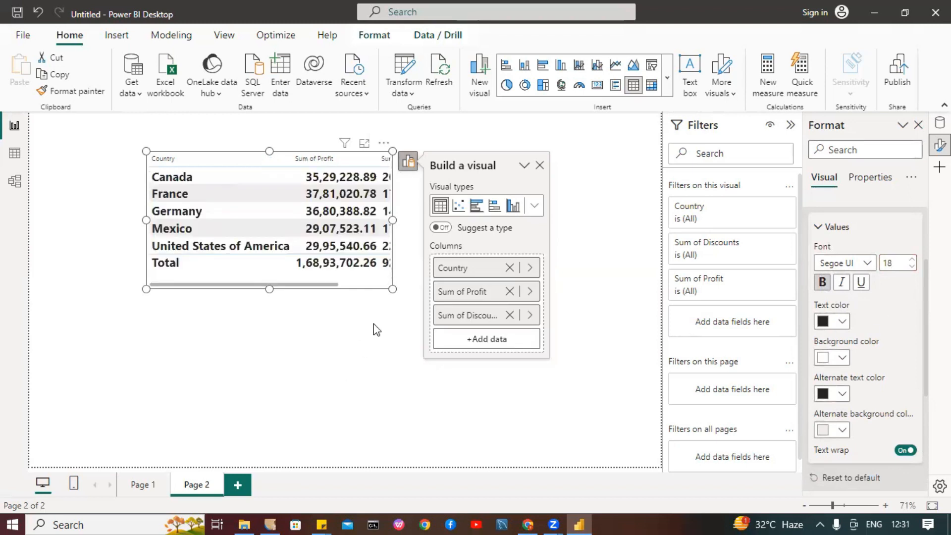
# Step: Enlarge the table visual so that all three columns fit without horizontal scrolling
pyautogui.click(391, 296)
pyautogui.click(387, 286)
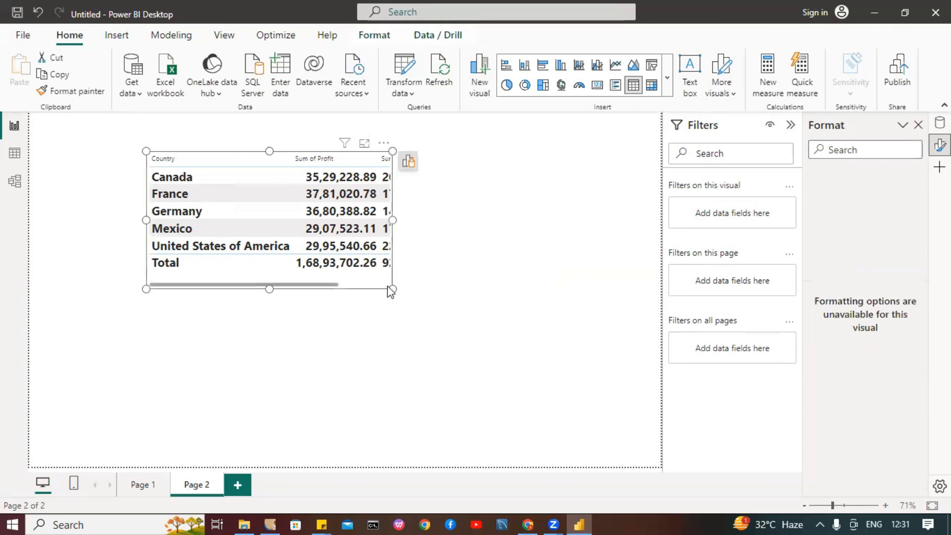
pyautogui.click(388, 287)
pyautogui.moveTo(525, 370); pyautogui.dragTo(492, 318)
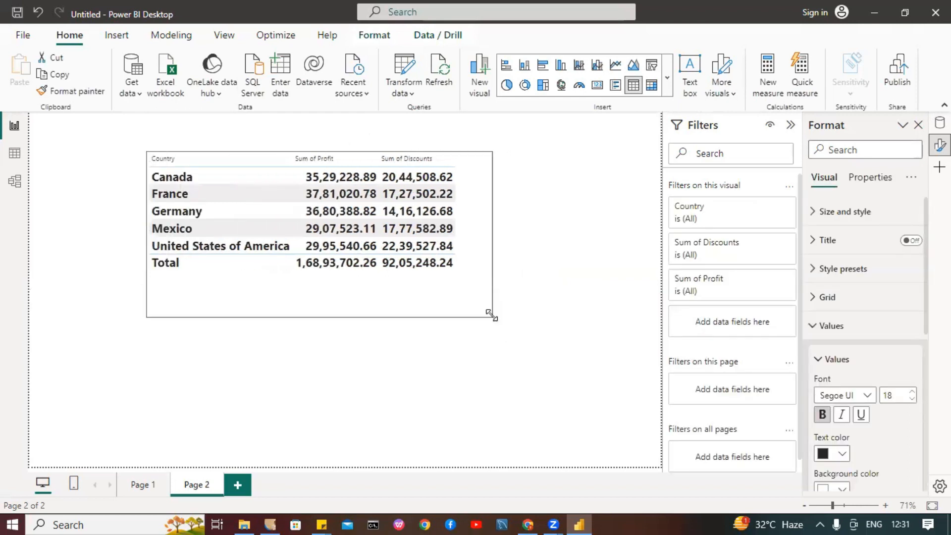
# Step: Make the table's column headers bold with font size 24 and widen the visual to fit them
pyautogui.click(816, 331)
pyautogui.click(819, 355)
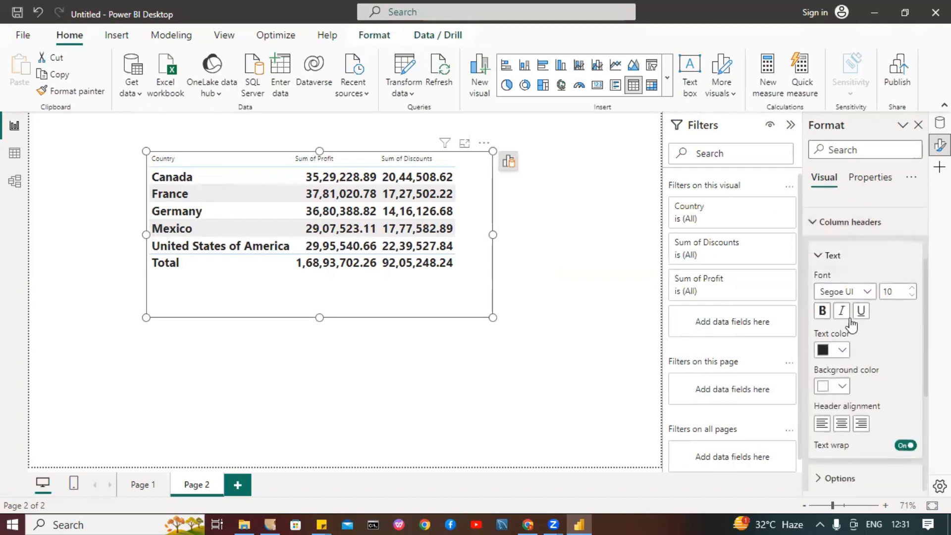
pyautogui.doubleClick(895, 292)
pyautogui.write('18')
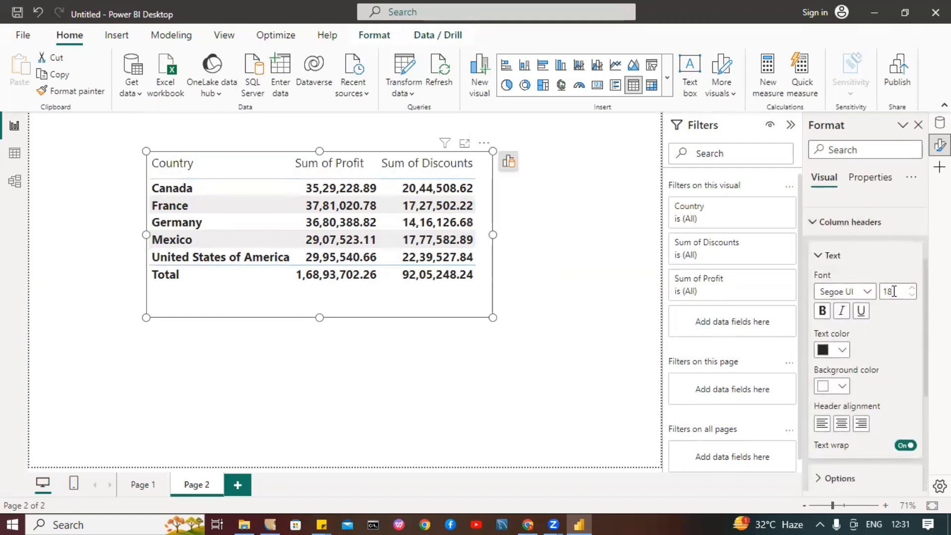
pyautogui.click(823, 311)
pyautogui.doubleClick(894, 290)
pyautogui.write('24')
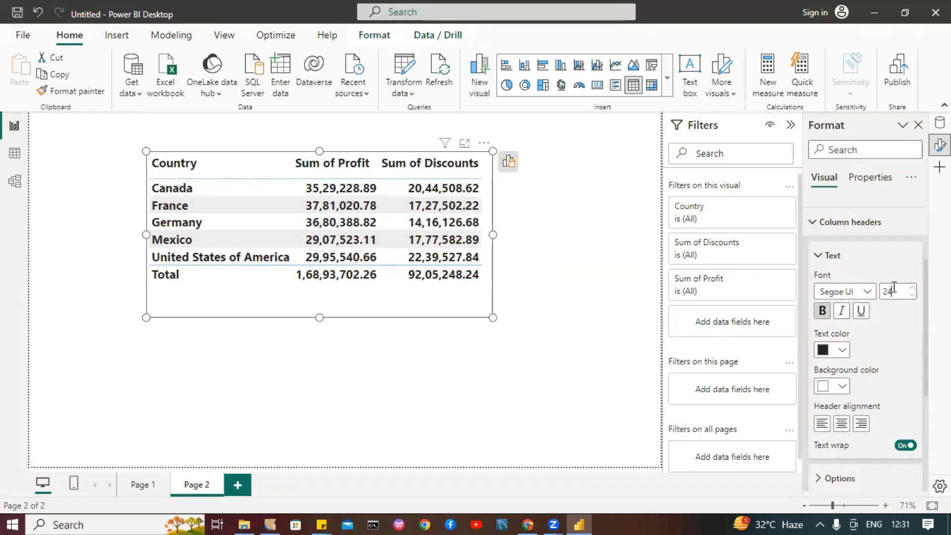
pyautogui.moveTo(493, 318); pyautogui.dragTo(555, 315)
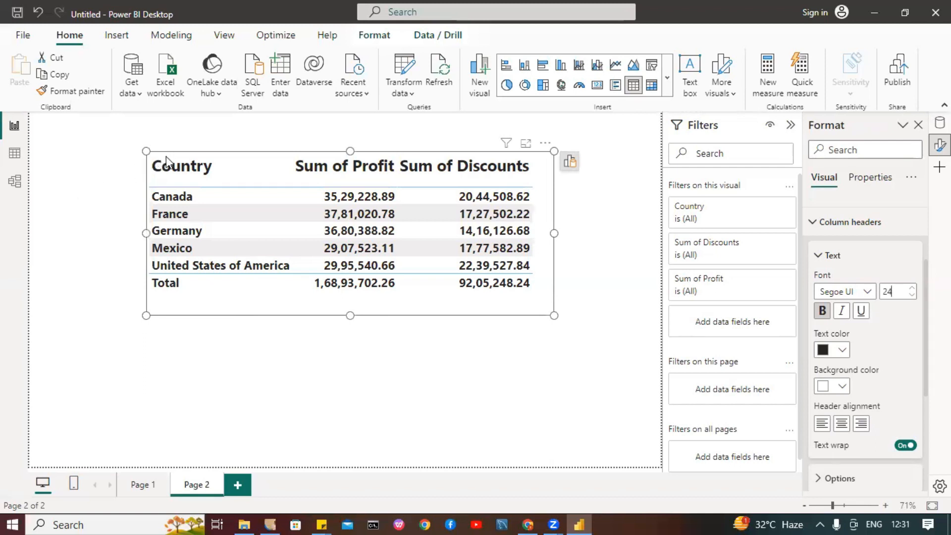
# Step: Look through the data source and example resources, open the sample reports web page and switch back to Power BI Desktop
pyautogui.click(137, 93)
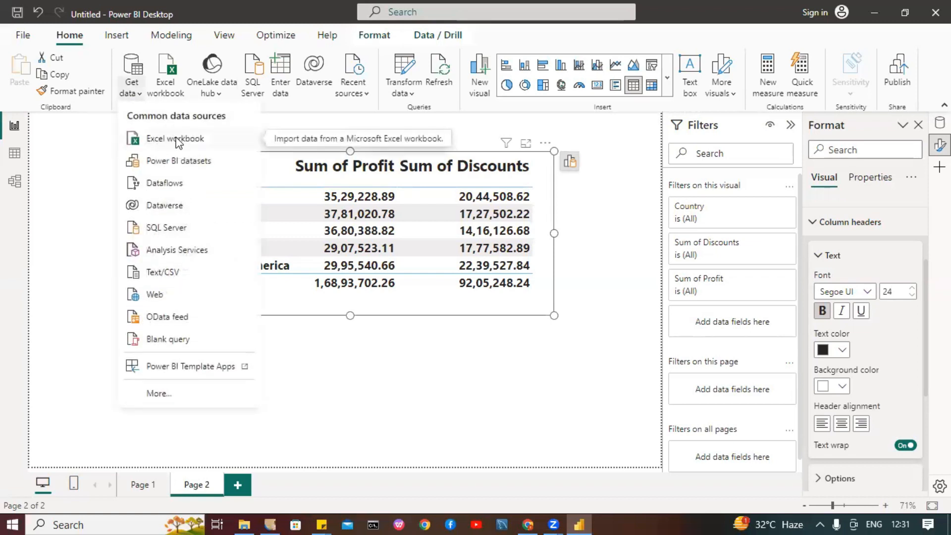
pyautogui.click(320, 42)
pyautogui.click(446, 87)
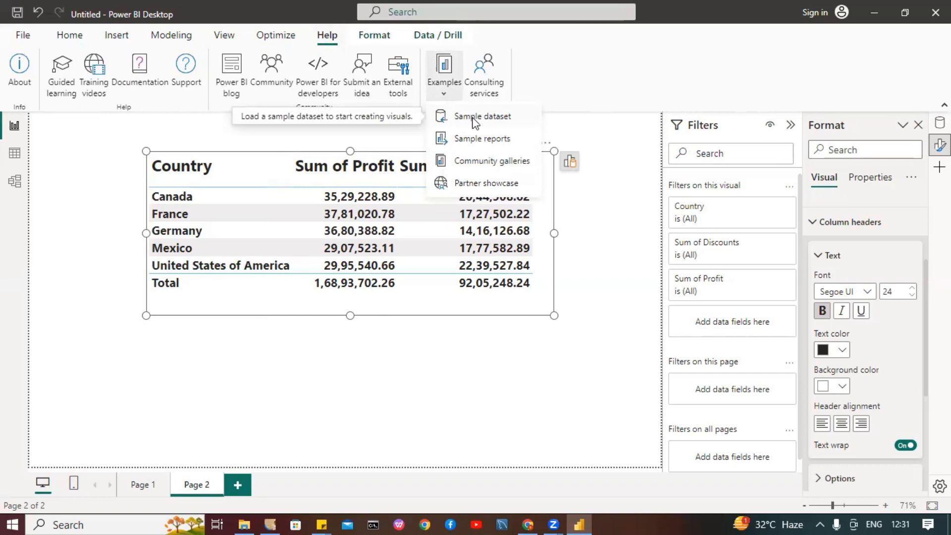
pyautogui.click(490, 141)
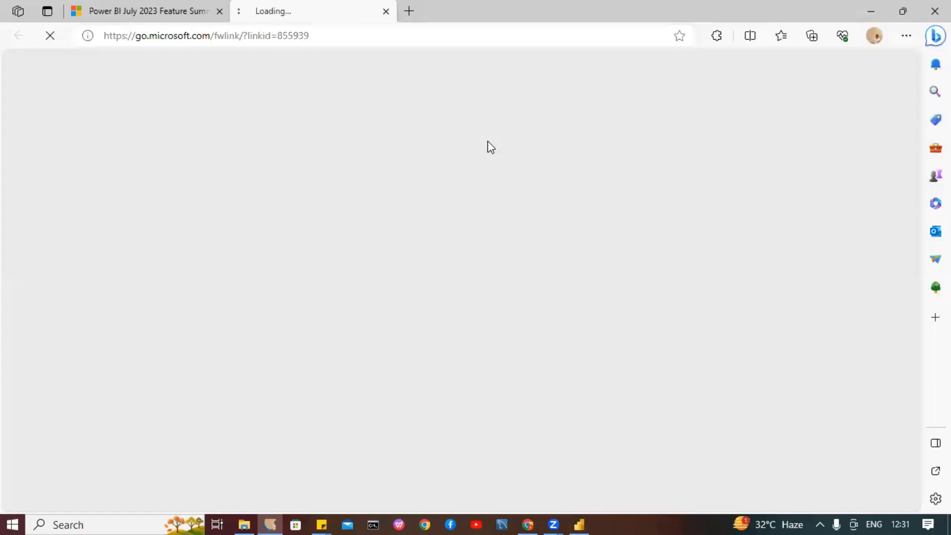
pyautogui.click(584, 518)
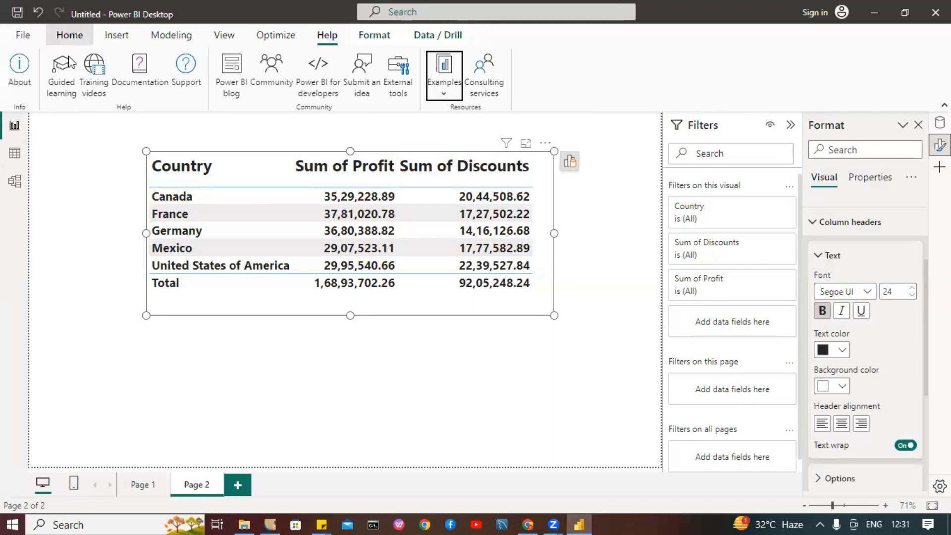
pyautogui.click(78, 36)
pyautogui.click(110, 35)
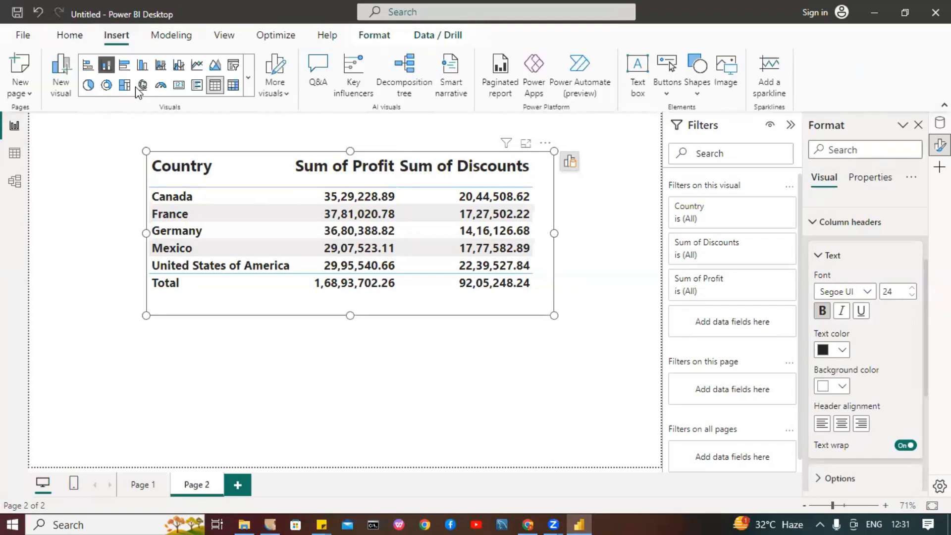
# Step: Import the User data sheet from the Excel workbook Real assignment in the Downloads folder
pyautogui.click(73, 35)
pyautogui.click(142, 99)
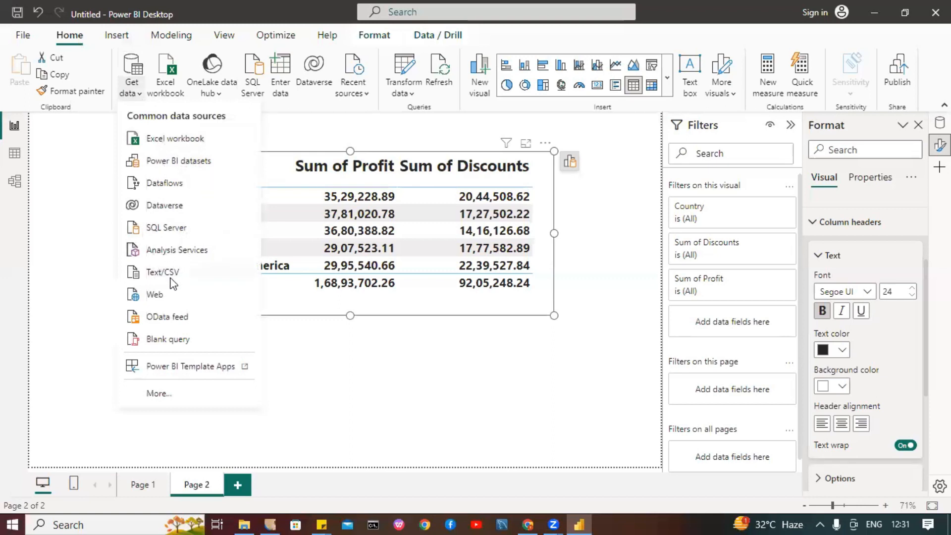
pyautogui.click(198, 137)
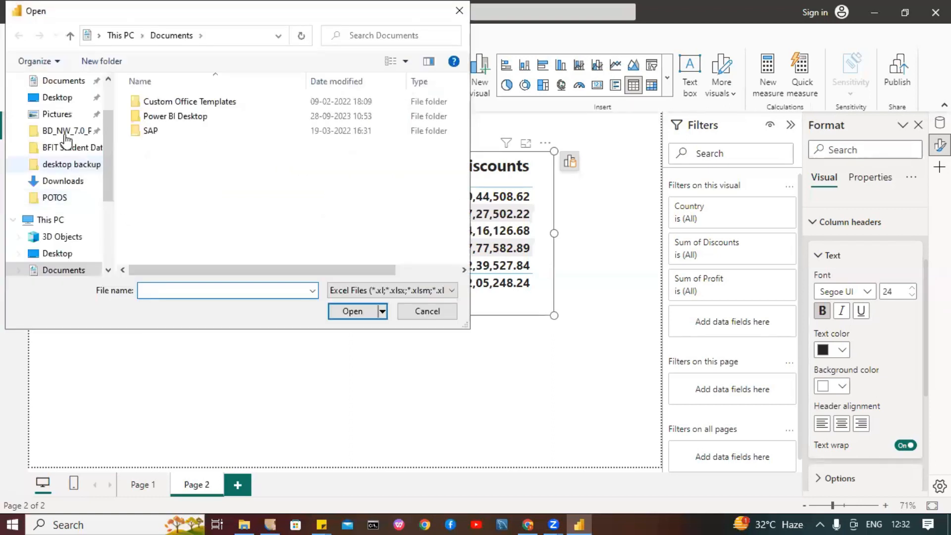
pyautogui.scroll(3, 69, 143)
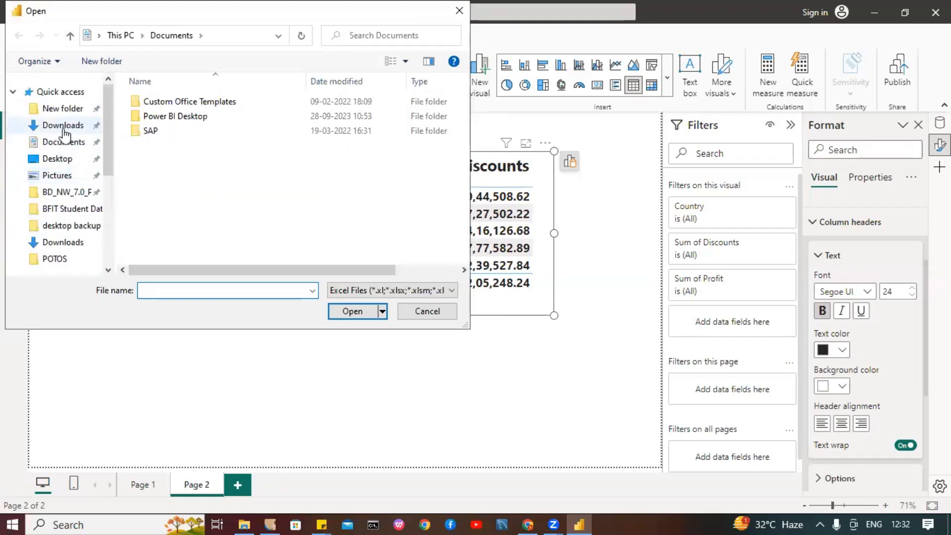
pyautogui.click(63, 126)
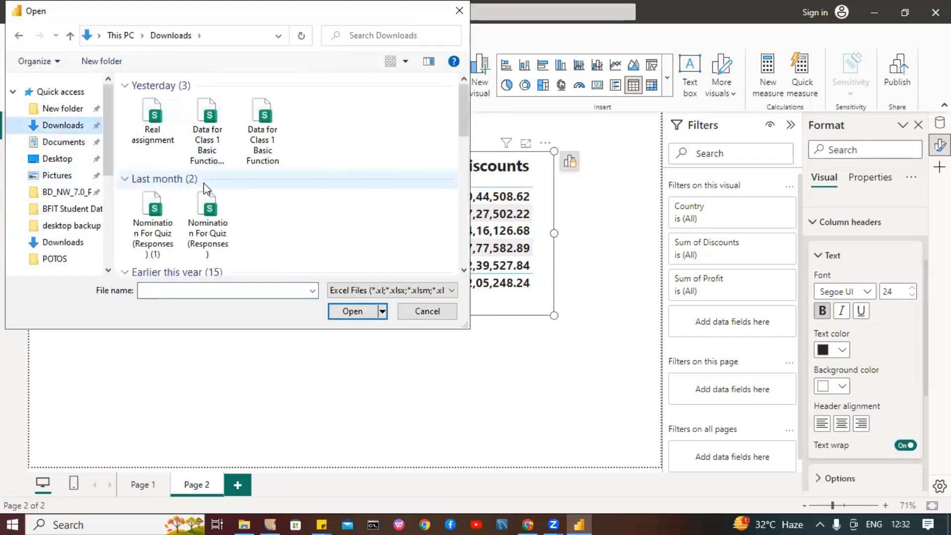
pyautogui.click(157, 140)
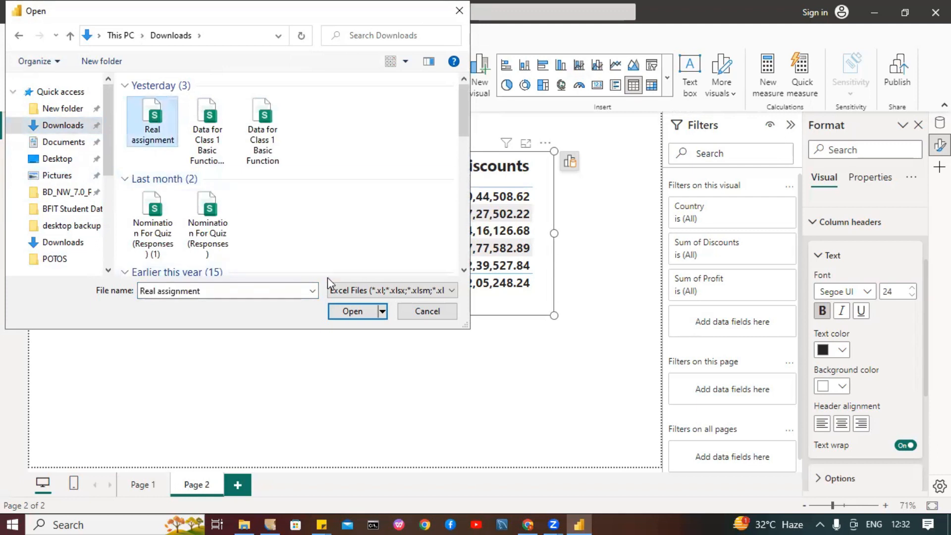
pyautogui.click(353, 312)
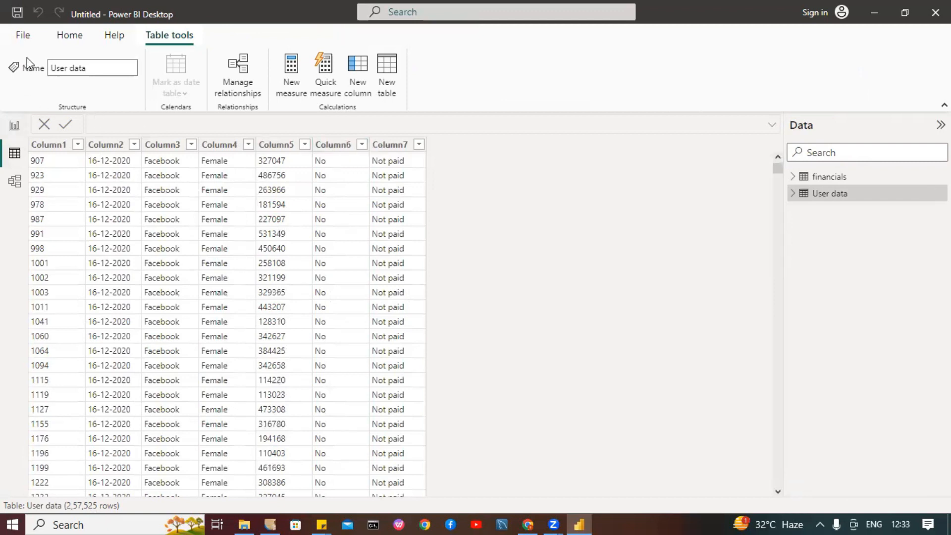
# Step: Open the data for transformation in the Power Query Editor and display the User data query
pyautogui.click(70, 35)
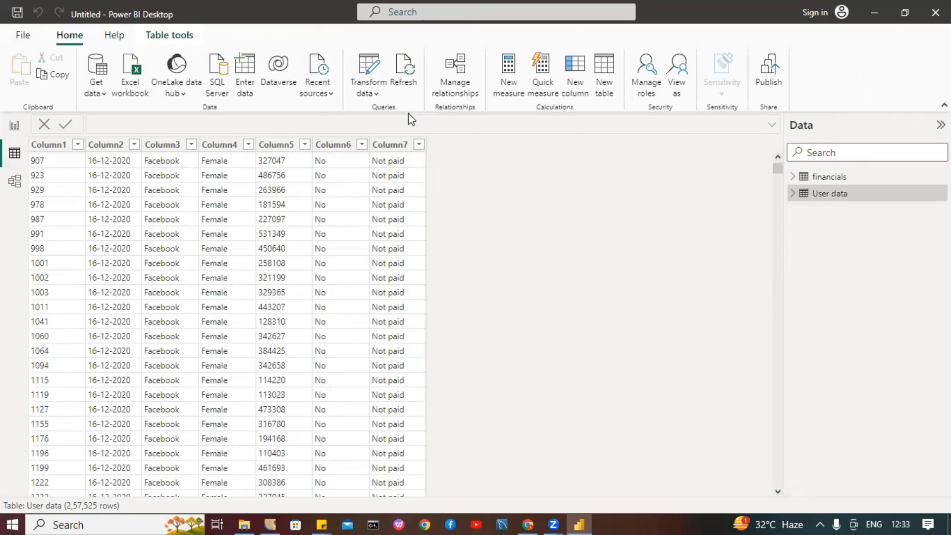
pyautogui.click(368, 93)
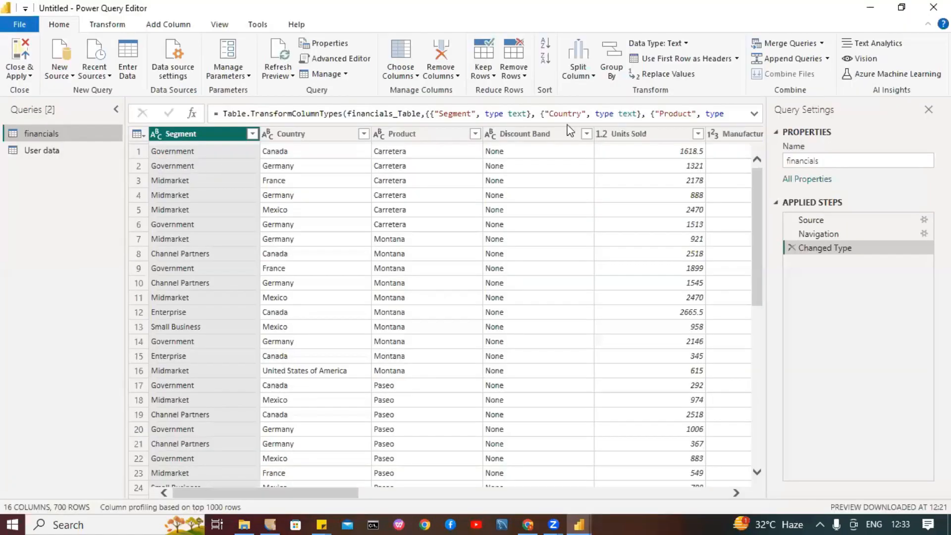
pyautogui.click(33, 148)
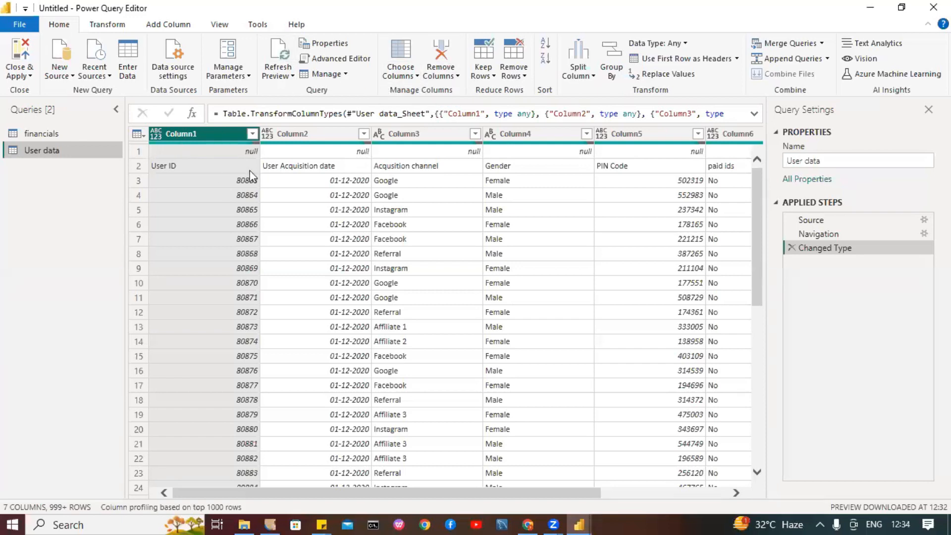
pyautogui.rightClick(192, 139)
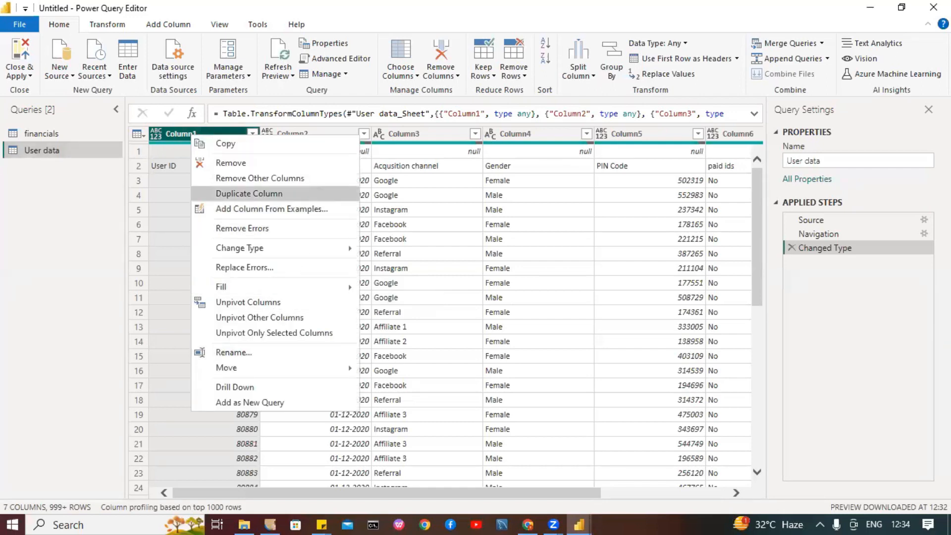
pyautogui.click(55, 291)
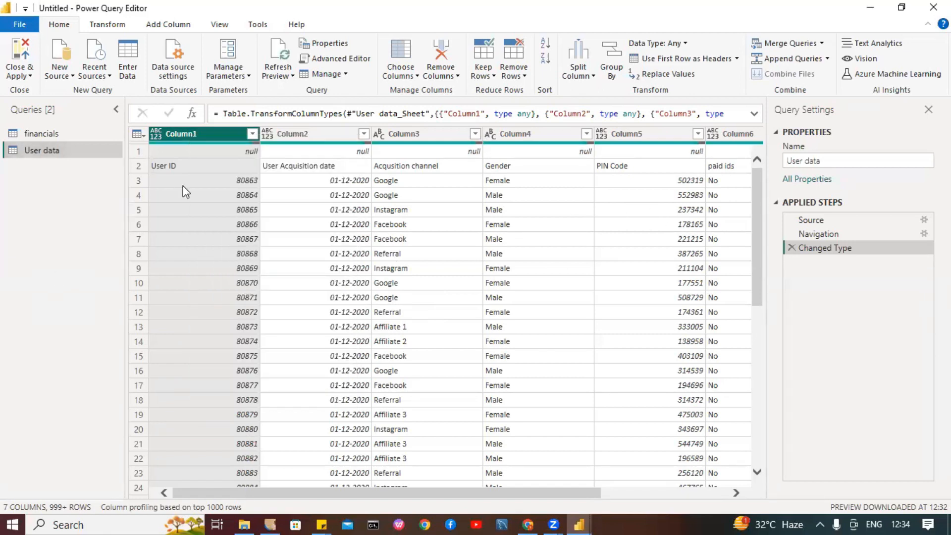
# Step: Remove the top 1 row of the User data query and use the first remaining row as headers
pyautogui.click(138, 151)
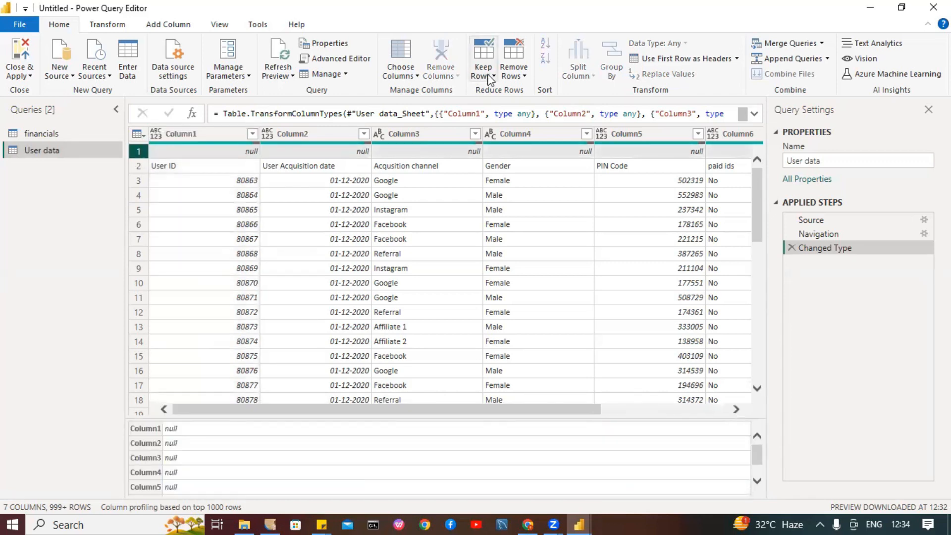
pyautogui.click(511, 77)
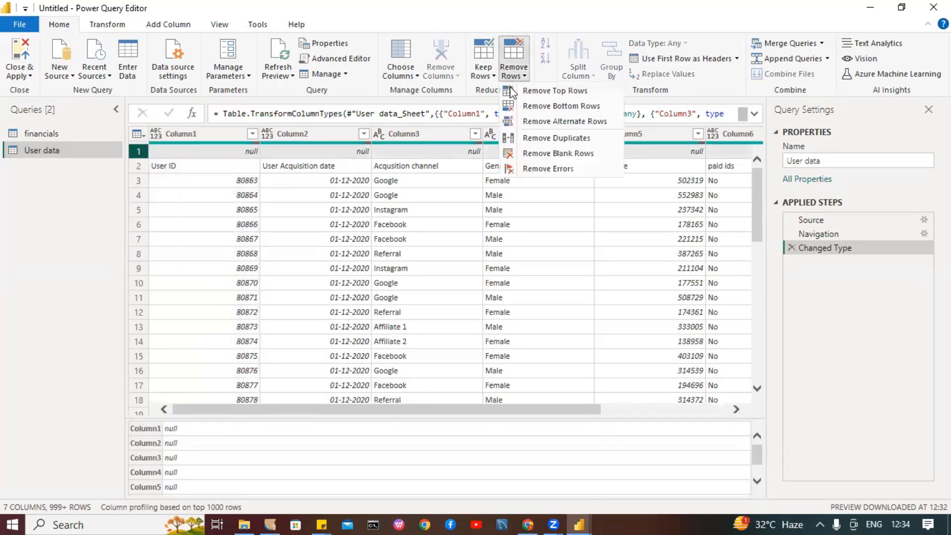
pyautogui.click(540, 90)
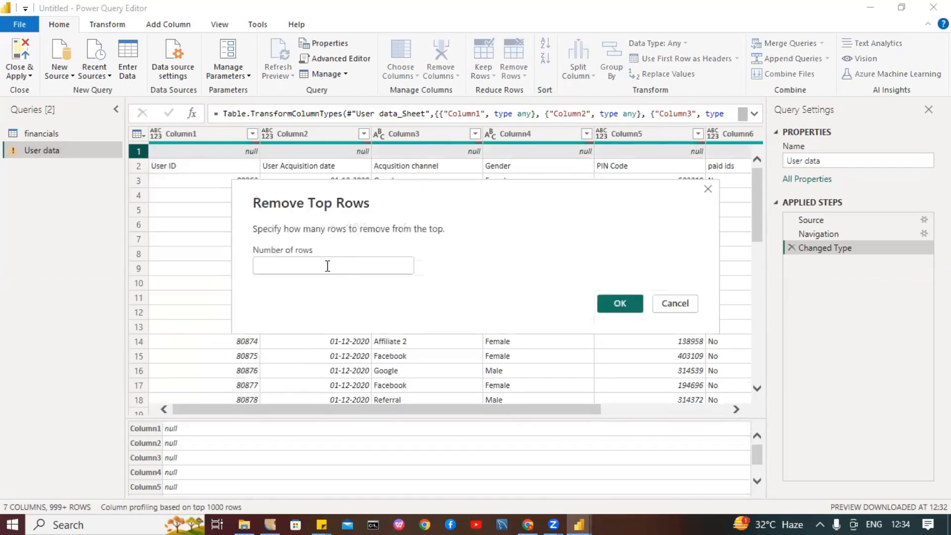
pyautogui.click(328, 266)
pyautogui.write('1')
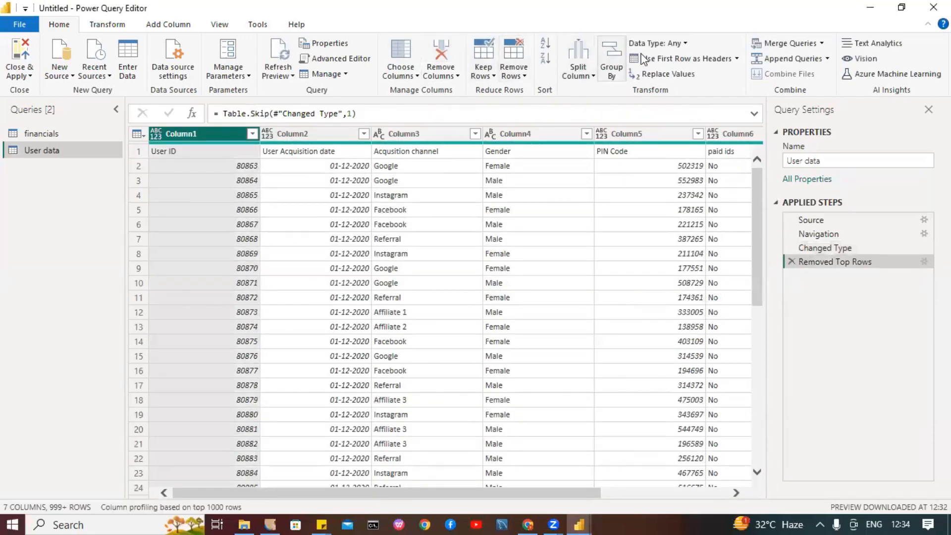
pyautogui.click(676, 61)
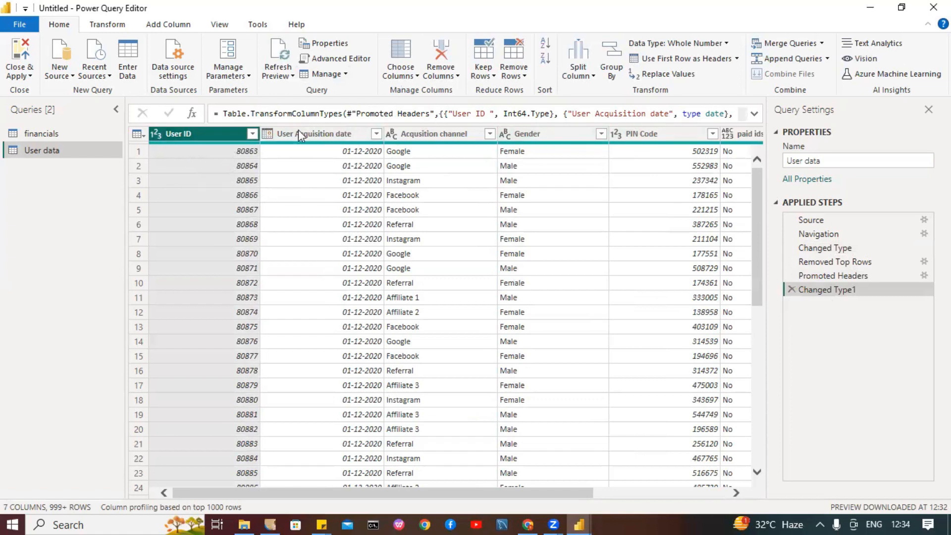
# Step: Check the data type options of the User ID column and set the User Acquisition date column to Date
pyautogui.click(157, 133)
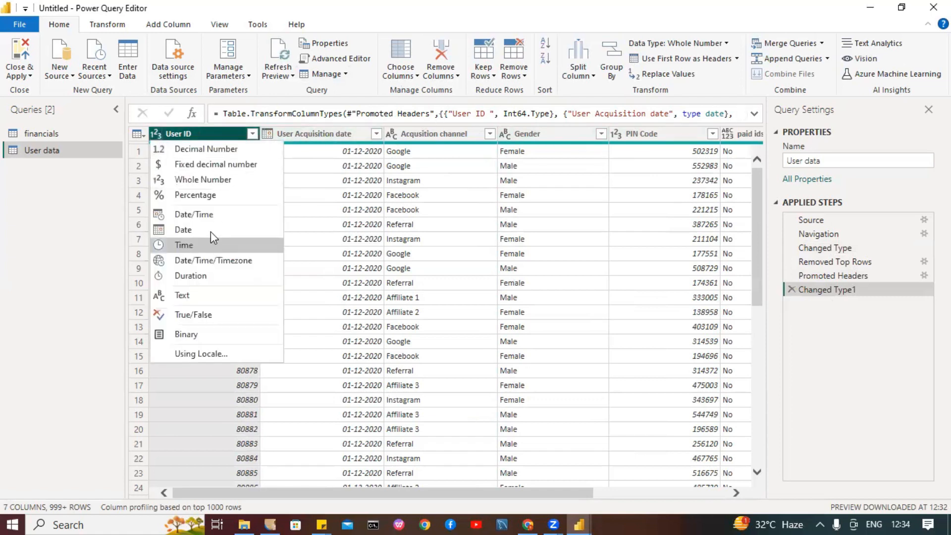
pyautogui.click(268, 134)
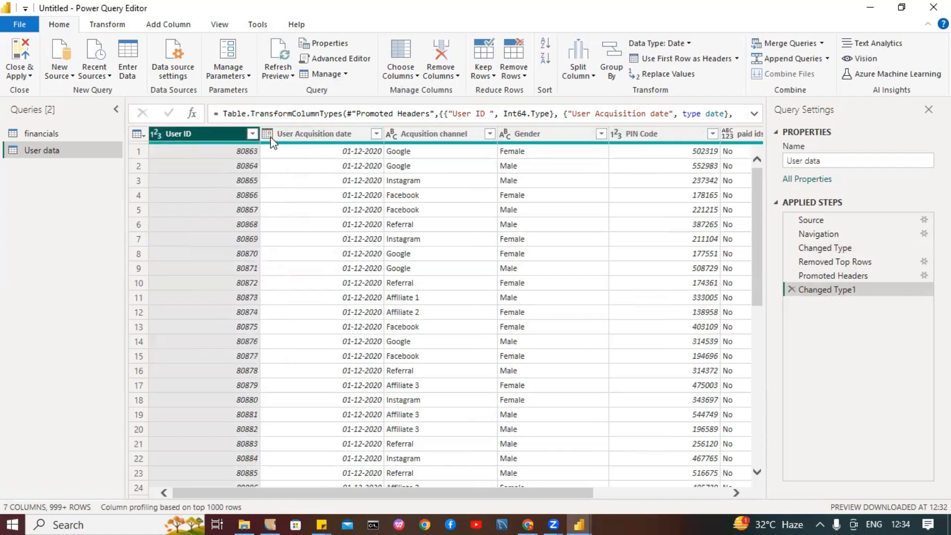
pyautogui.click(268, 134)
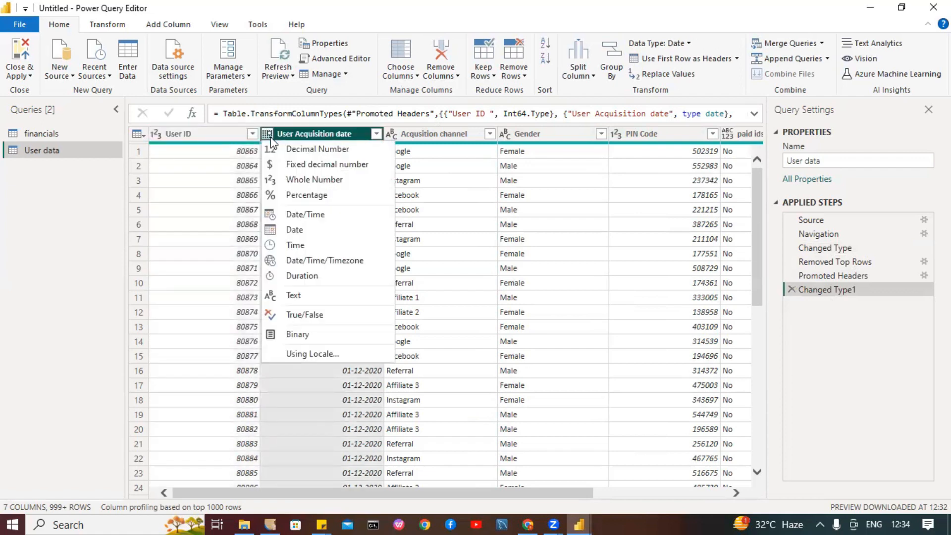
pyautogui.click(297, 231)
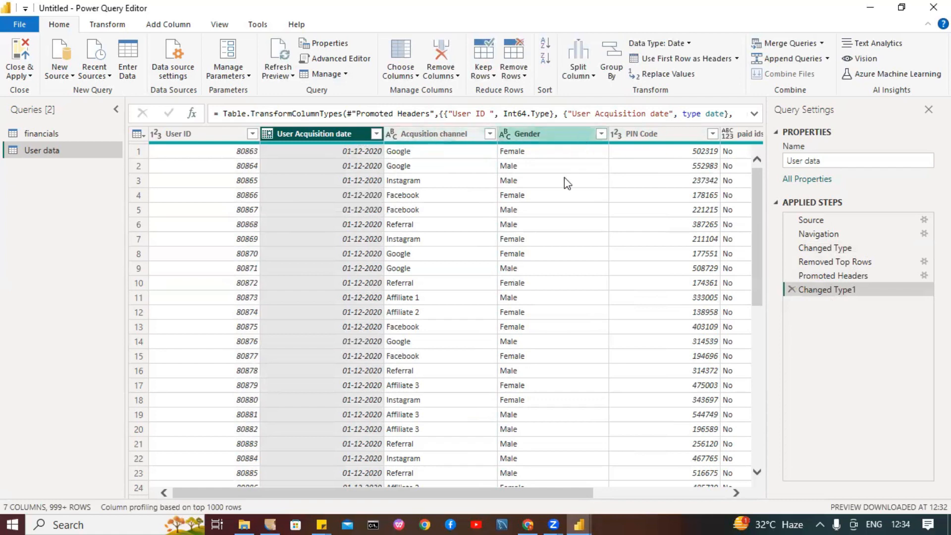
pyautogui.moveTo(528, 492); pyautogui.dragTo(551, 482)
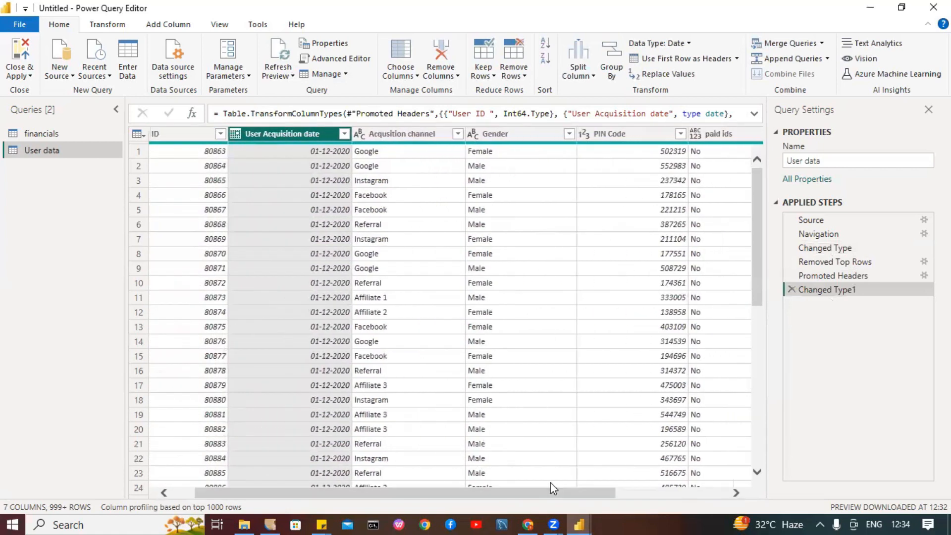
# Step: Close the Power Query Editor, apply the pending query changes and return to the report view
pyautogui.click(25, 77)
pyautogui.click(50, 92)
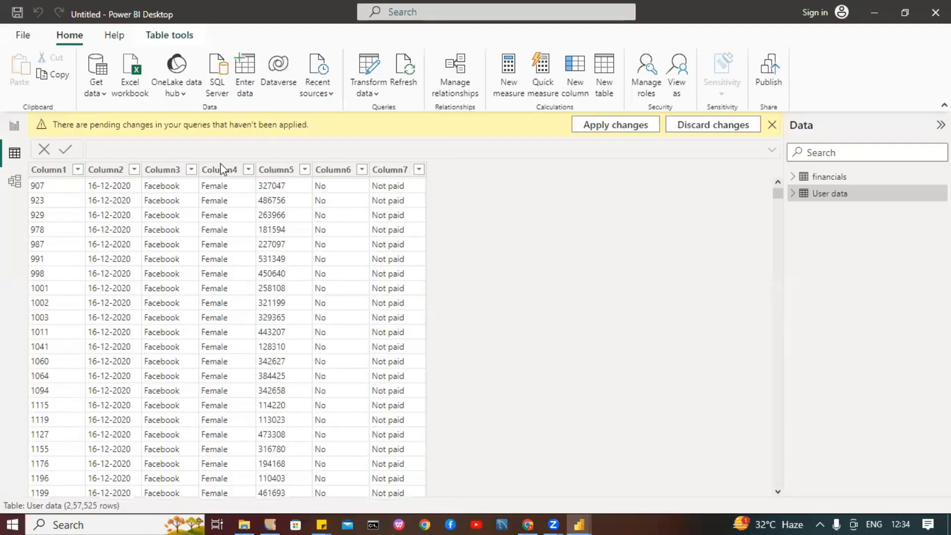
pyautogui.click(598, 126)
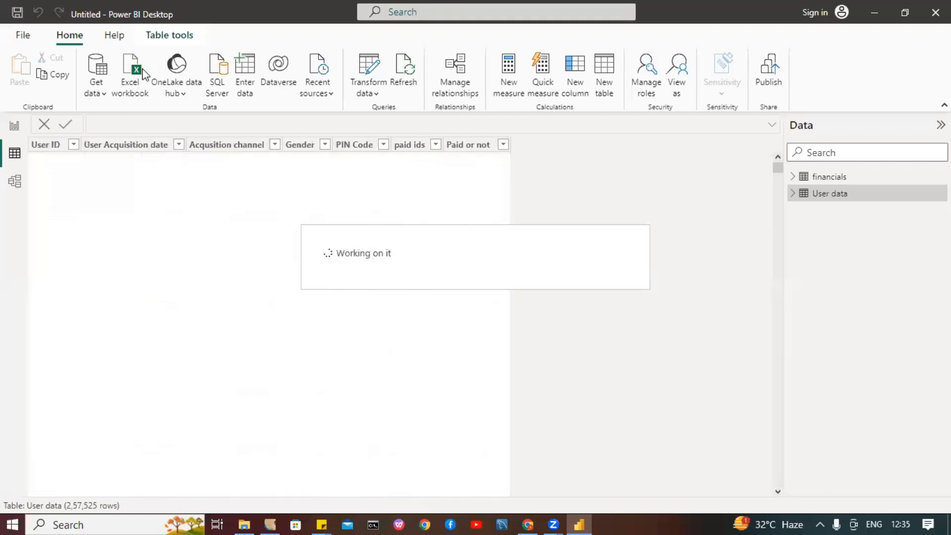
pyautogui.click(15, 128)
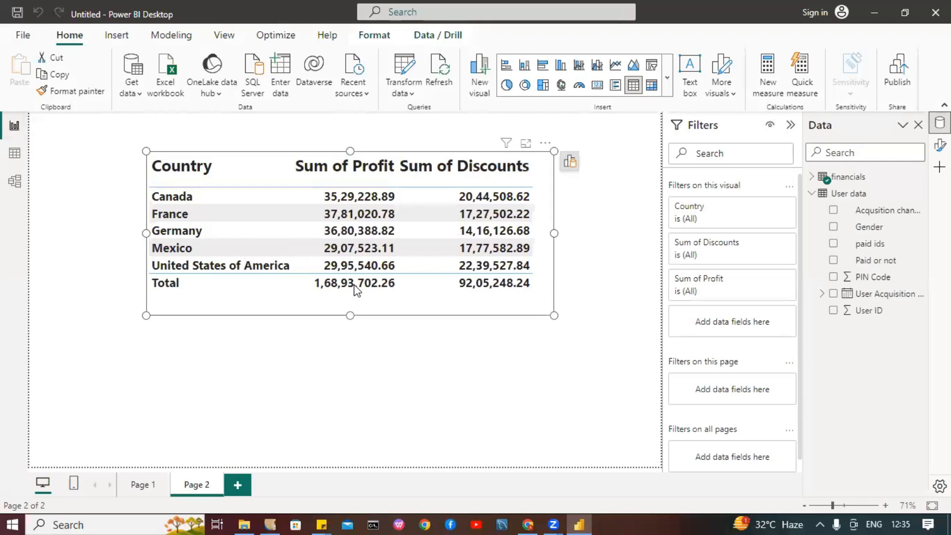